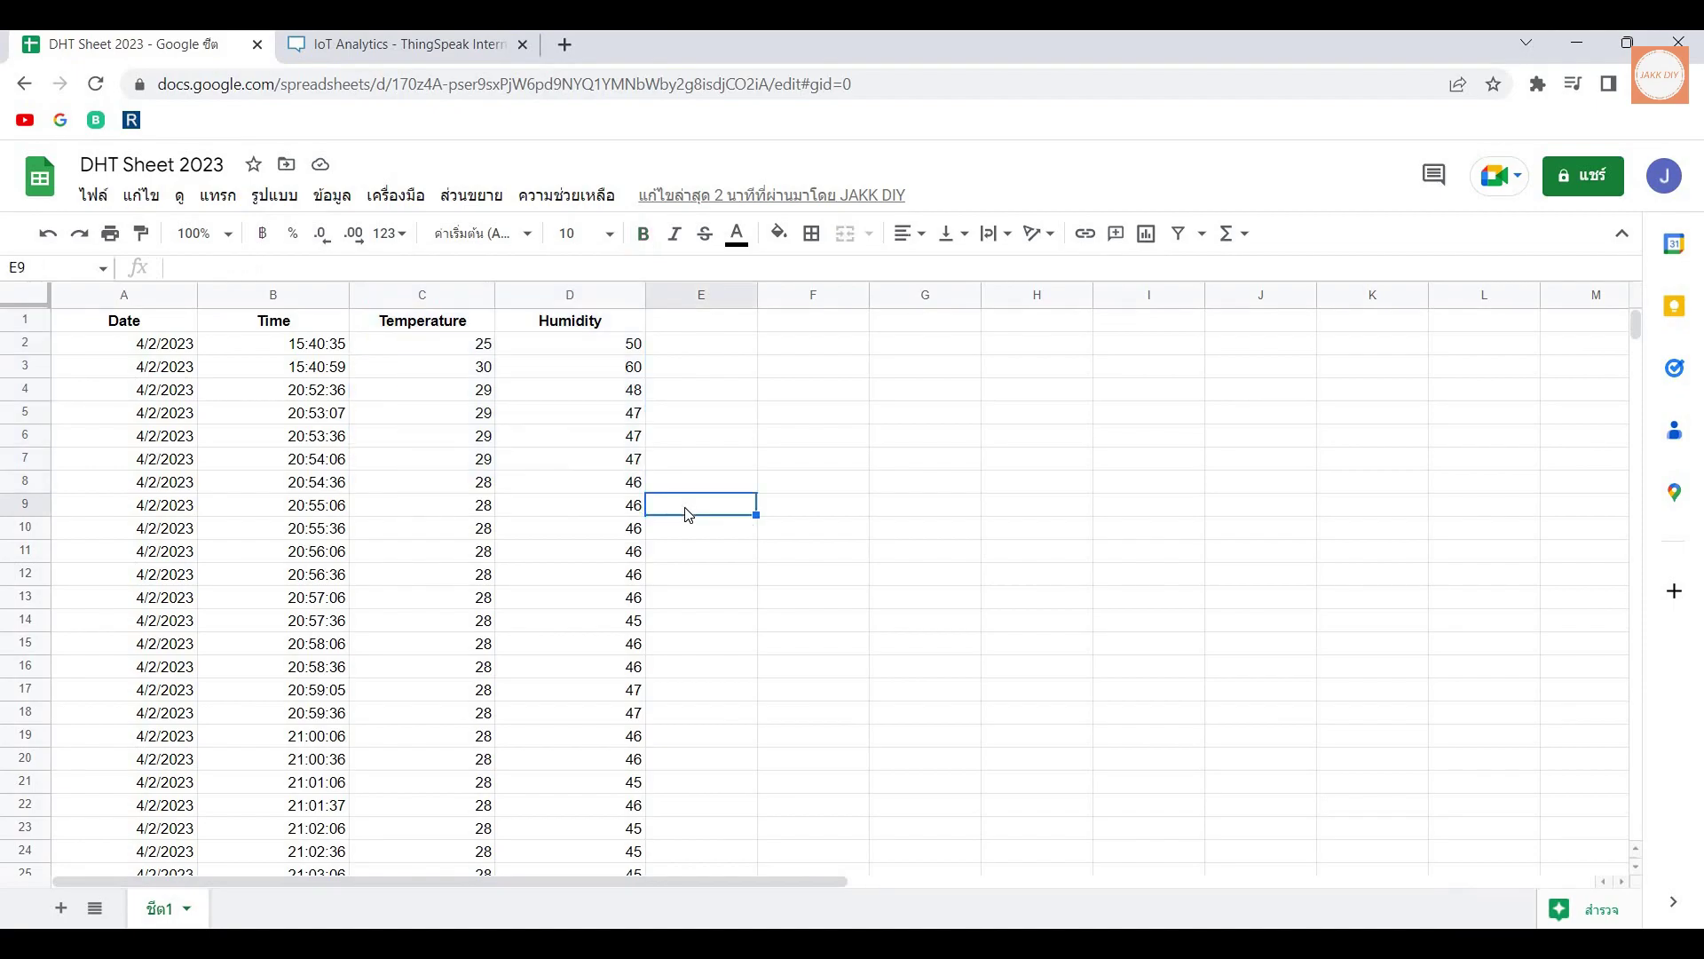
Review the DHT Sheet 2023 temperature and humidity rows, then switch to the ThingSpeak tab
scroll(691, 532, "down", 20)
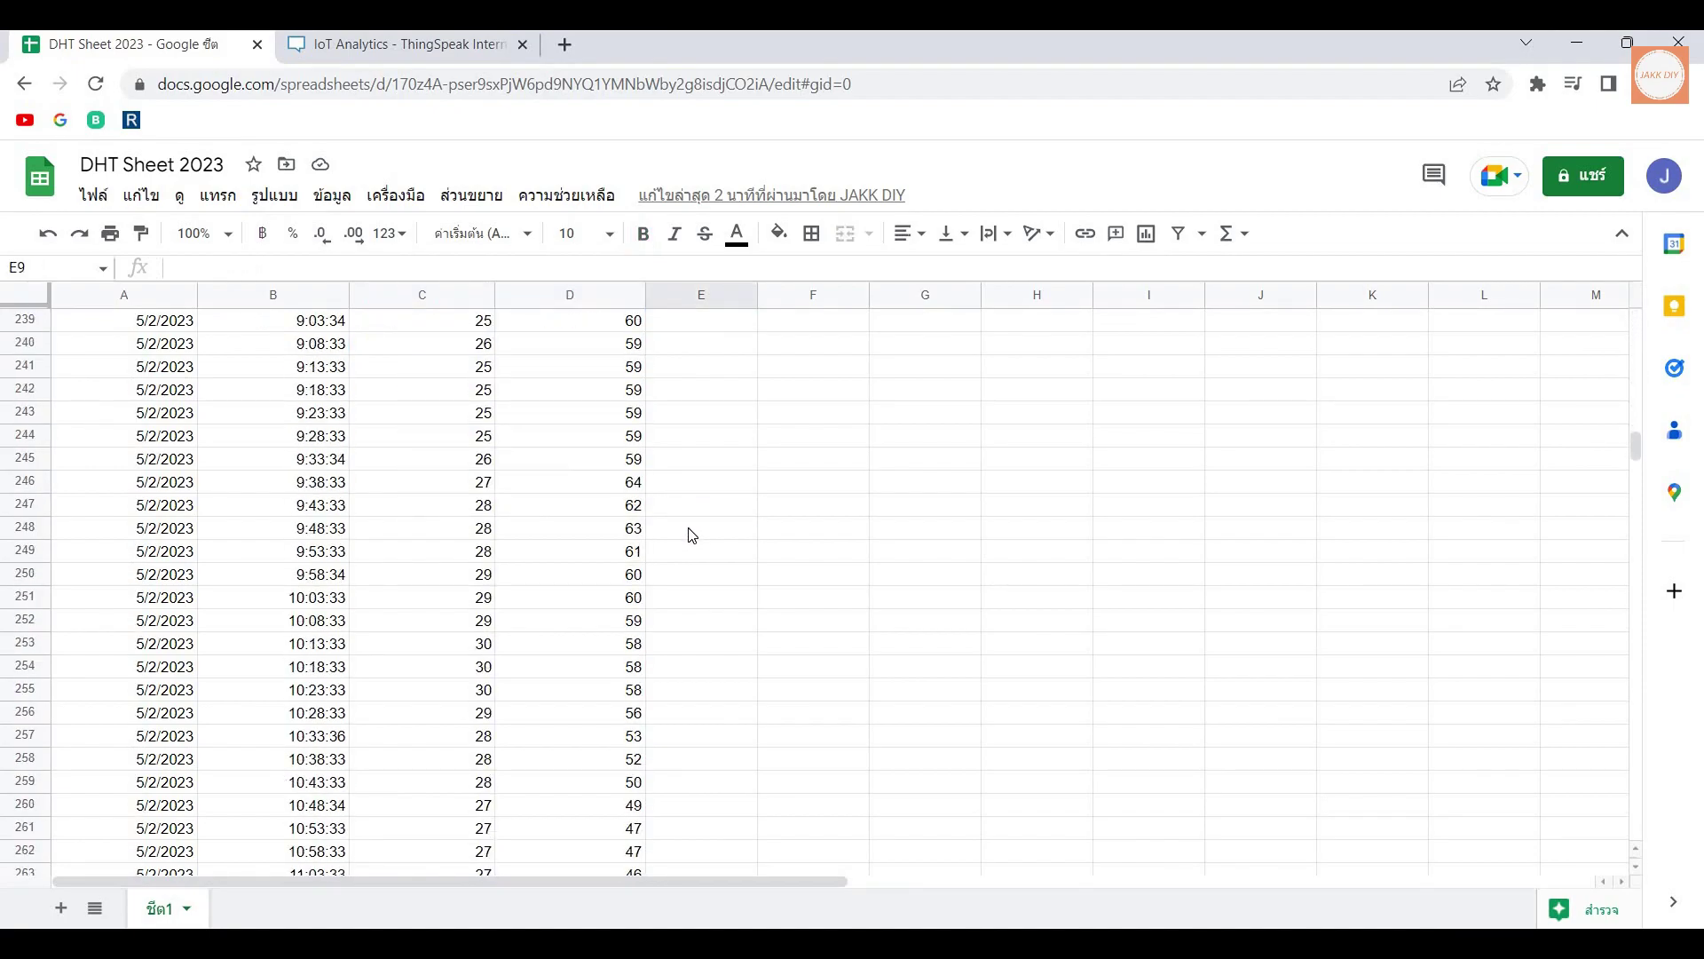
scroll(693, 530, "down", 20)
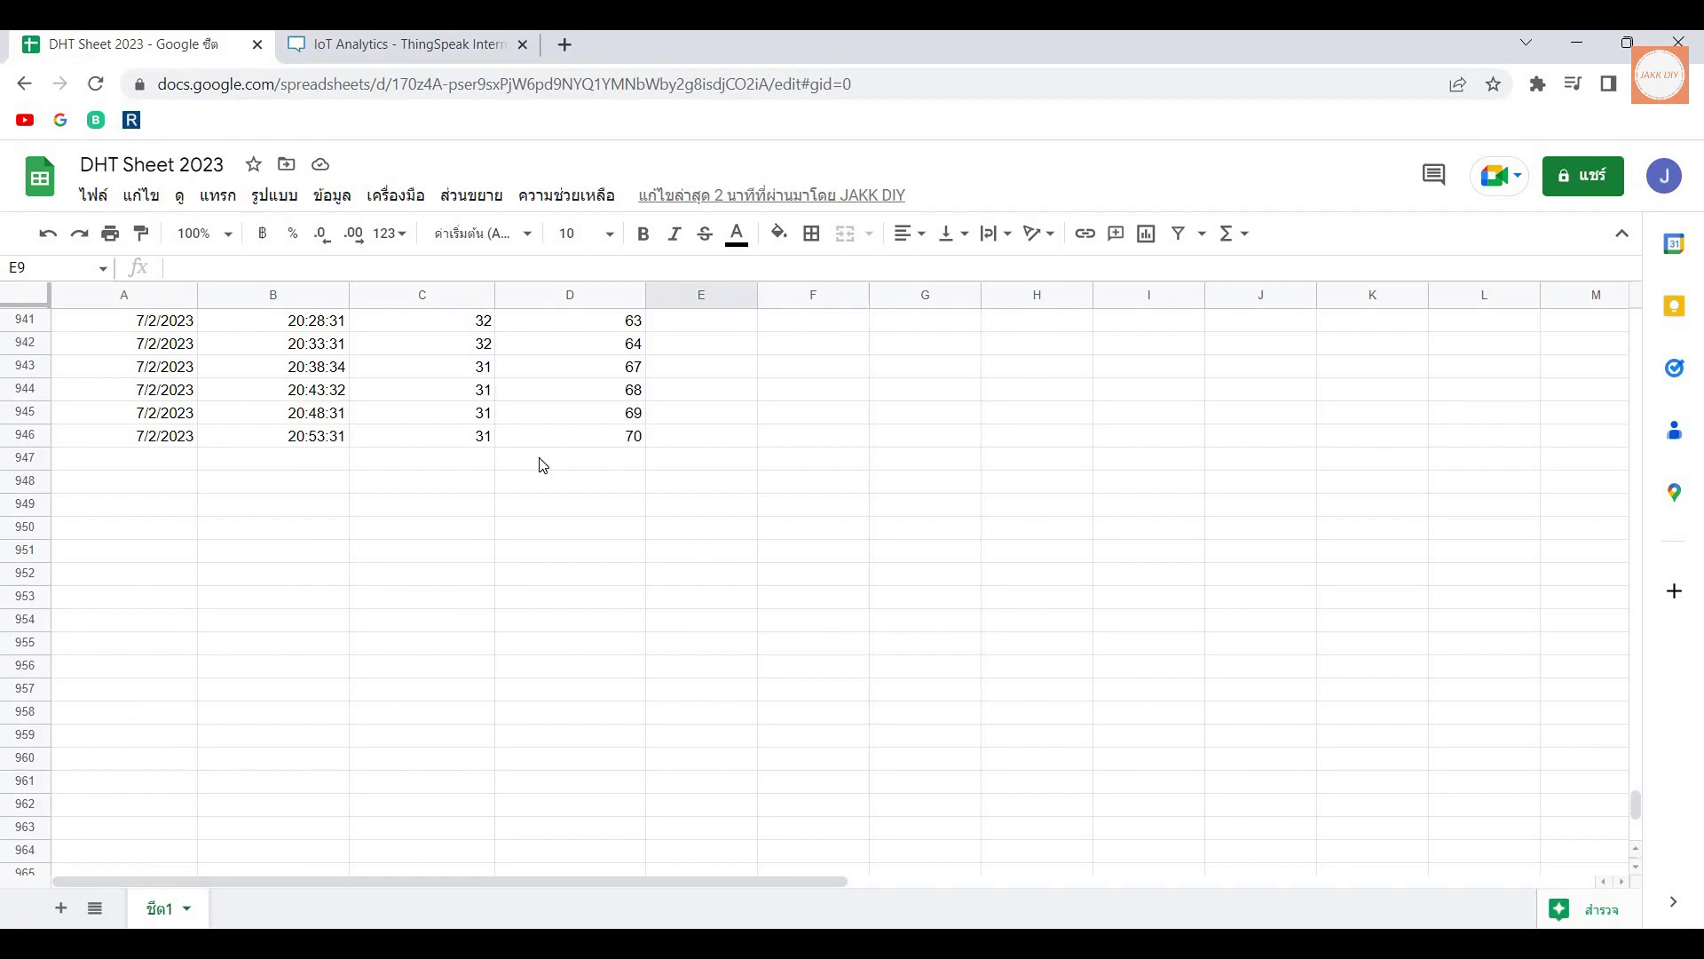
scroll(542, 465, "up", 20)
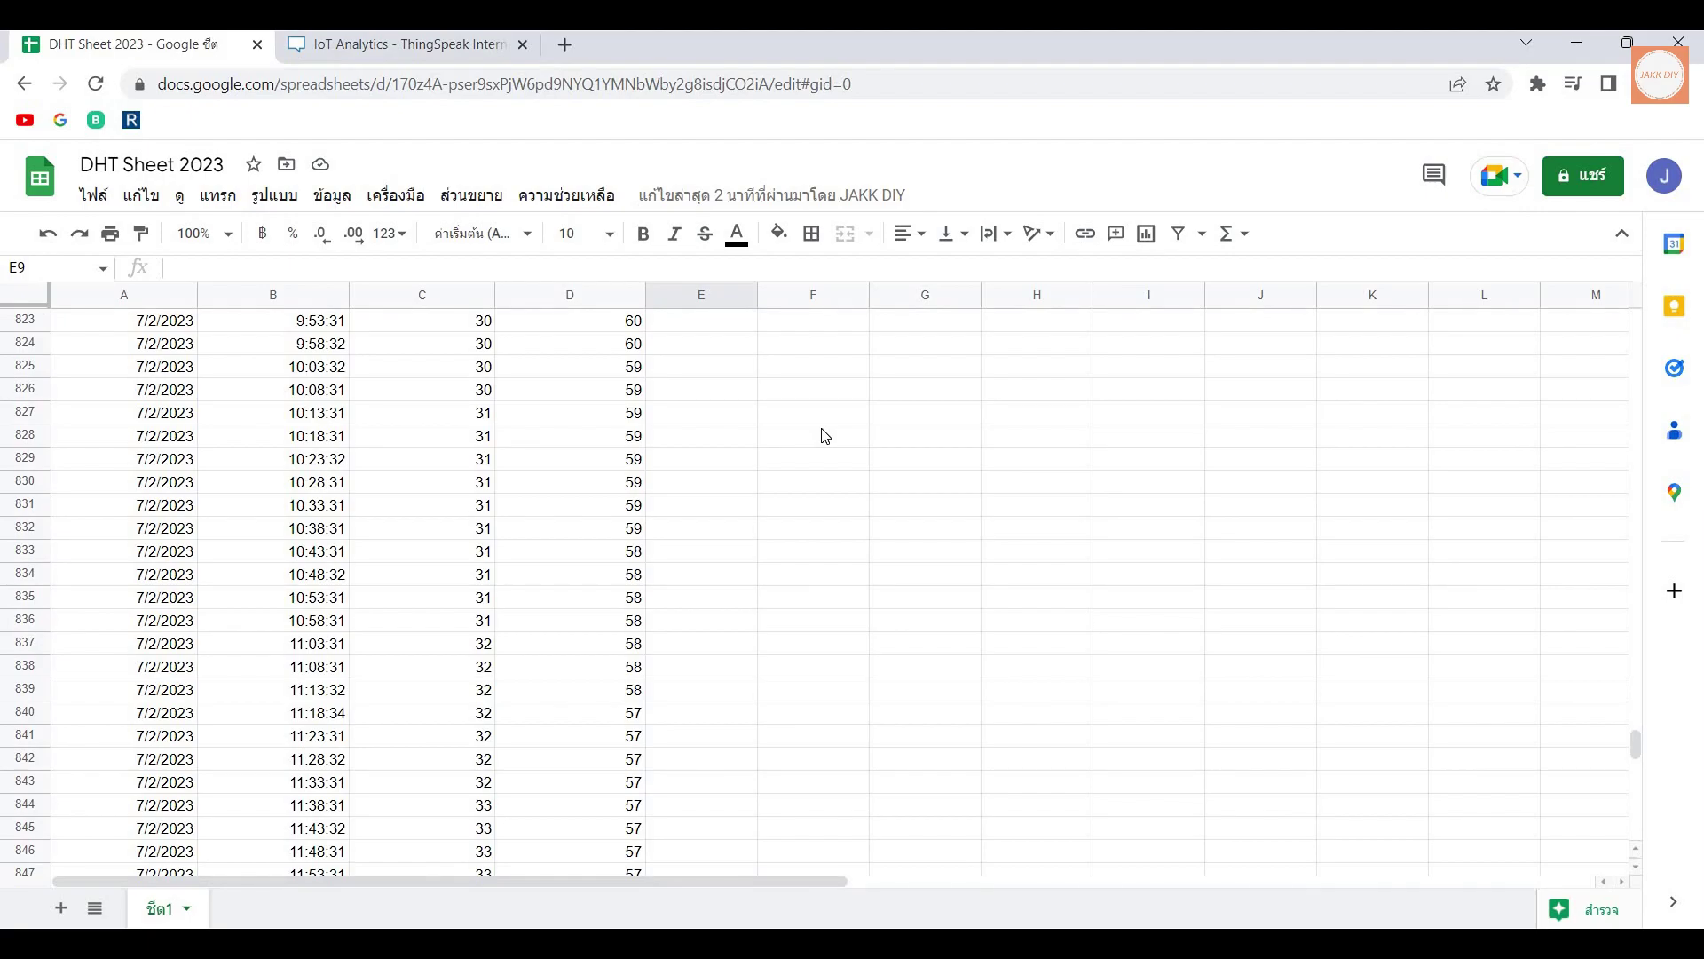
left_click(439, 55)
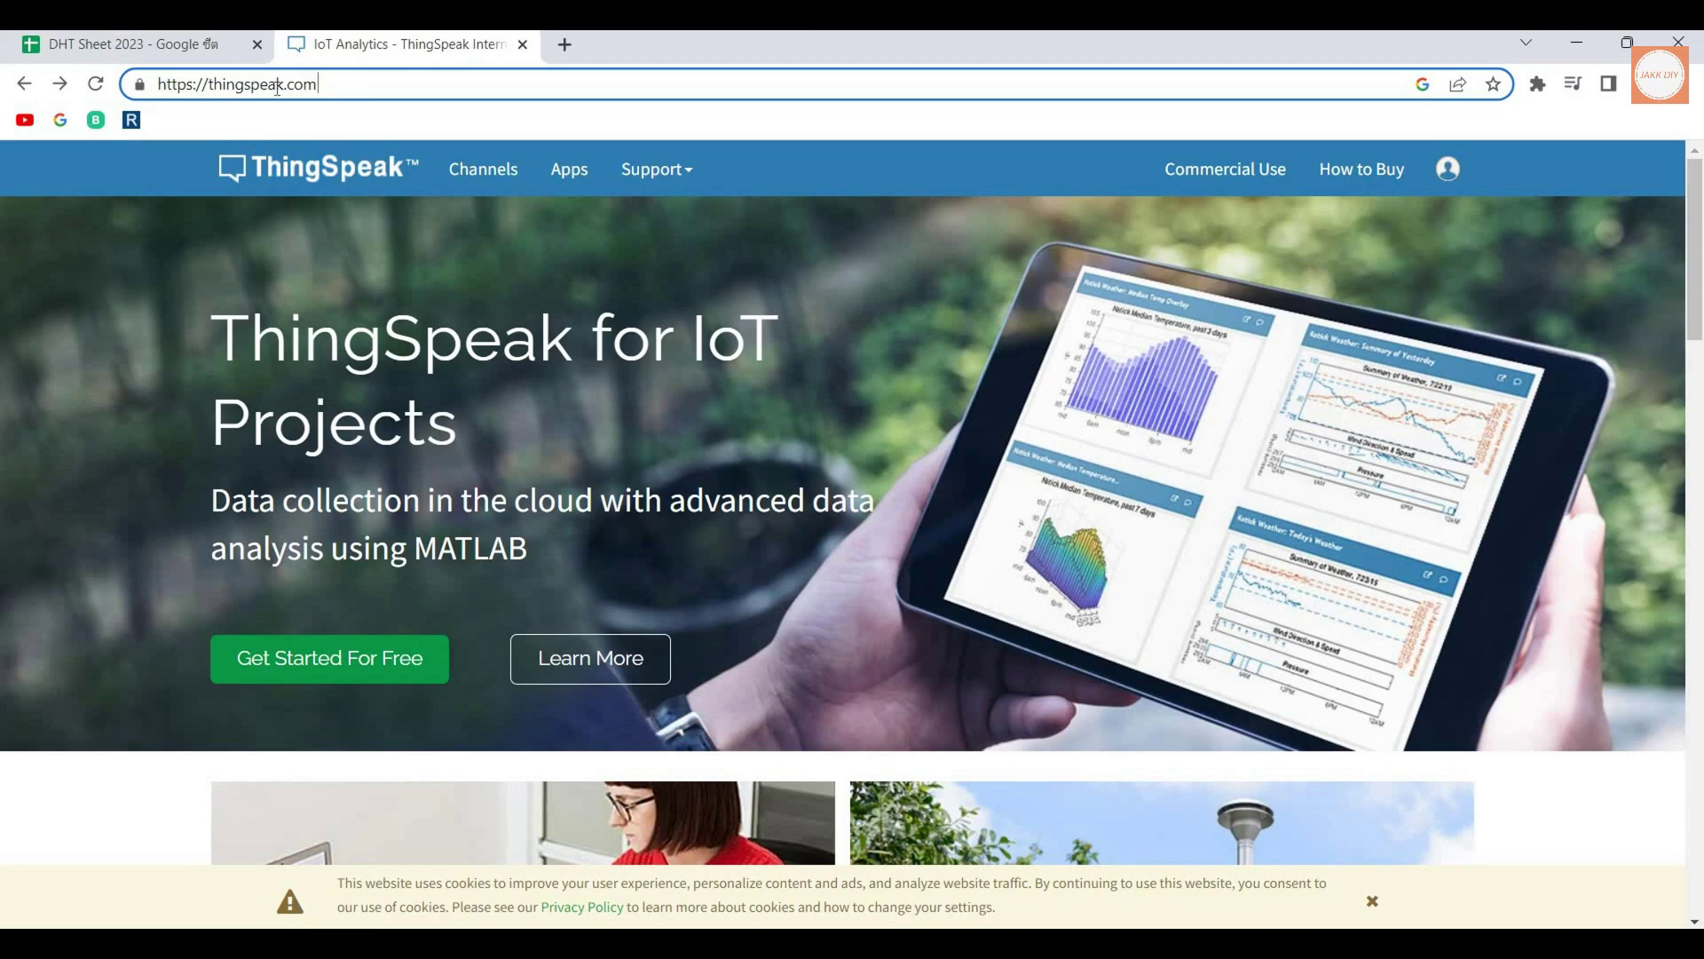
Go to the ThingSpeak sign-in page via the account icon at the top right
left_click_drag(318, 86, 157, 86)
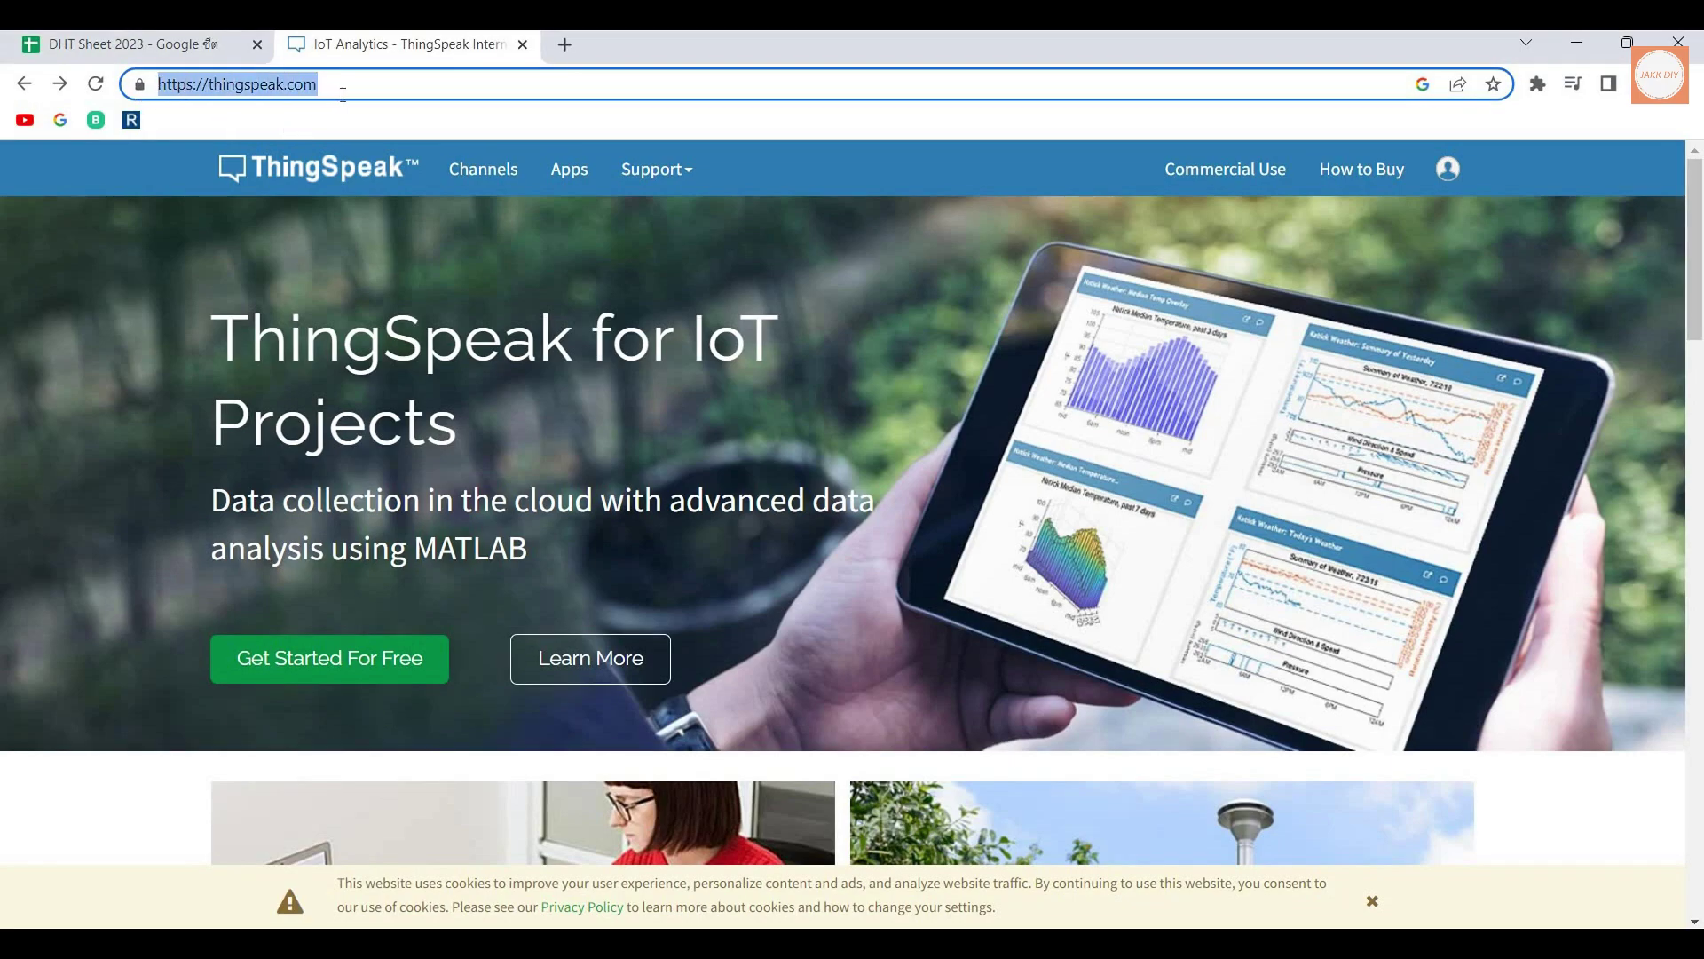
left_click(343, 94)
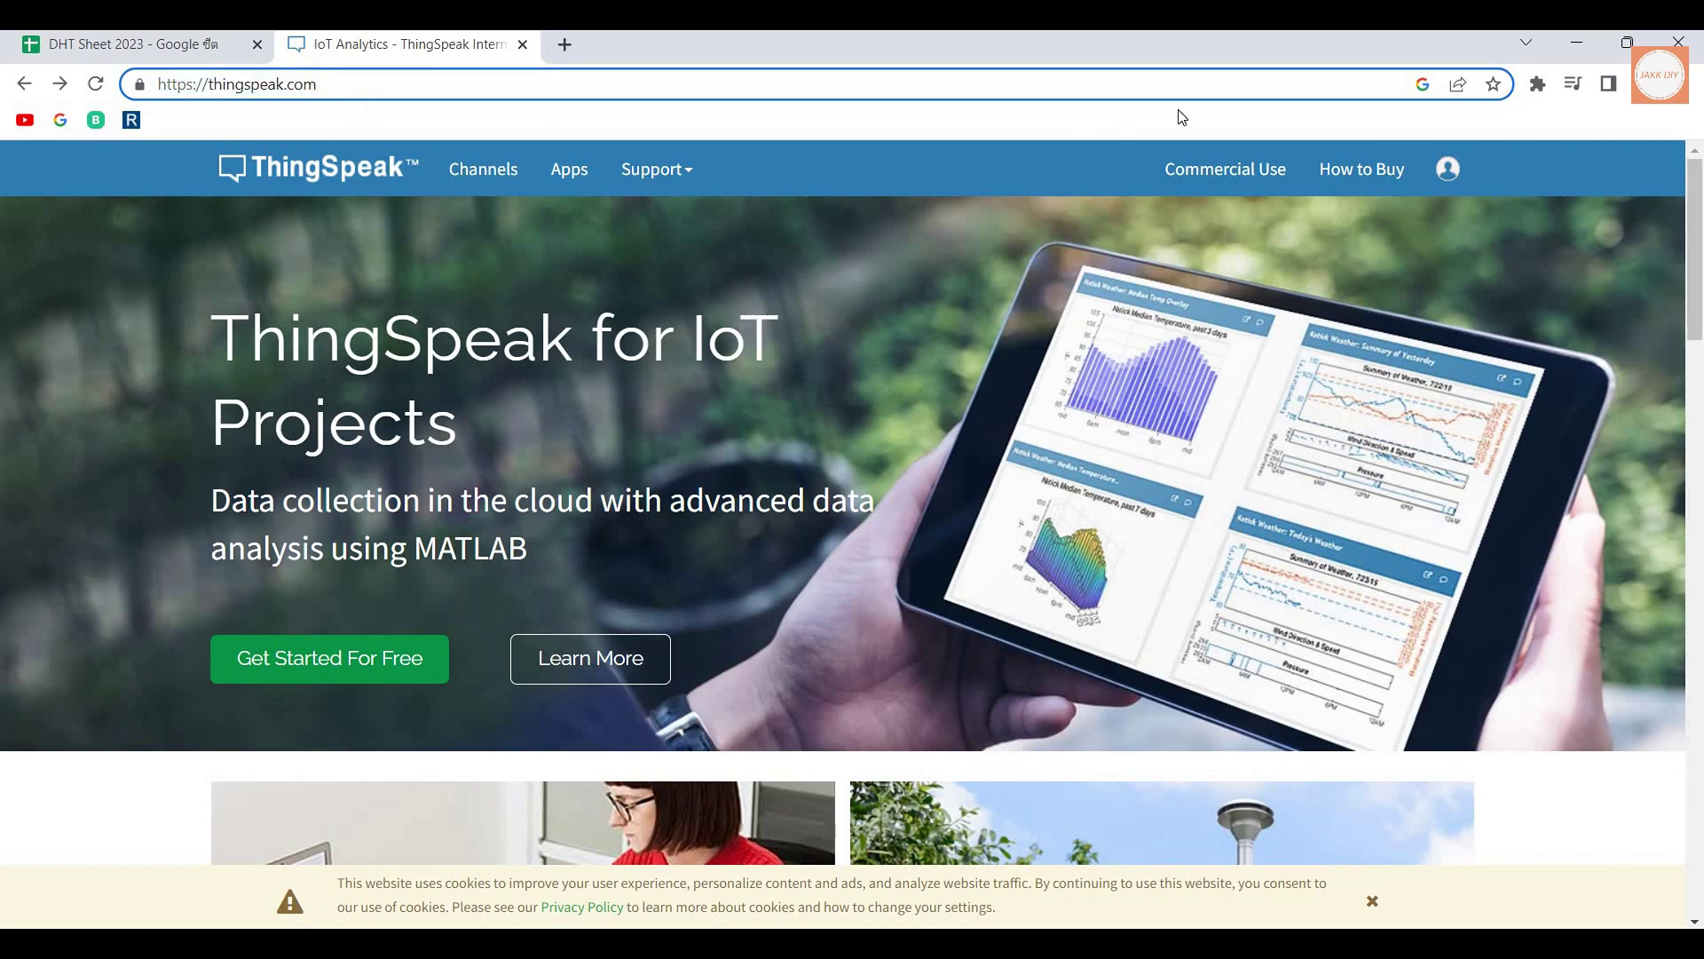
left_click(1448, 171)
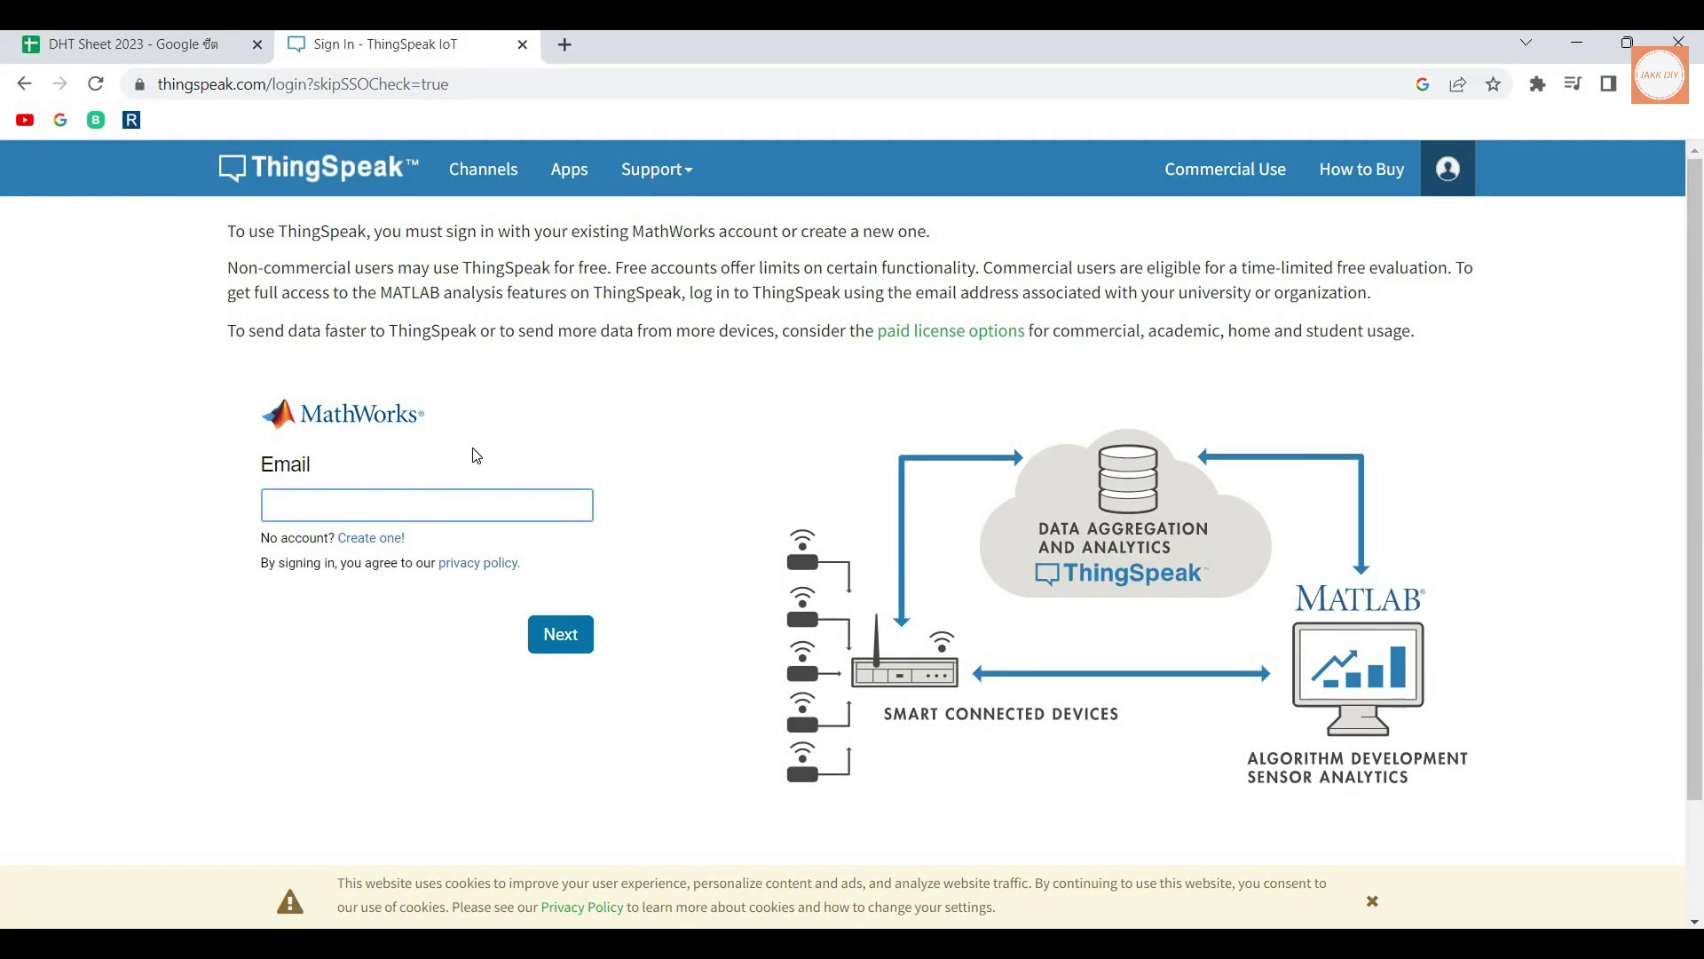
Start a new MathWorks account with the user's email and location Thailand
left_click(369, 552)
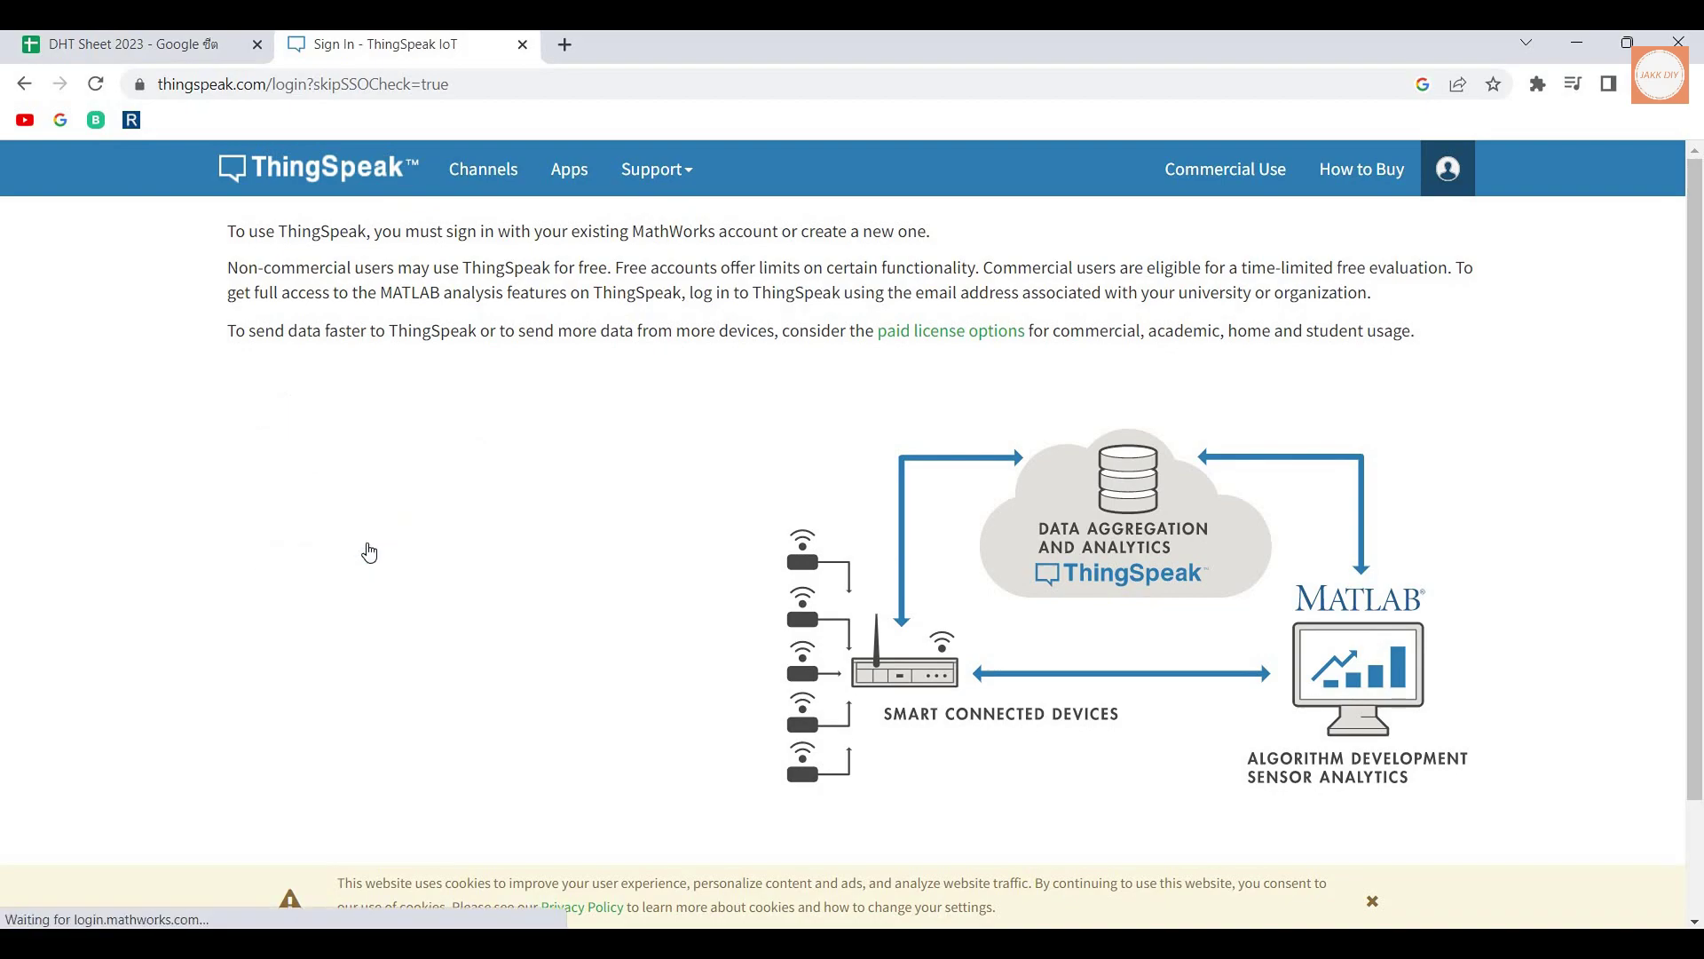
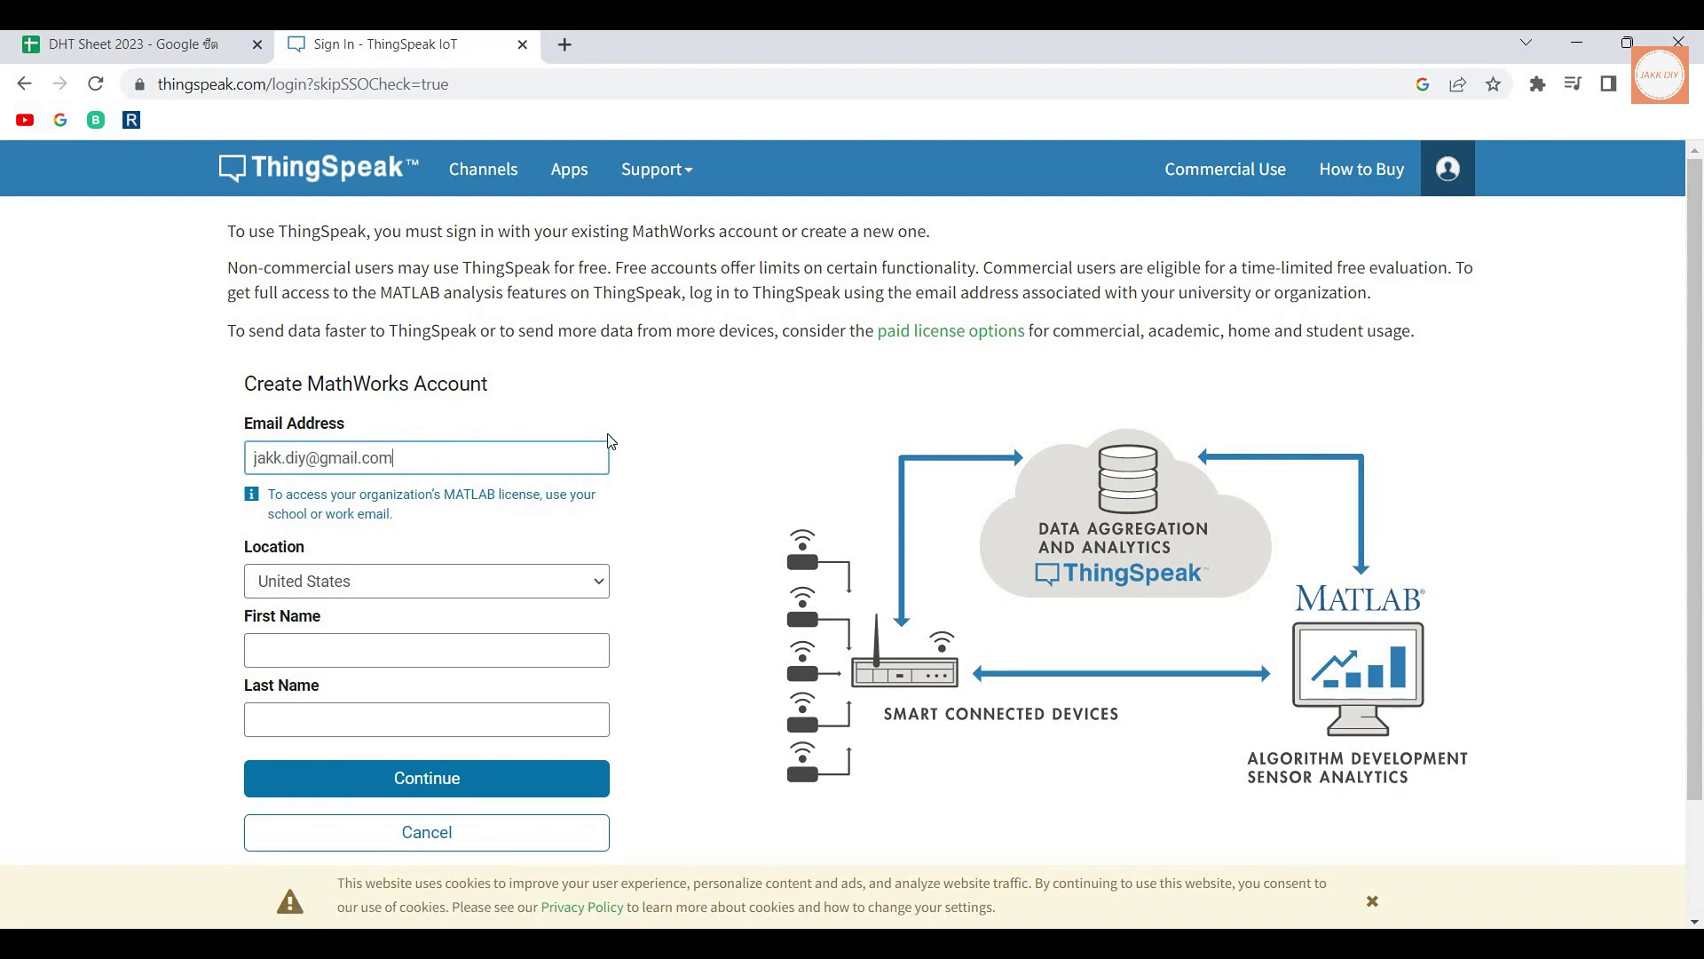
left_click(592, 581)
scroll(448, 404, "up", 3)
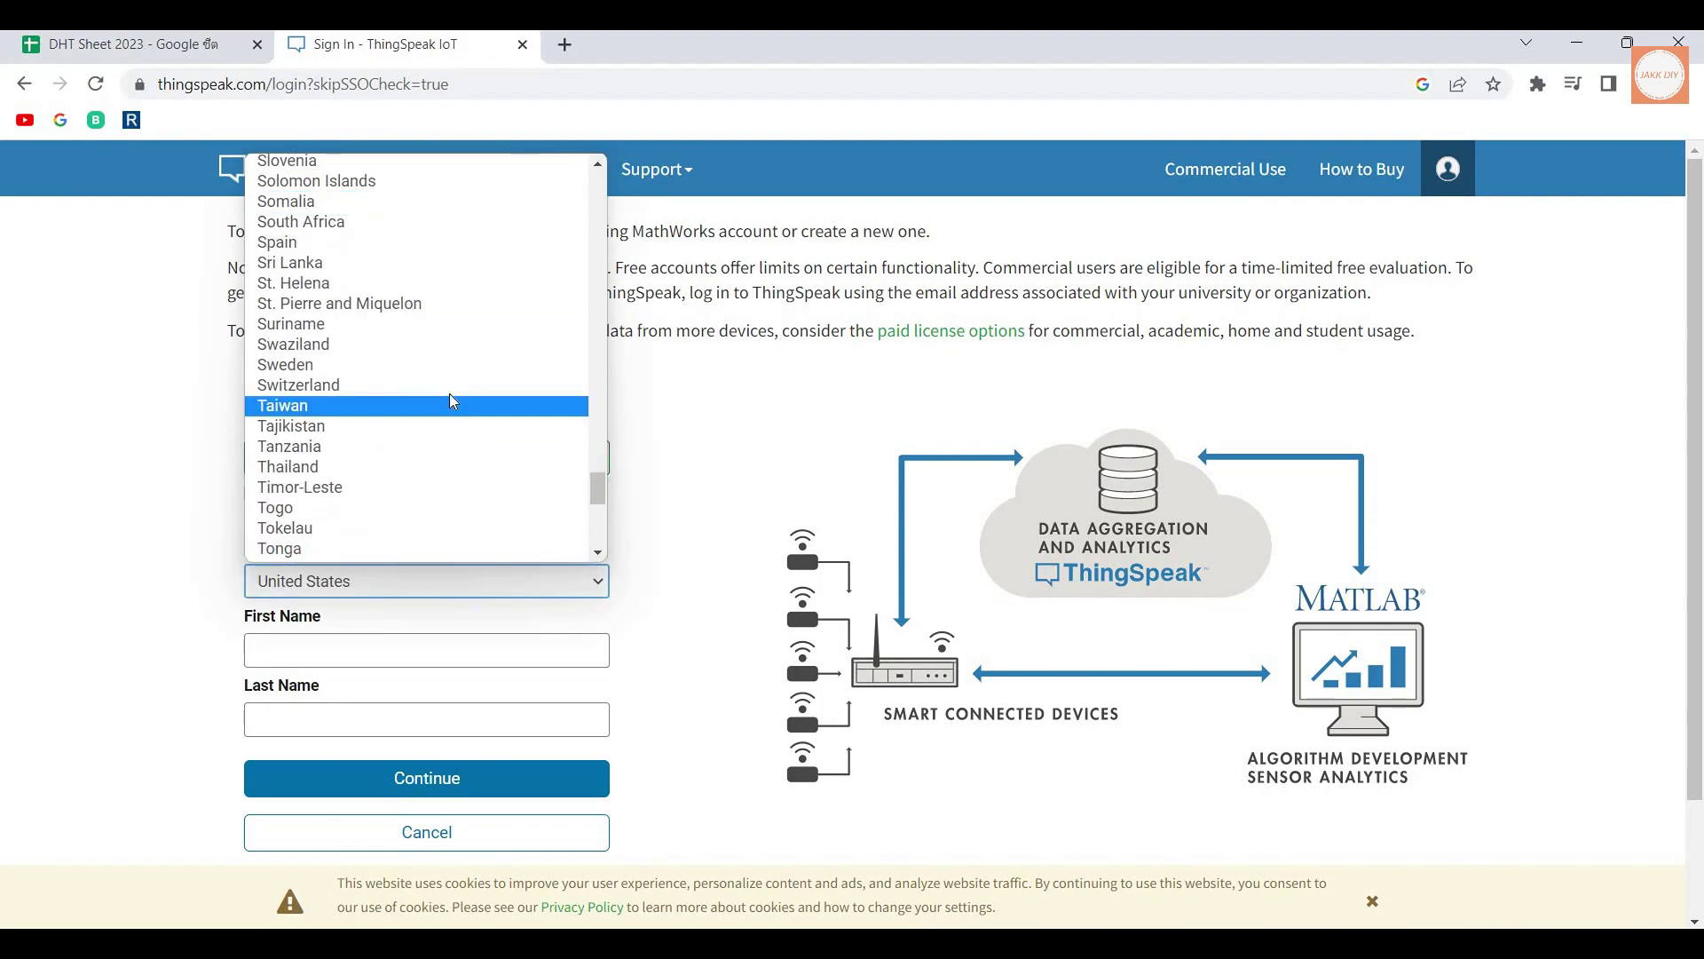
left_click(449, 467)
Enter the user's first and last name and submit the account details
left_click(371, 652)
type("JAKK")
key("Tab")
type("DIY")
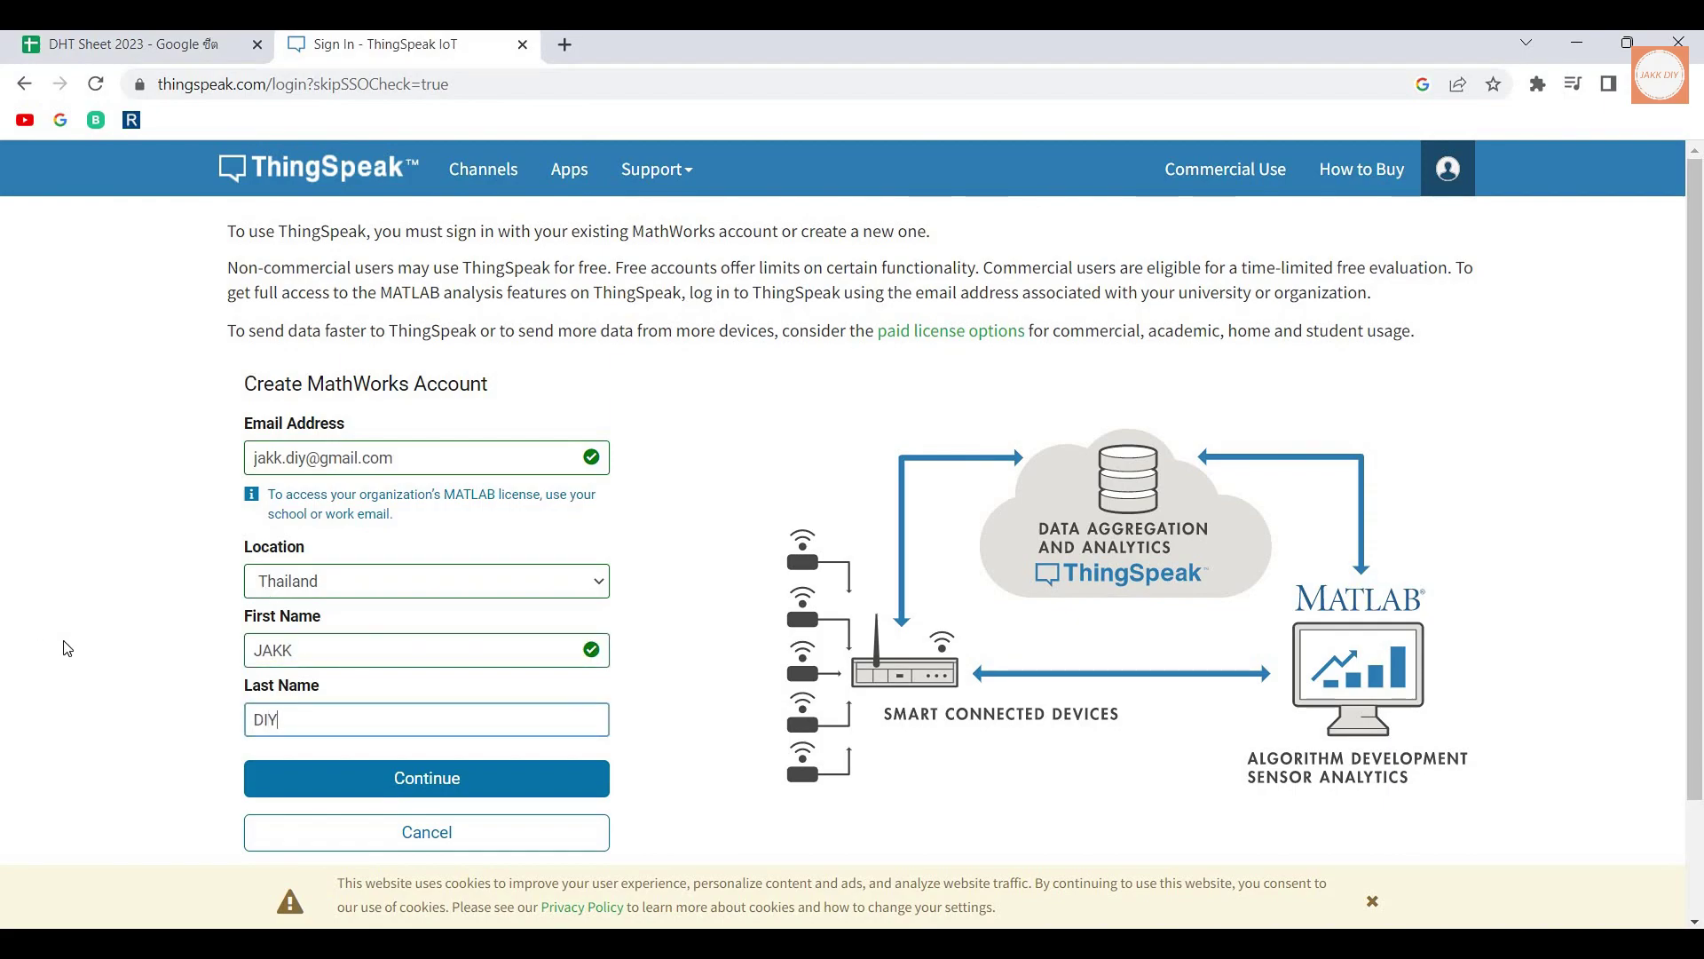
scroll(368, 637, "down", 2)
left_click(419, 643)
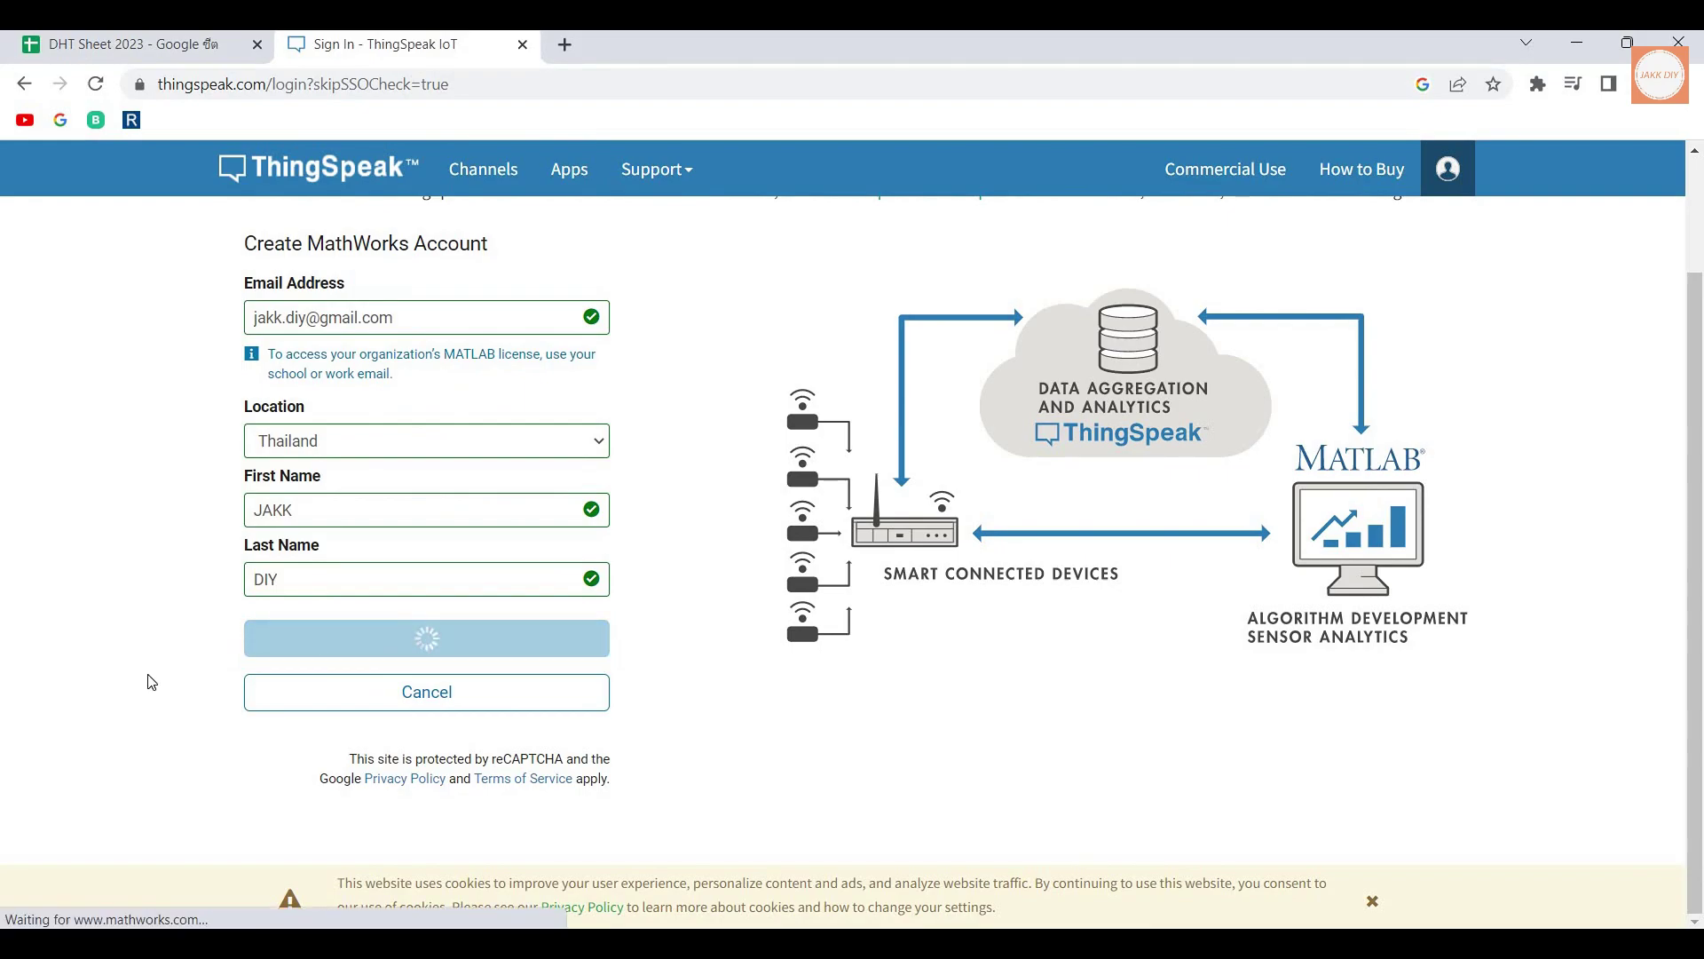
Confirm using the personal email address for the account and continue
scroll(147, 680, "up", 2)
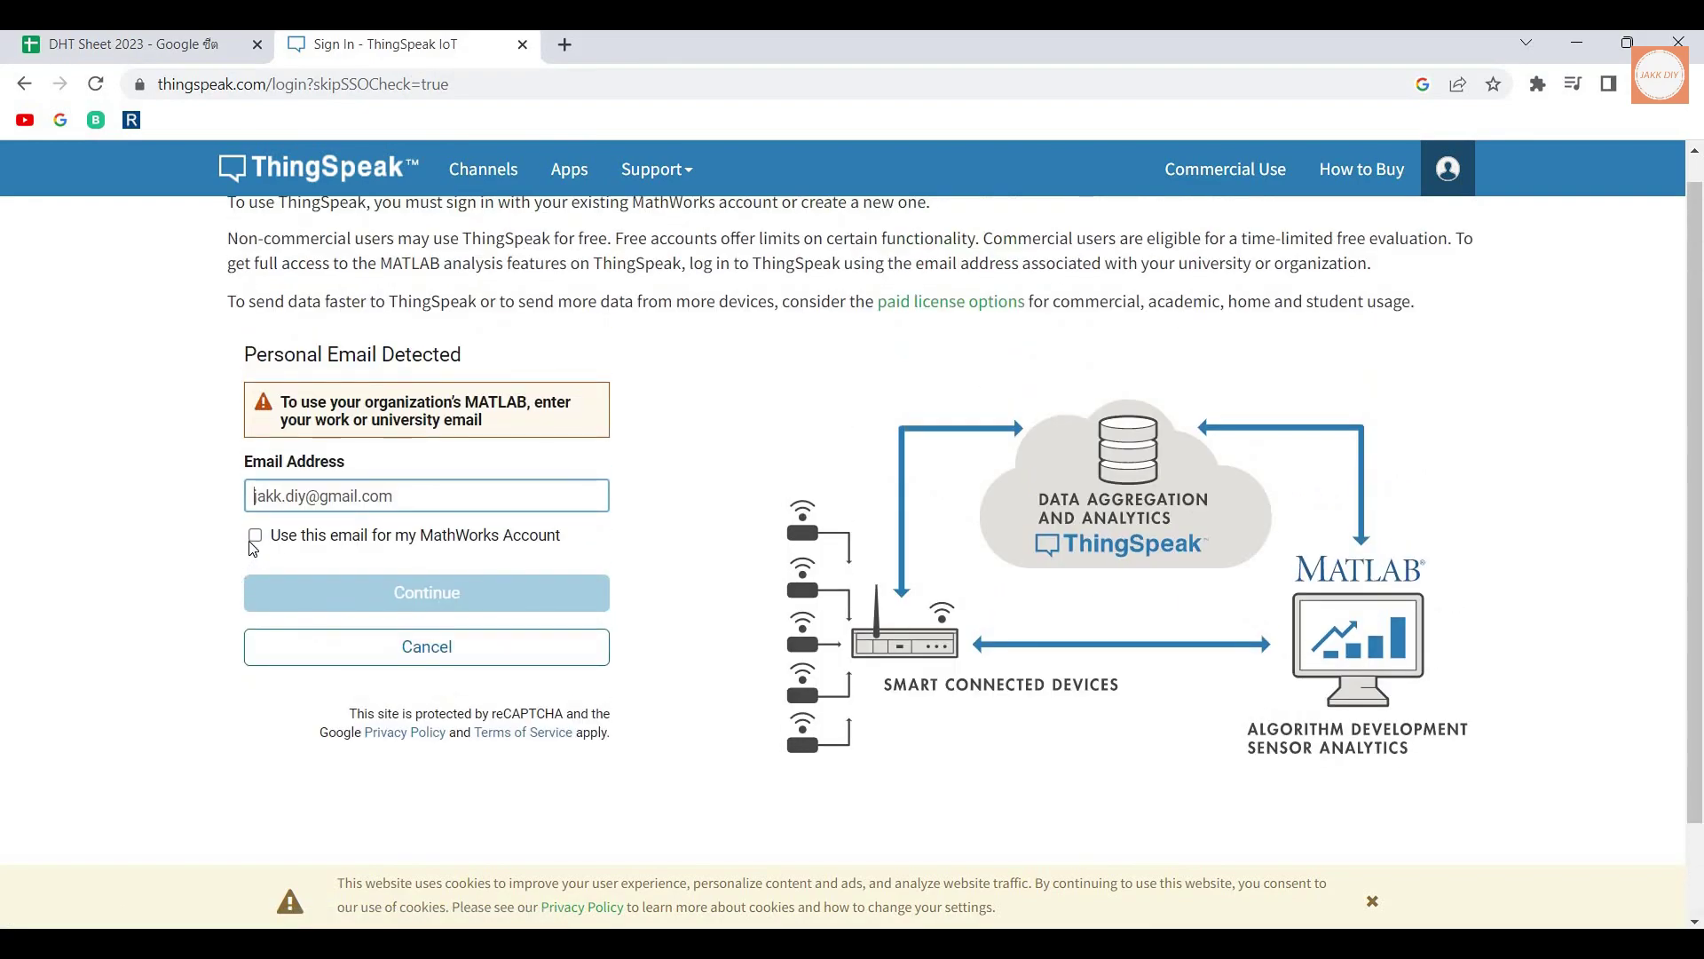
left_click(256, 537)
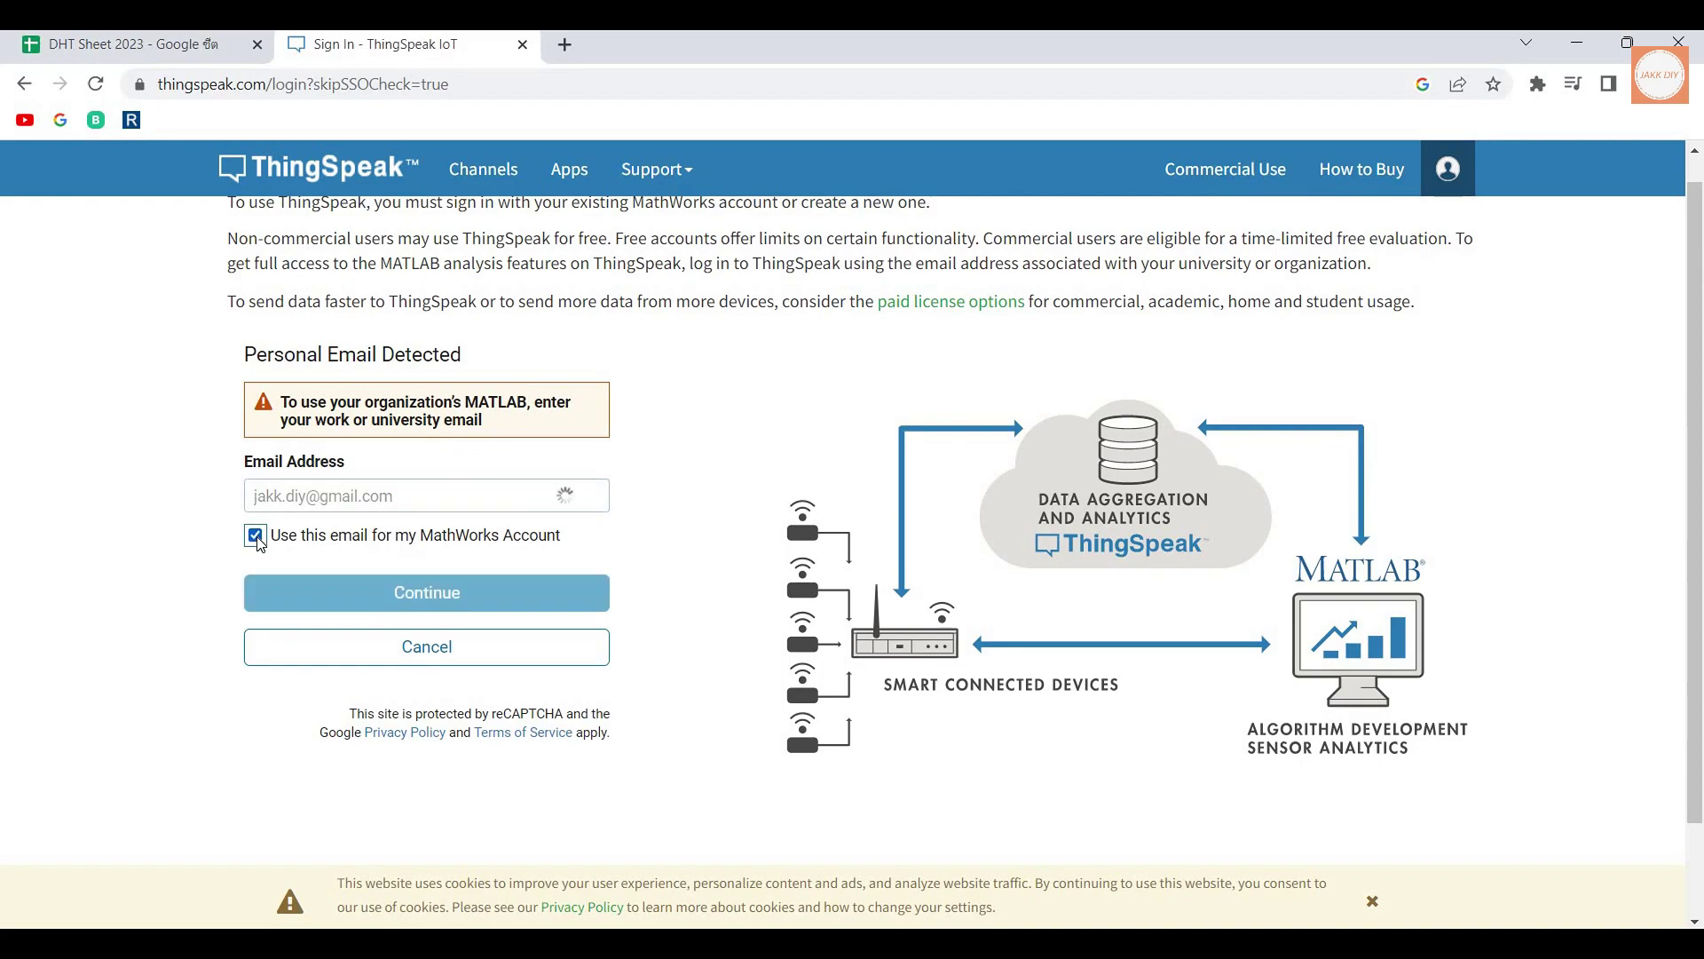
scroll(198, 556, "up", 1)
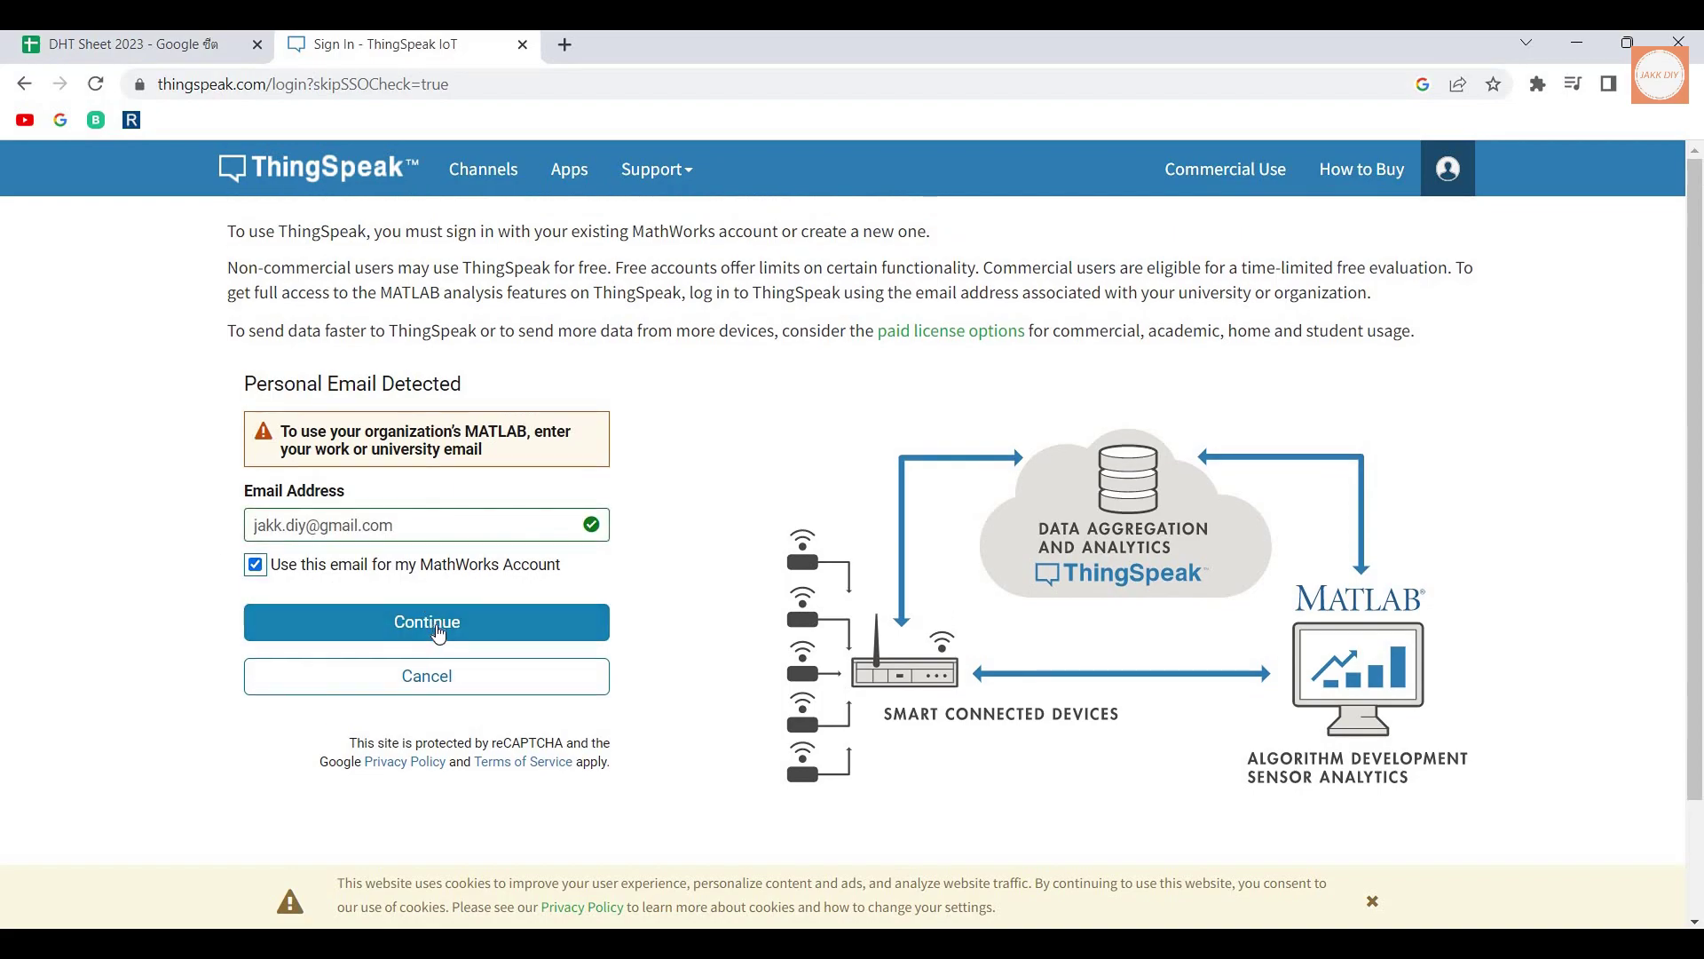
left_click(530, 614)
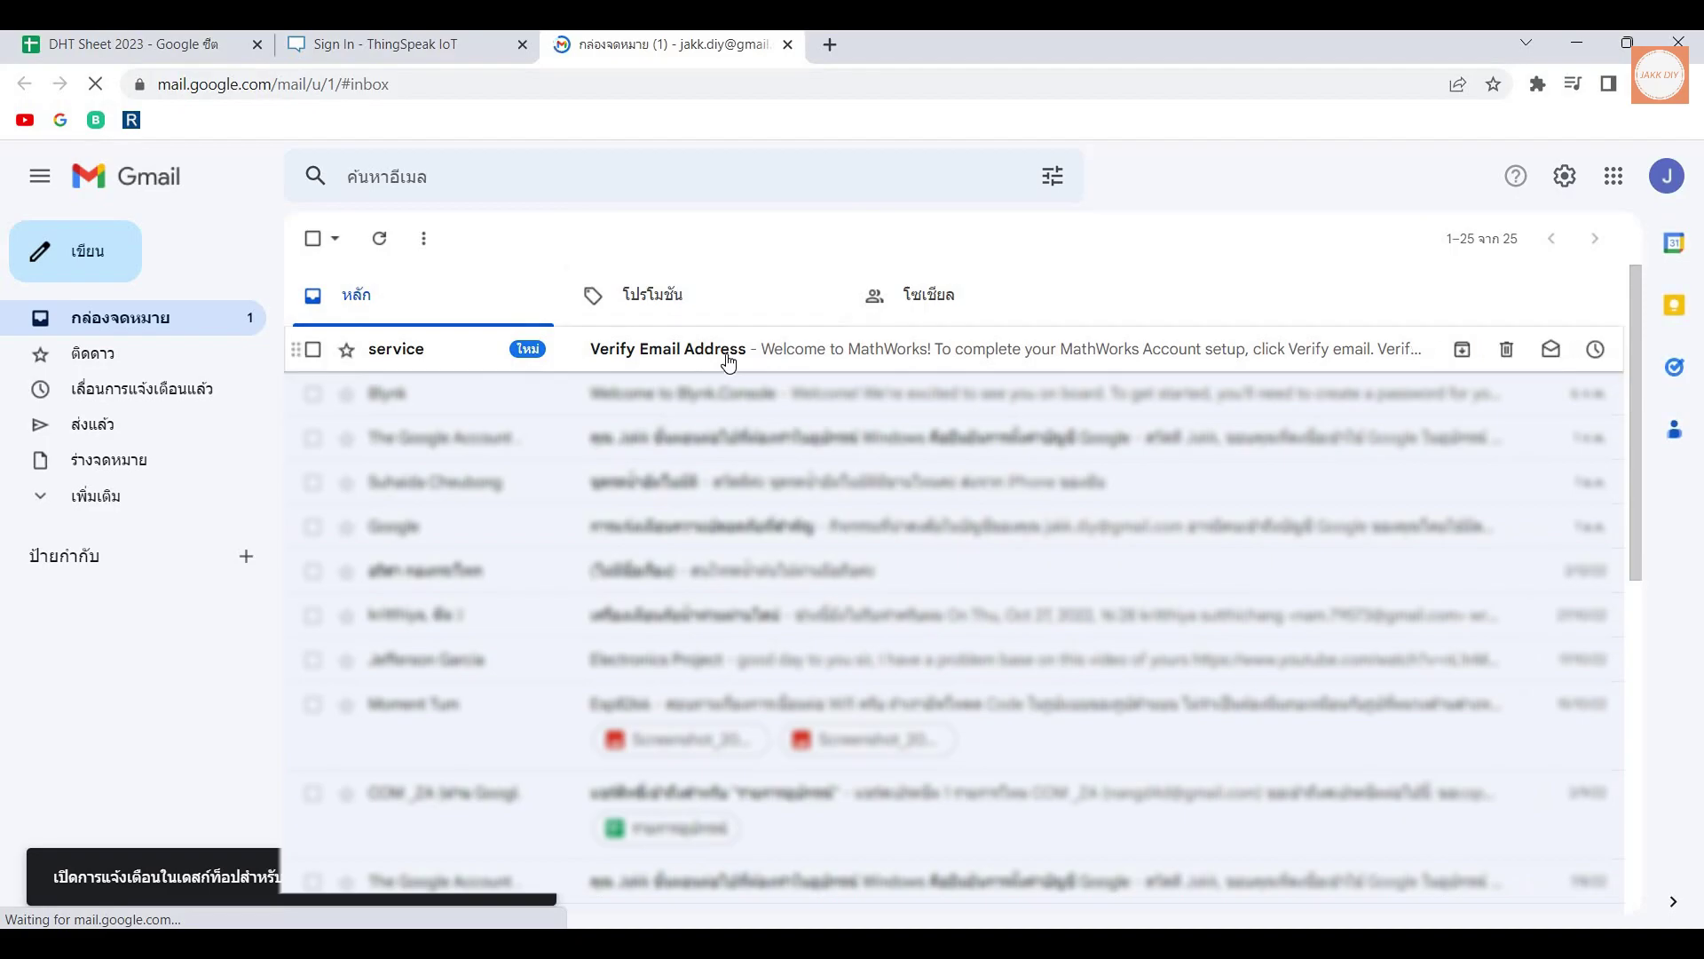
Verify the account from the MathWorks 'Verify Email Address' message, then return to ThingSpeak
left_click(726, 353)
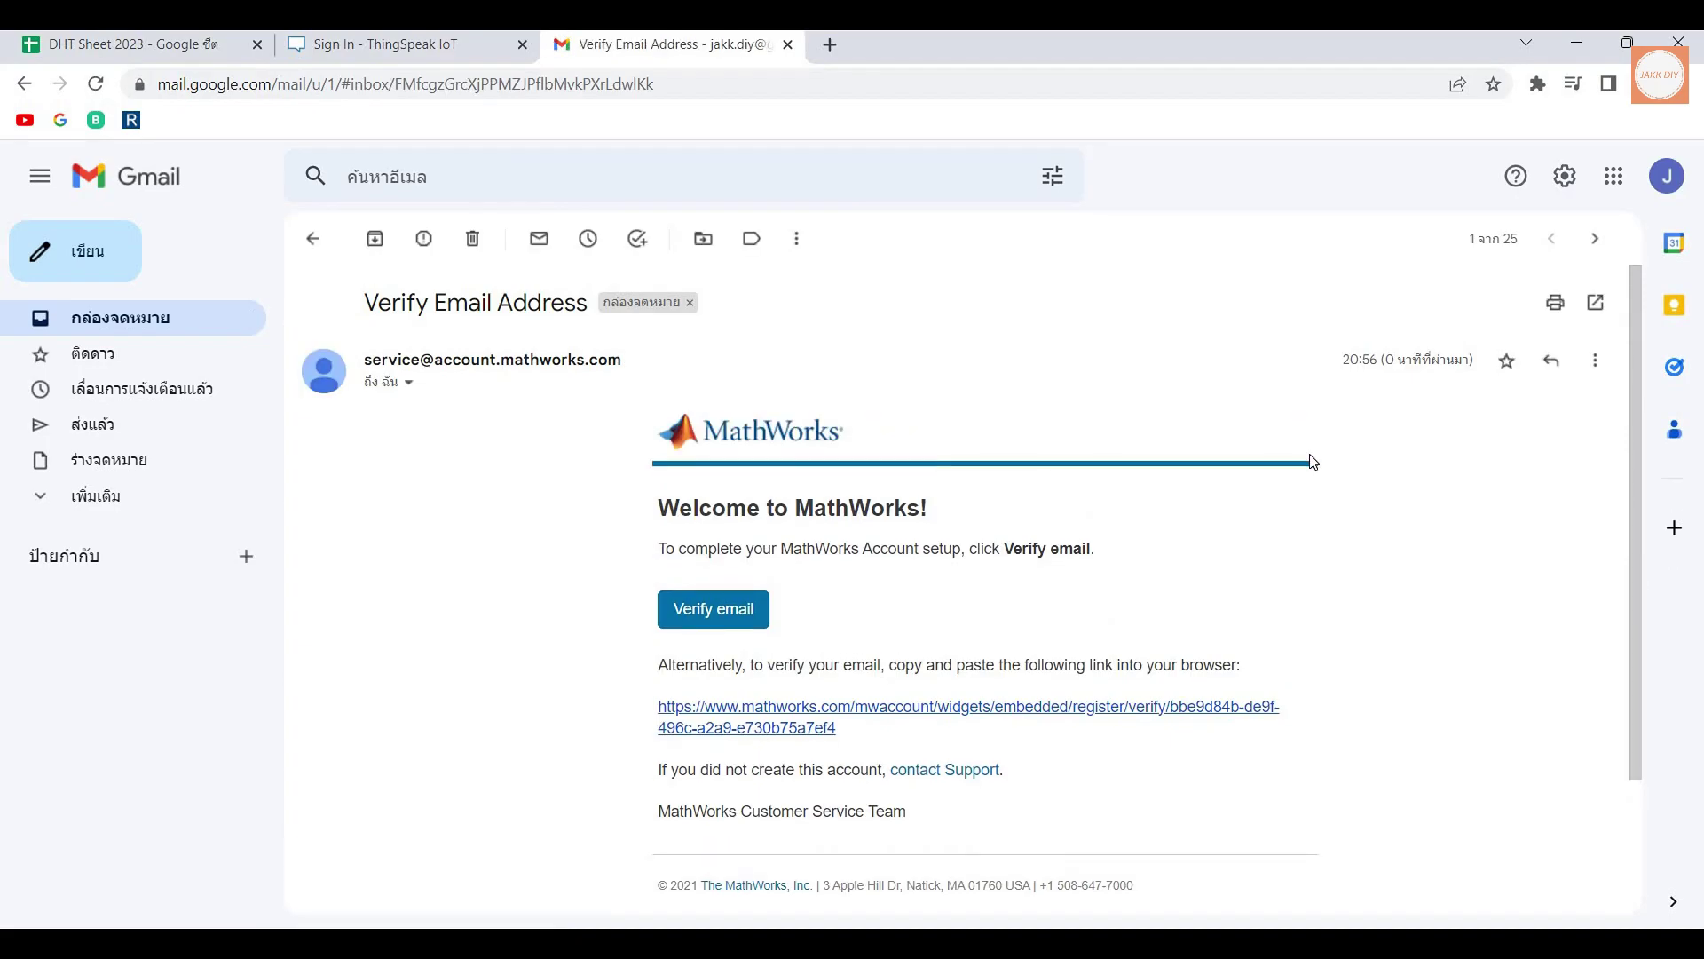
left_click(746, 624)
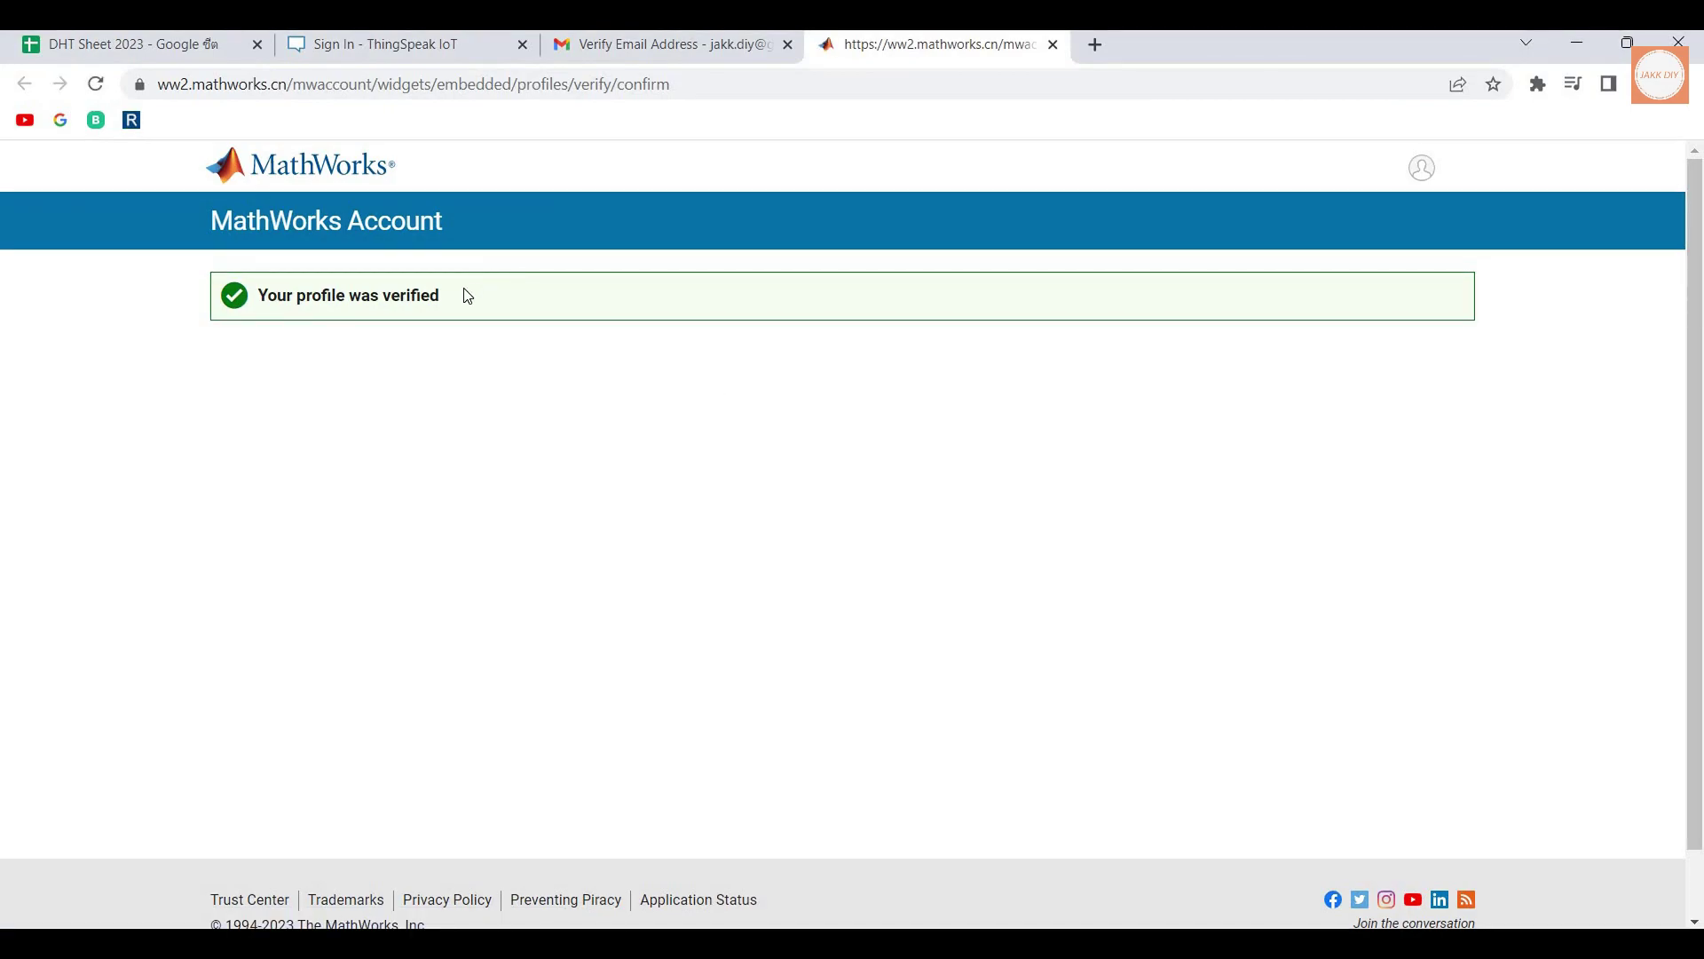
left_click(444, 51)
scroll(554, 466, "down", 1)
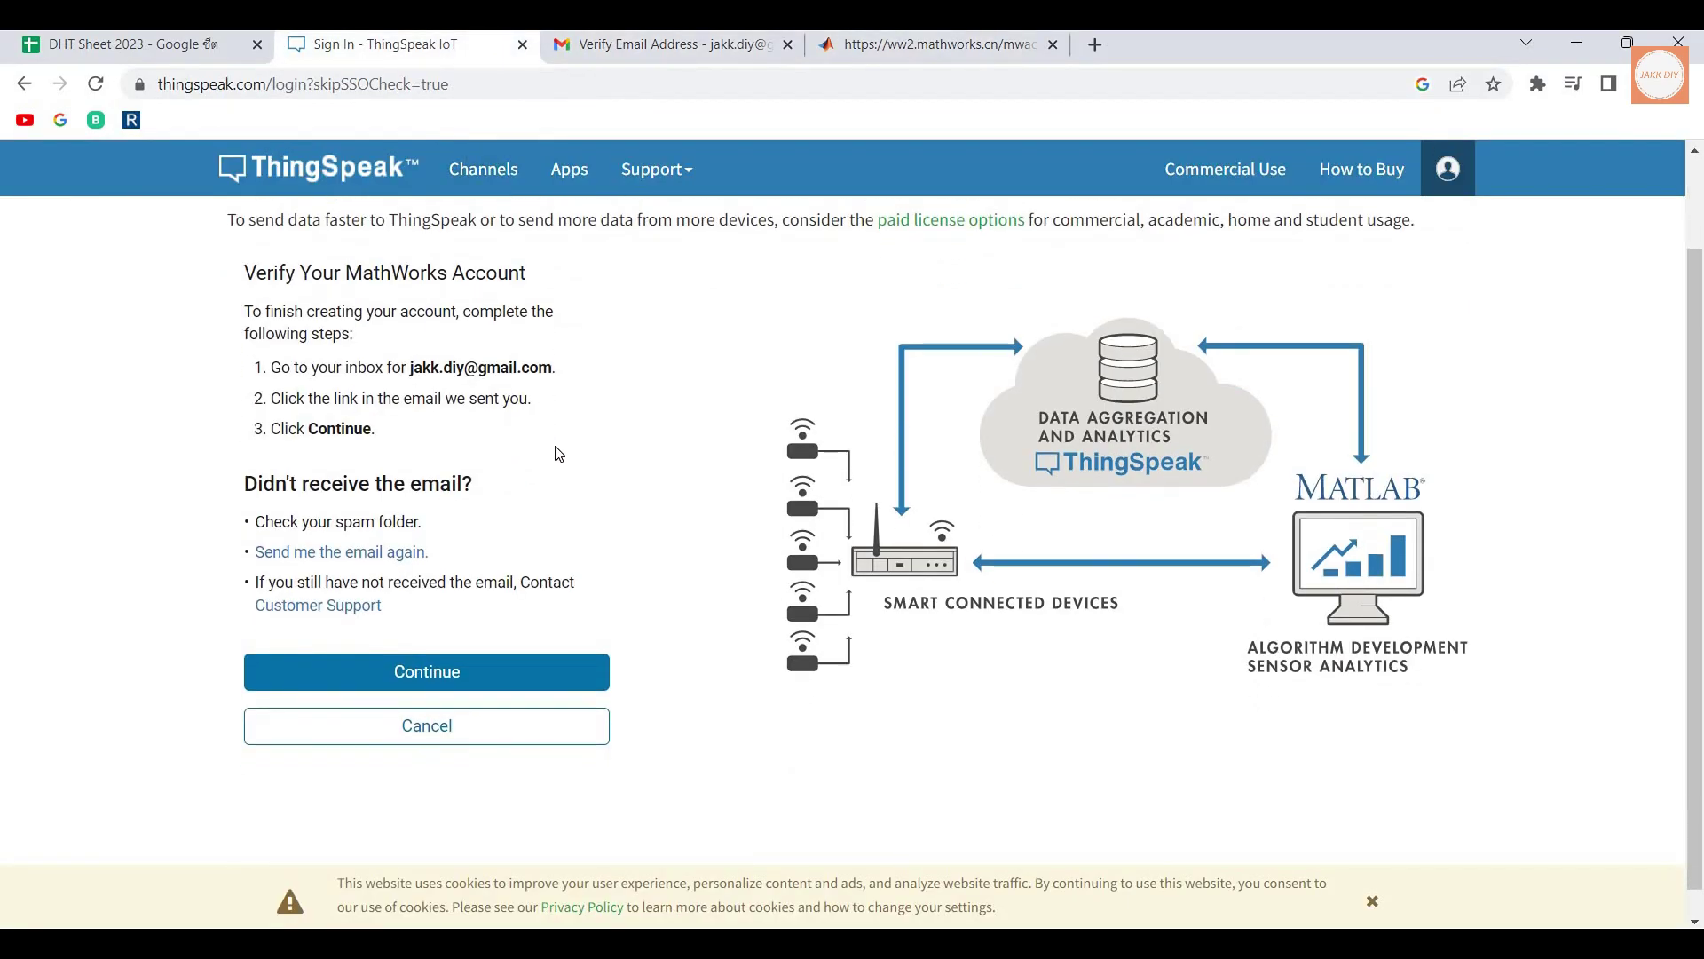
Set the account password, accept the Online Services Agreement, and dismiss Chrome's save-password prompt
left_click(453, 679)
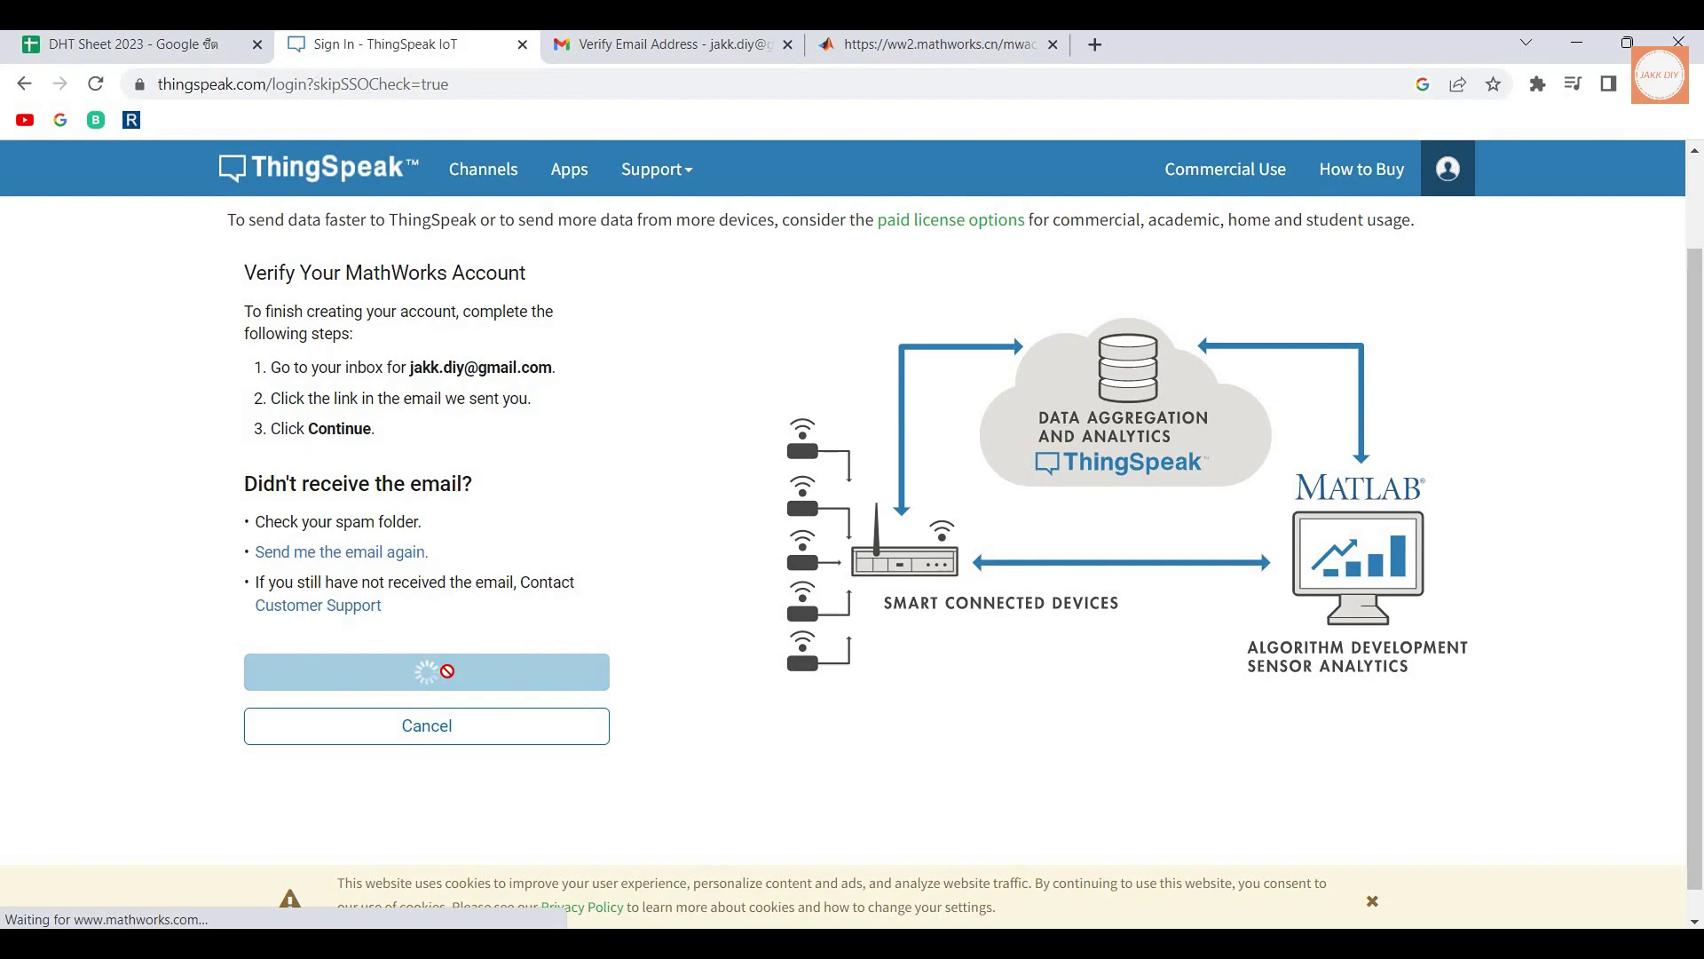
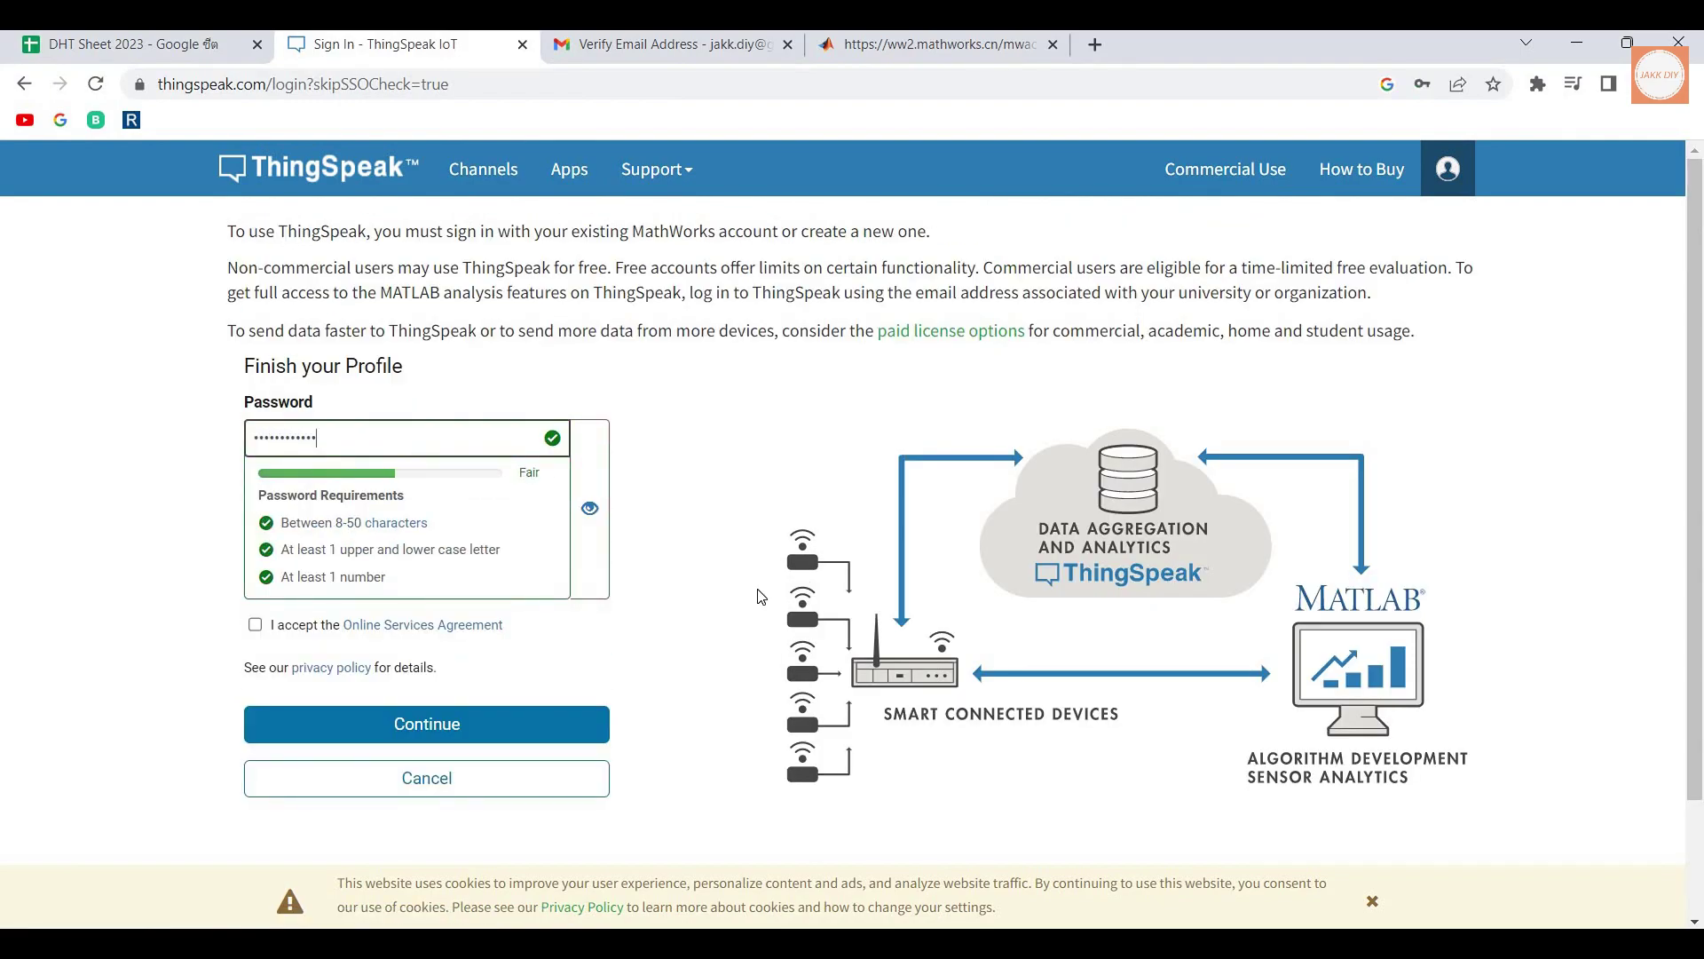
left_click(256, 626)
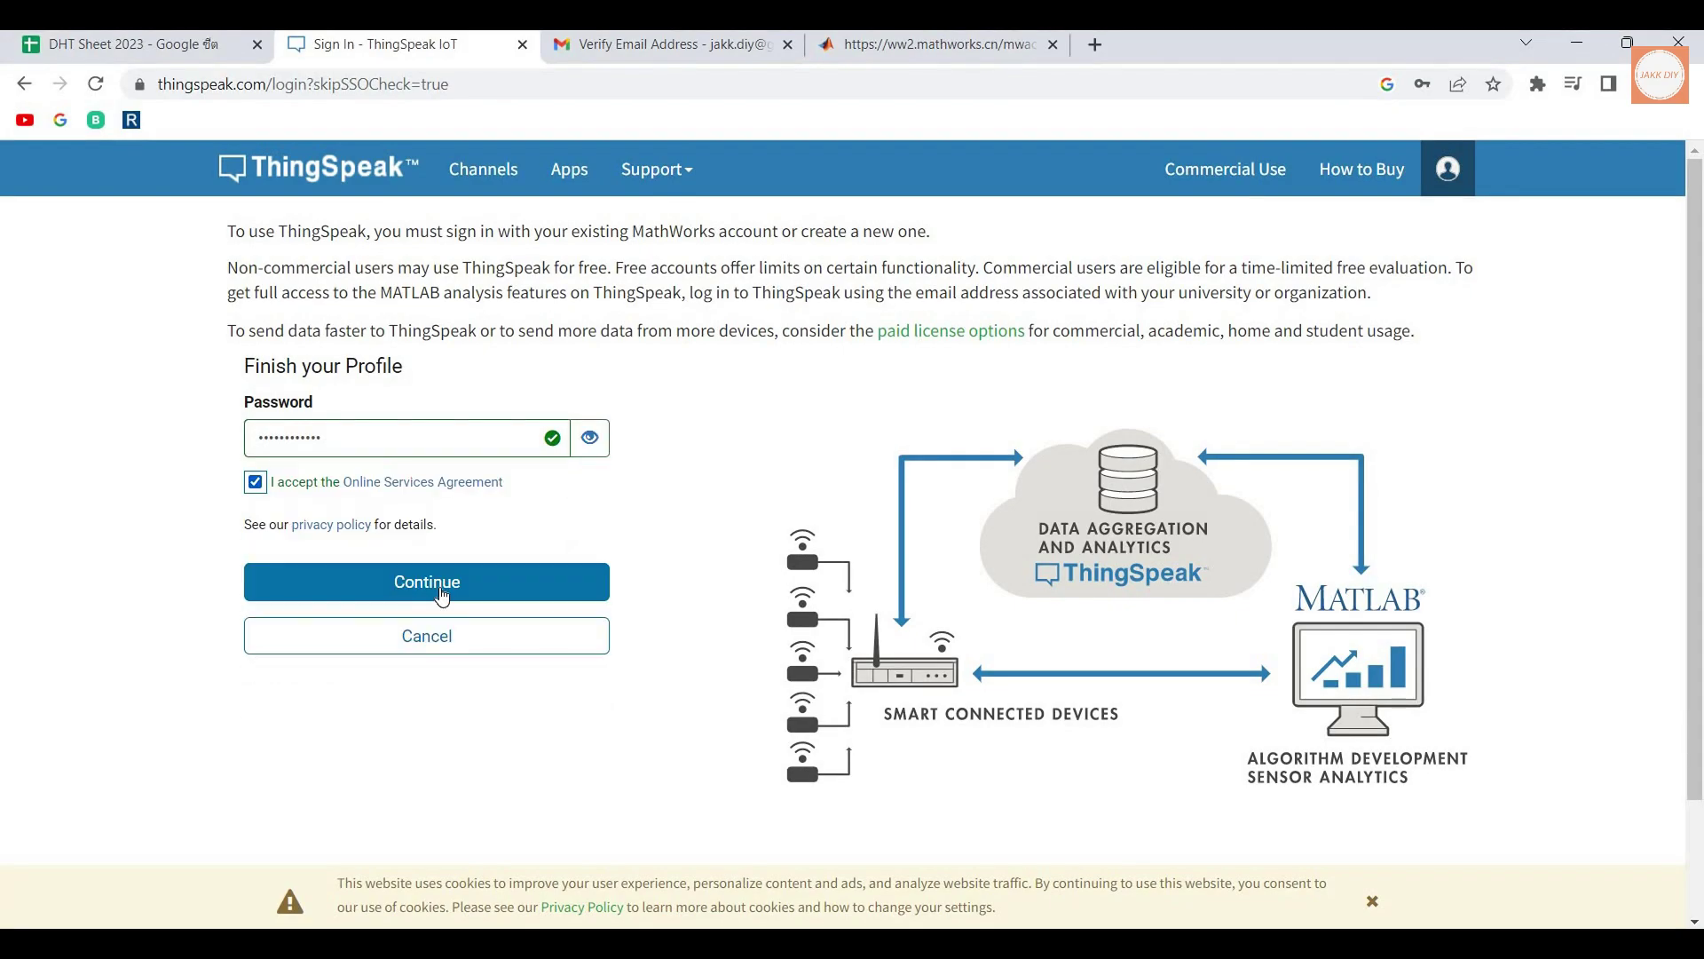
left_click(466, 574)
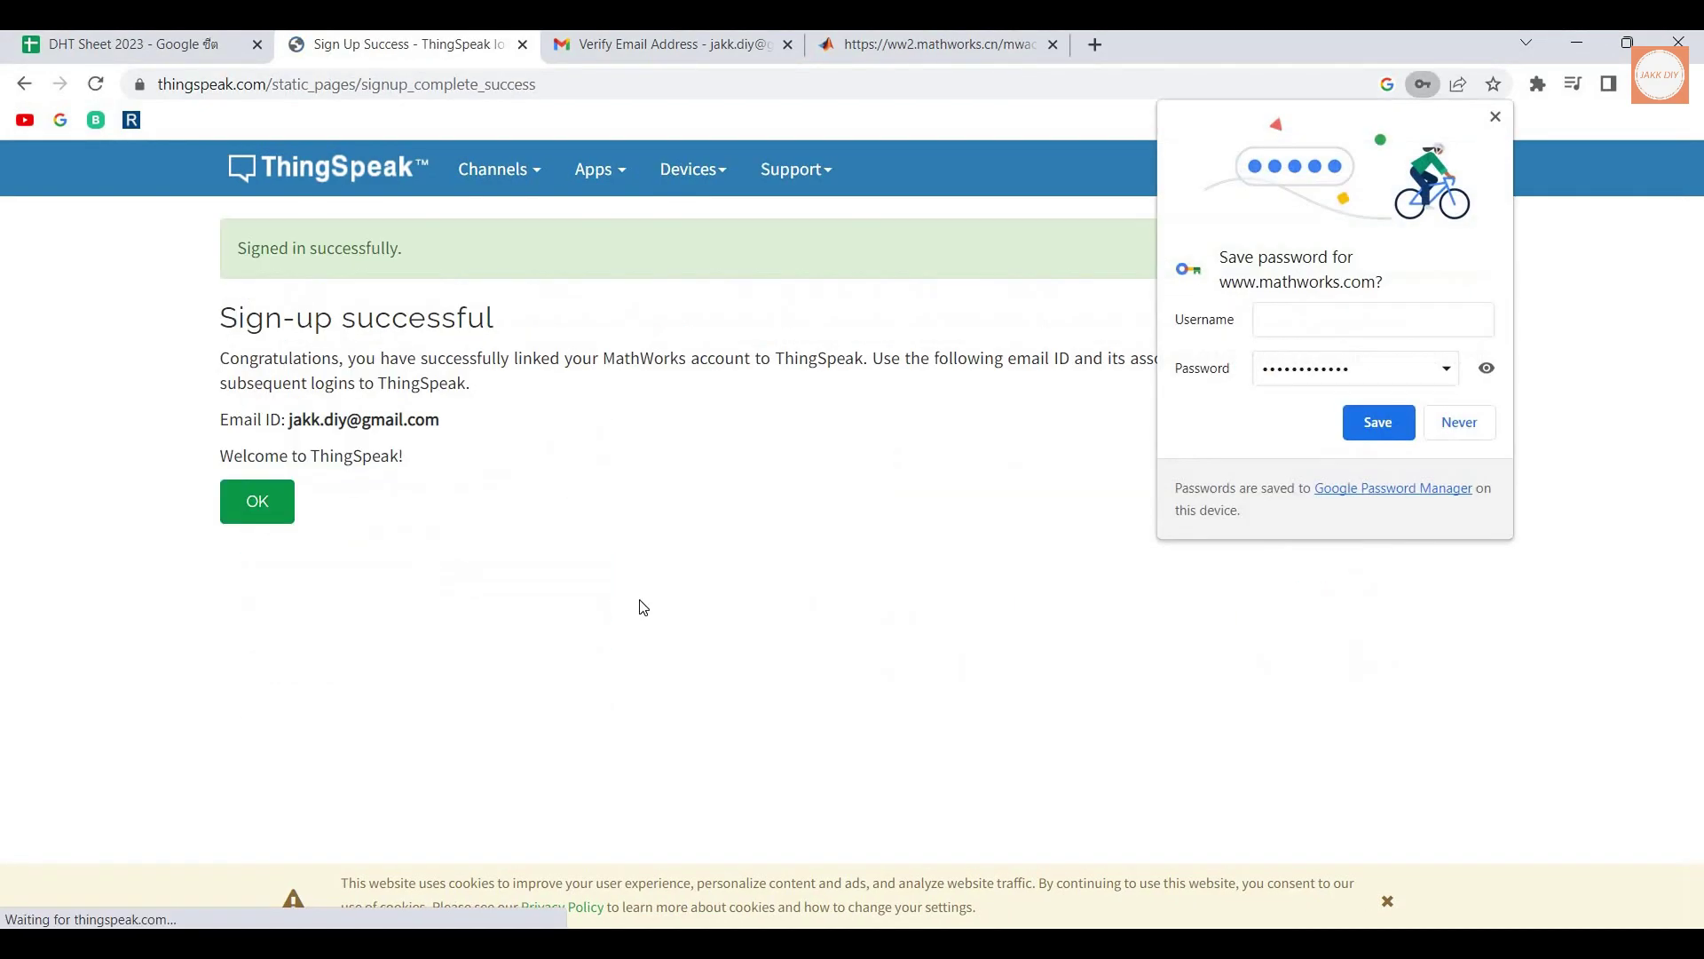
left_click(1460, 423)
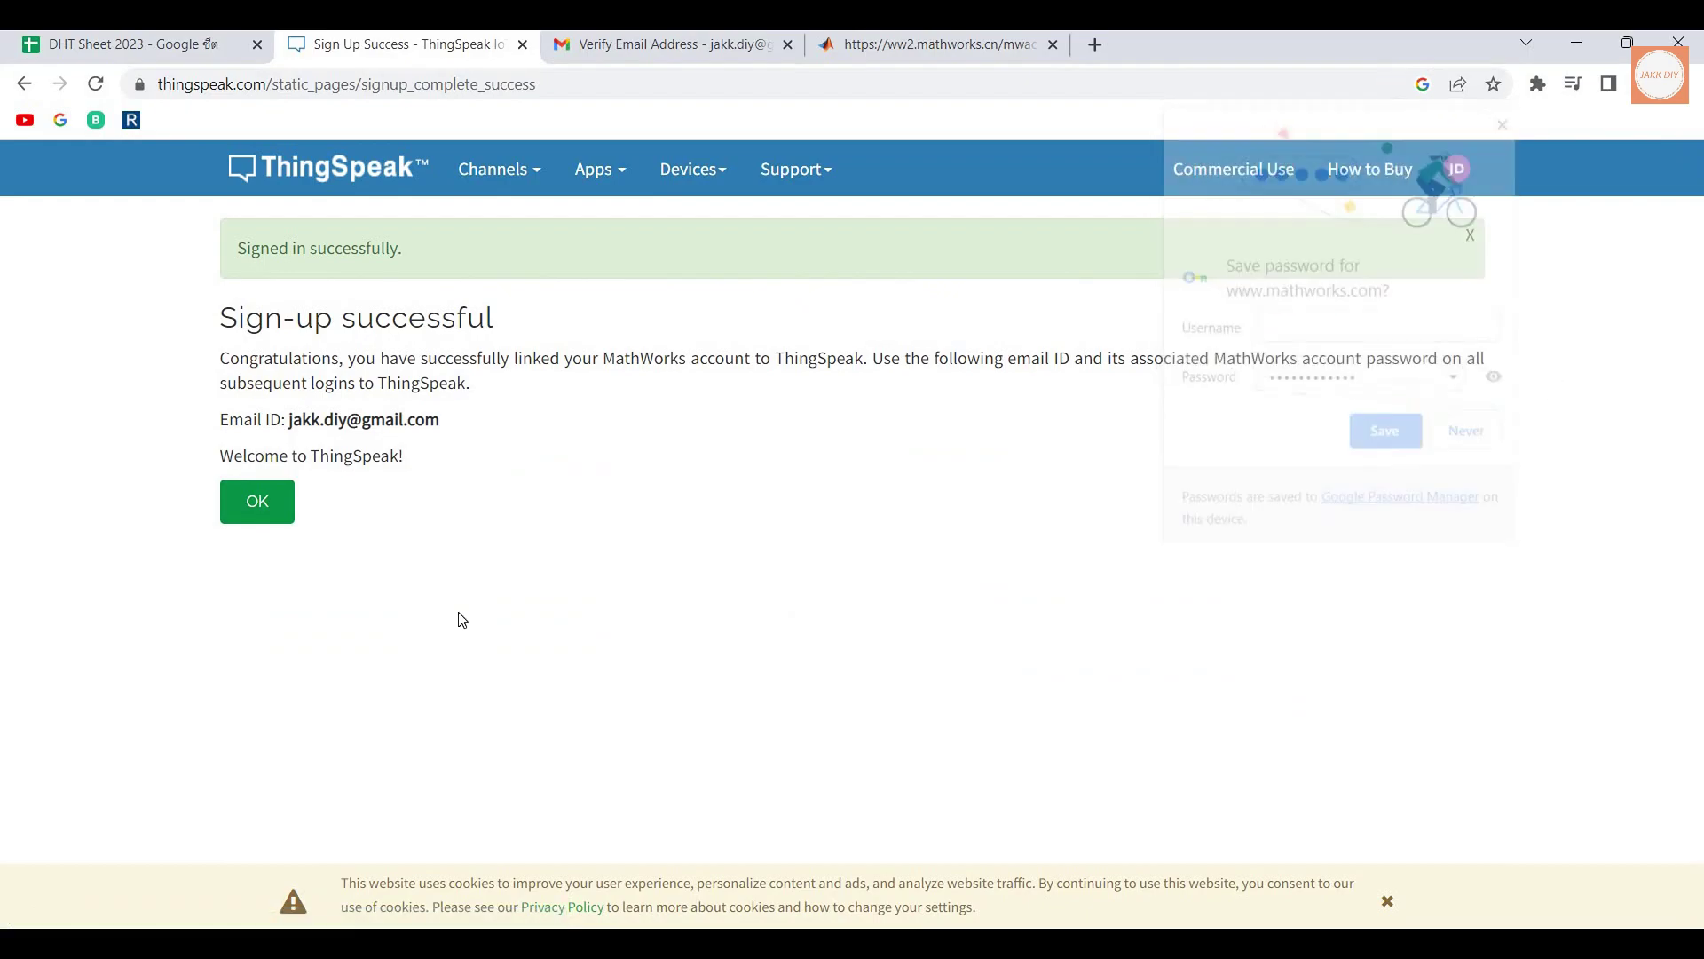
Acknowledge sign-up and set usage intent to 'Teaching or research in school'
left_click(259, 524)
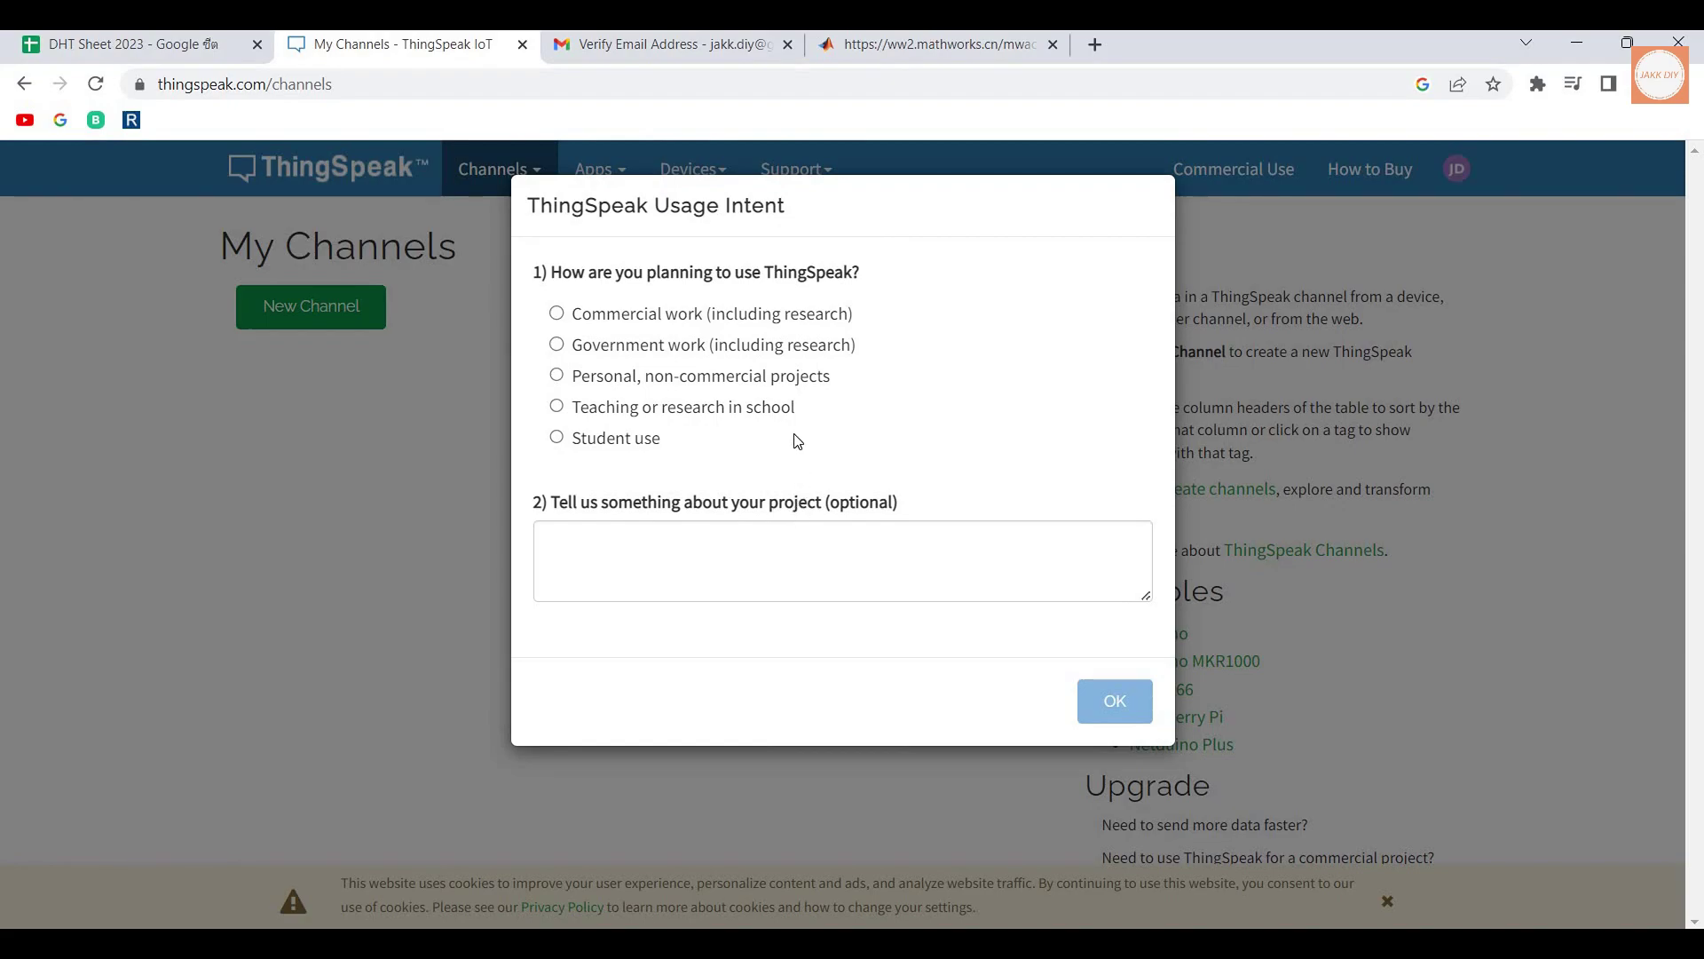
left_click(724, 409)
left_click(1125, 704)
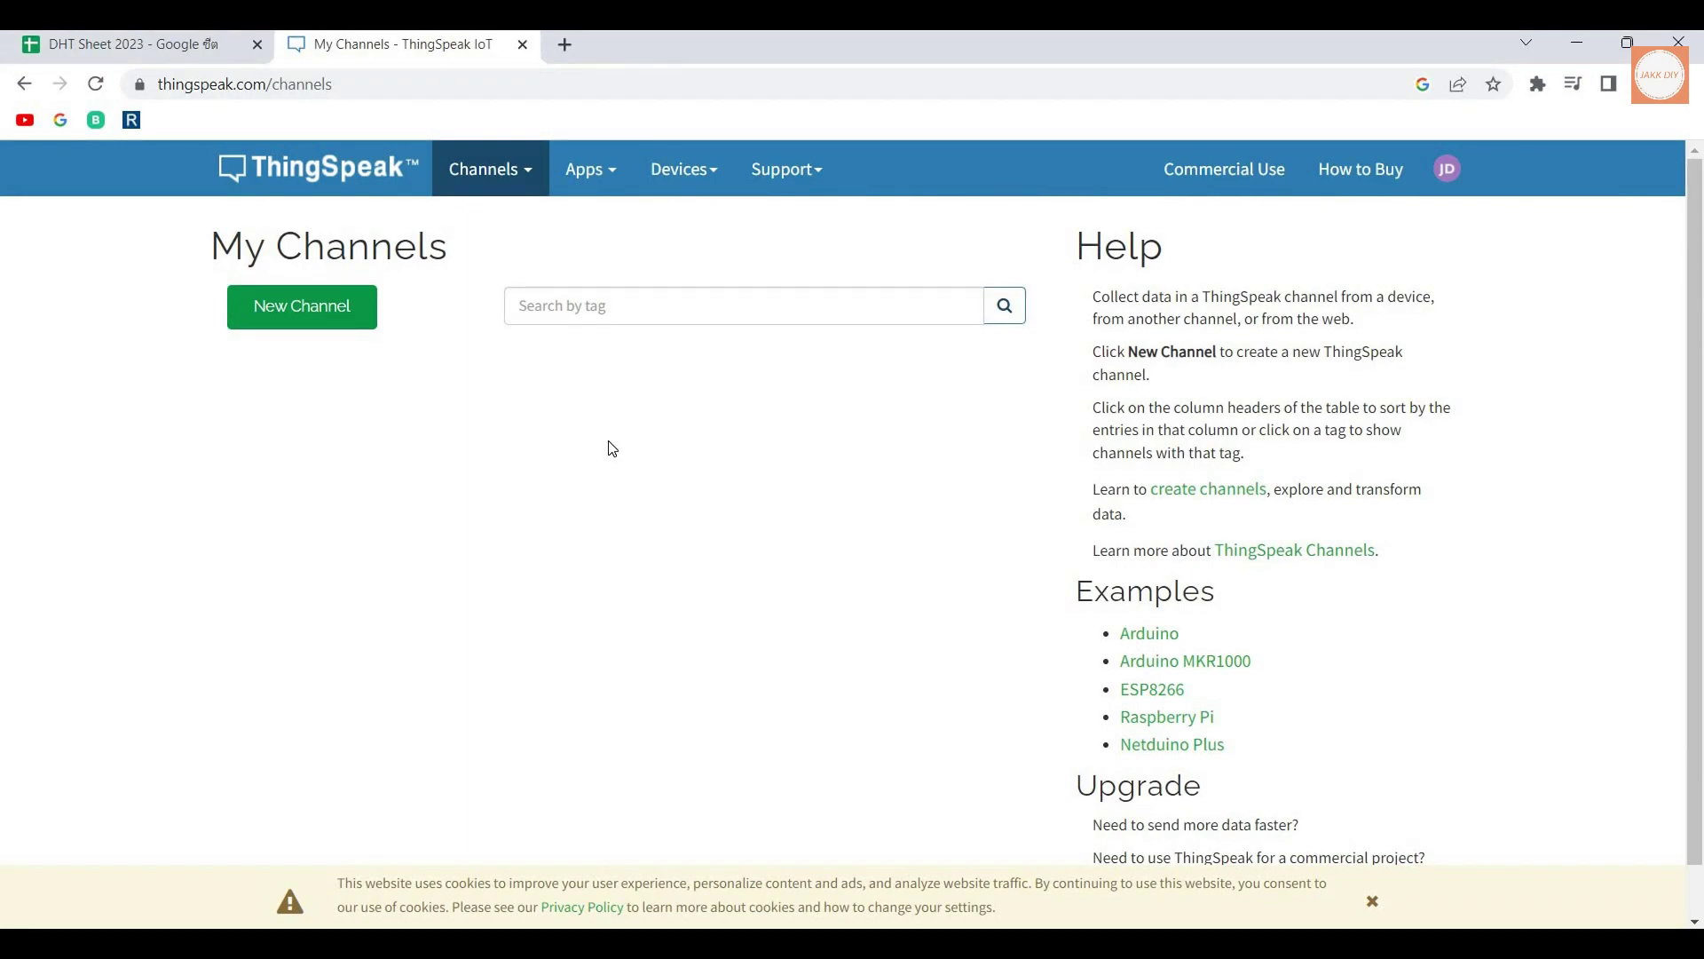
Start a new channel named 'Environment Monitoring' with description 'Temperature & Humidity'
left_click(345, 318)
type("Environment Monitoring")
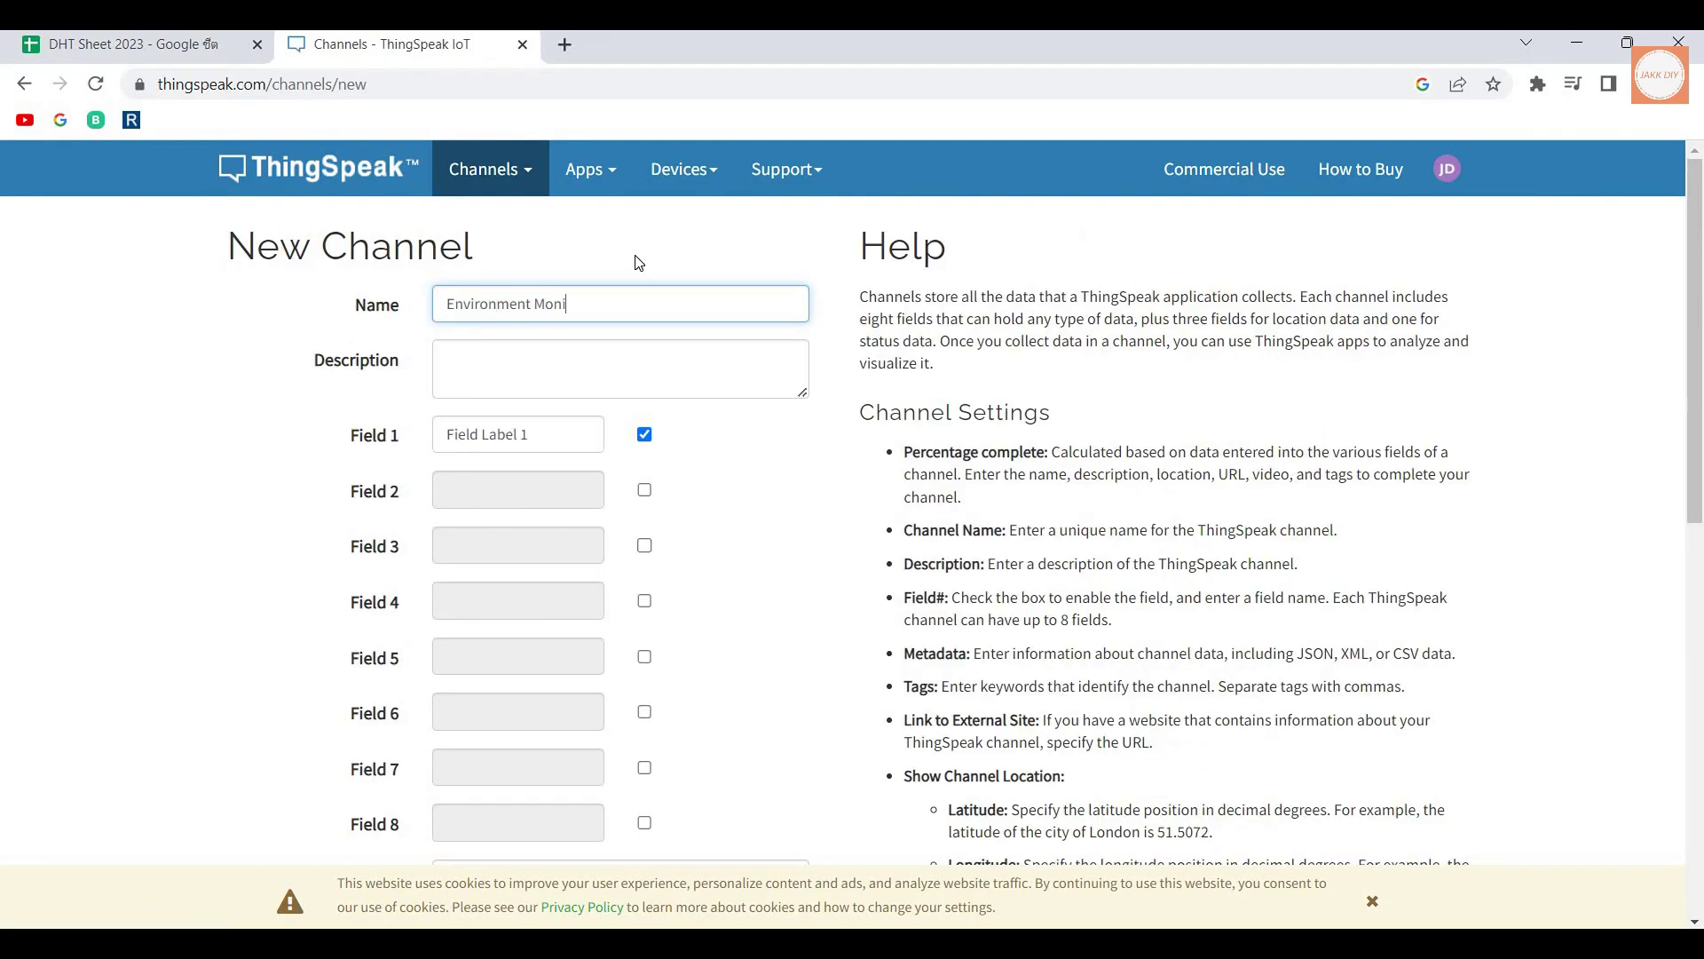
left_click(515, 368)
type("Tempera")
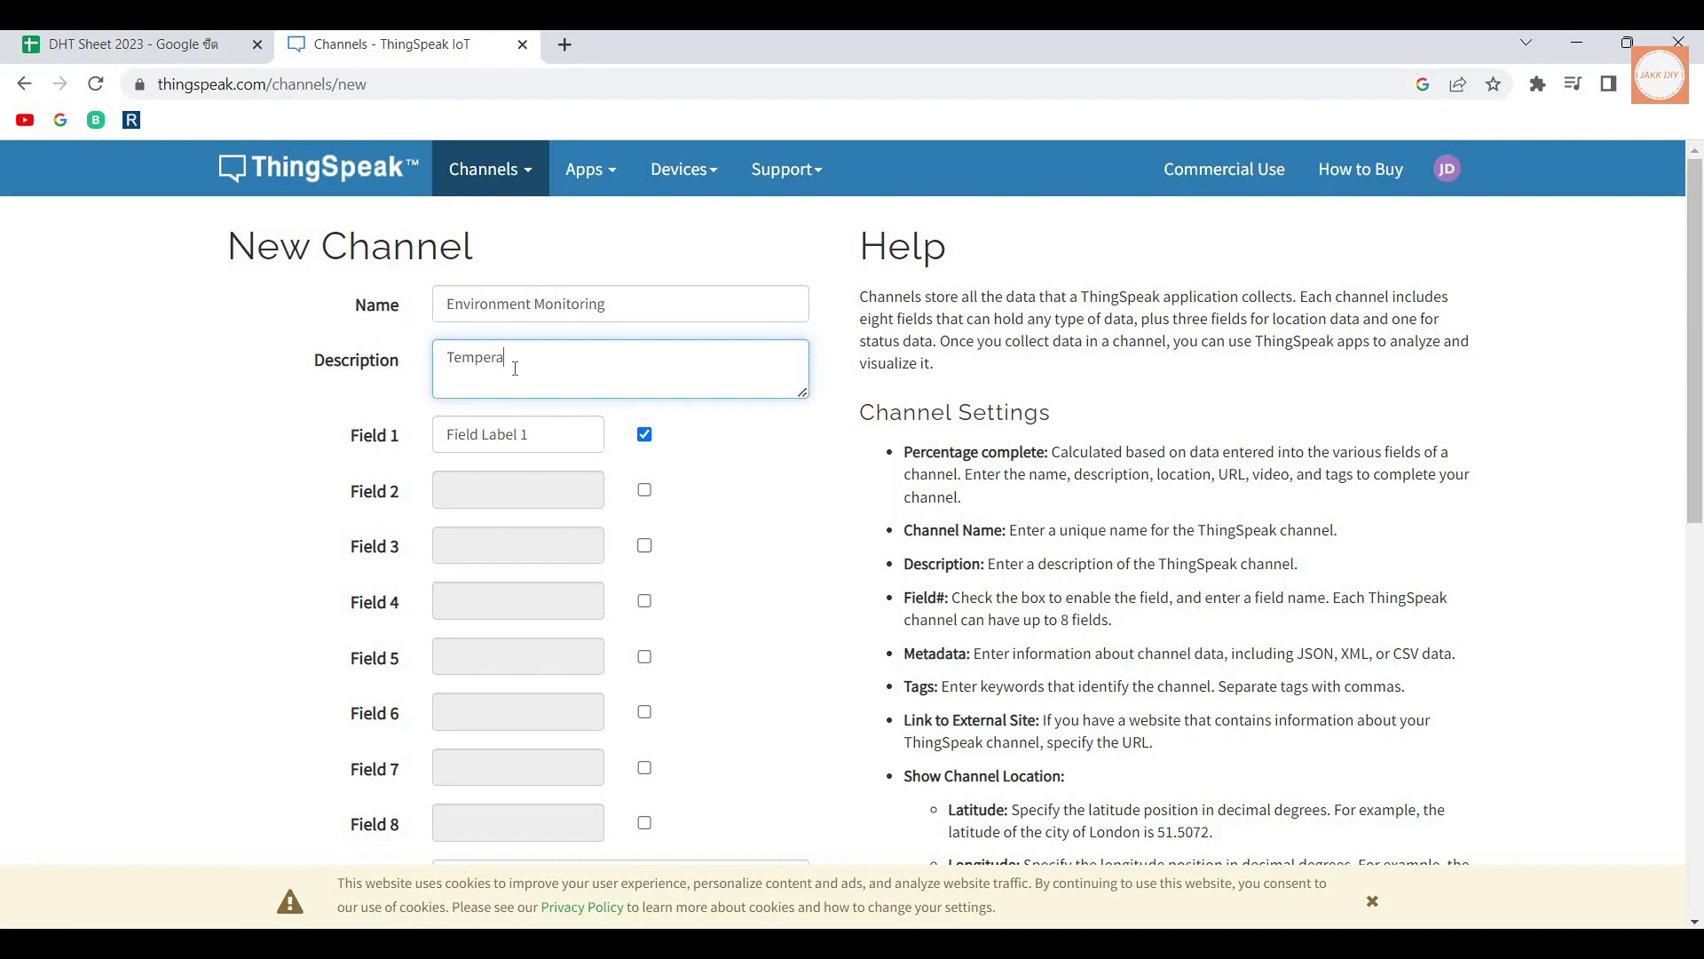
type("ture & Humidity")
Name Field 1 'Temperature', enable Field 2 as 'Humidity', and save the channel
left_click(404, 450)
type("Temperature")
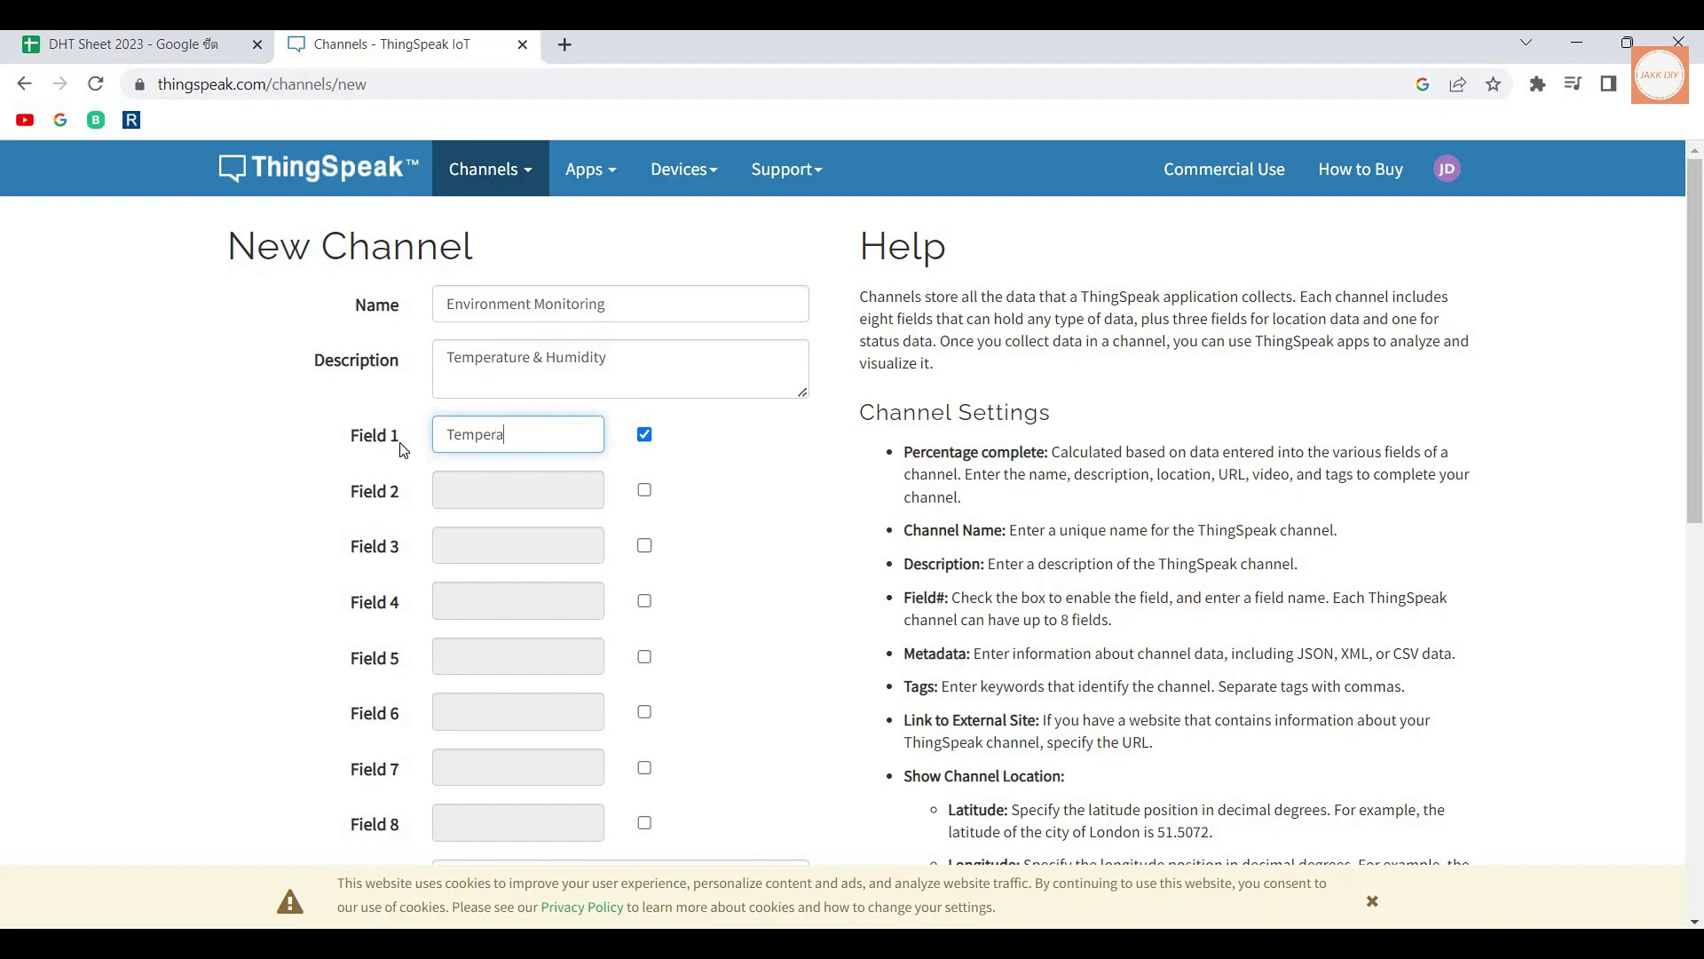
left_click(642, 491)
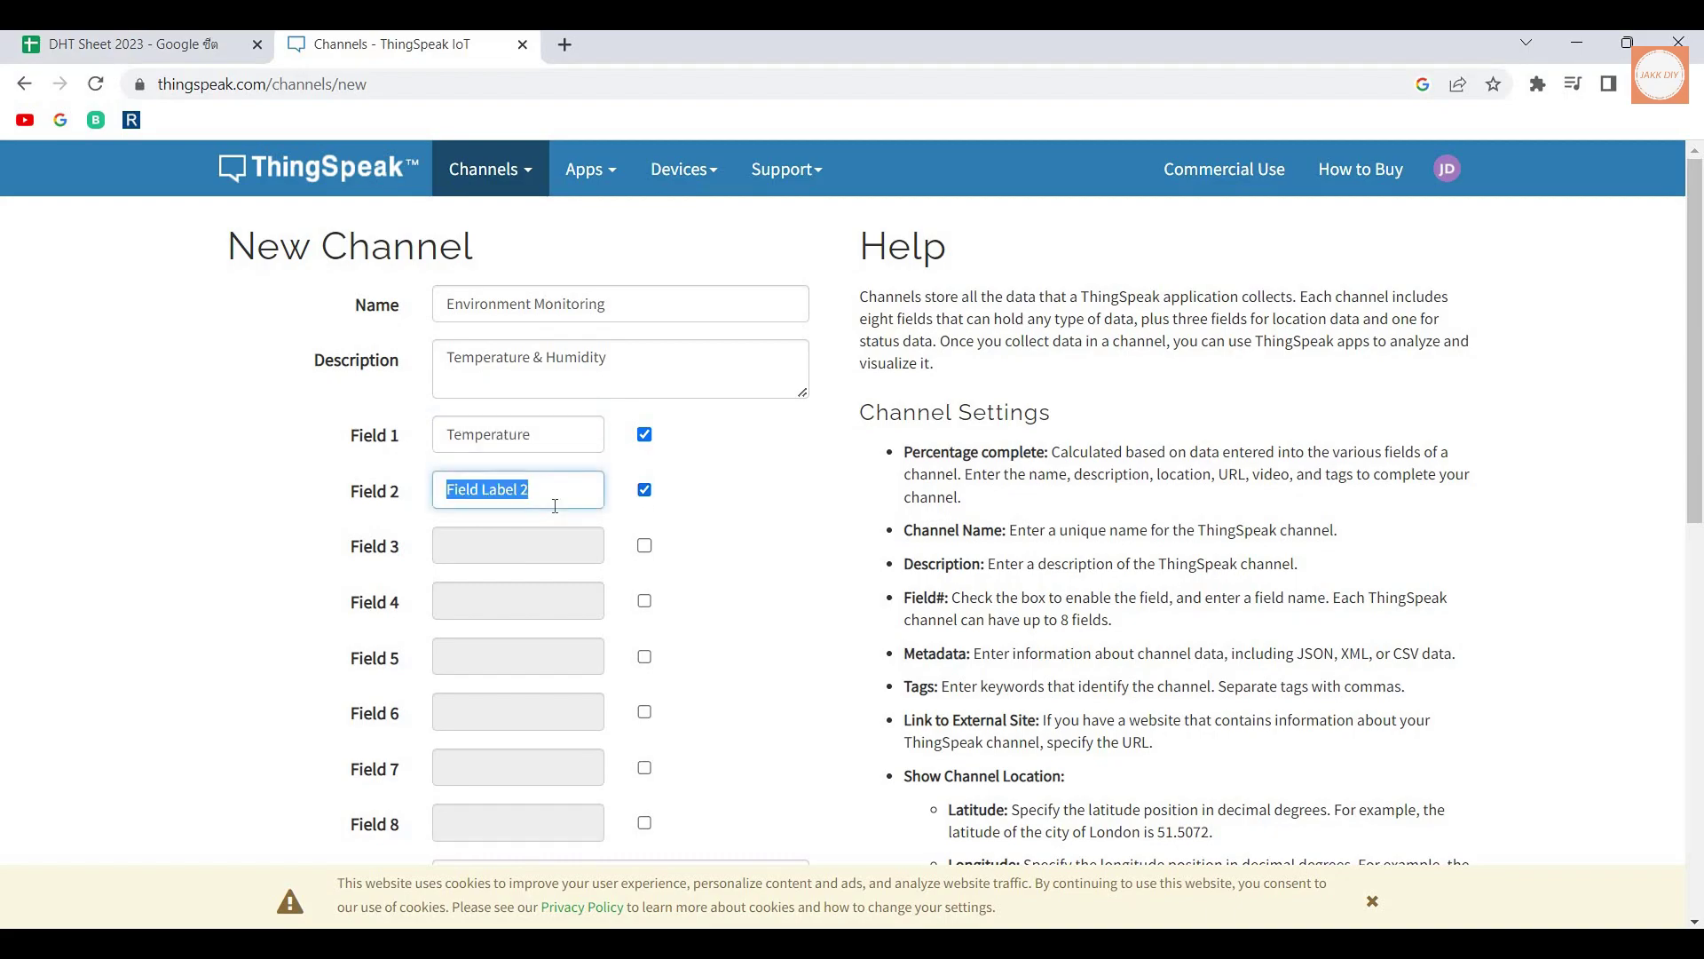
type("Humidity")
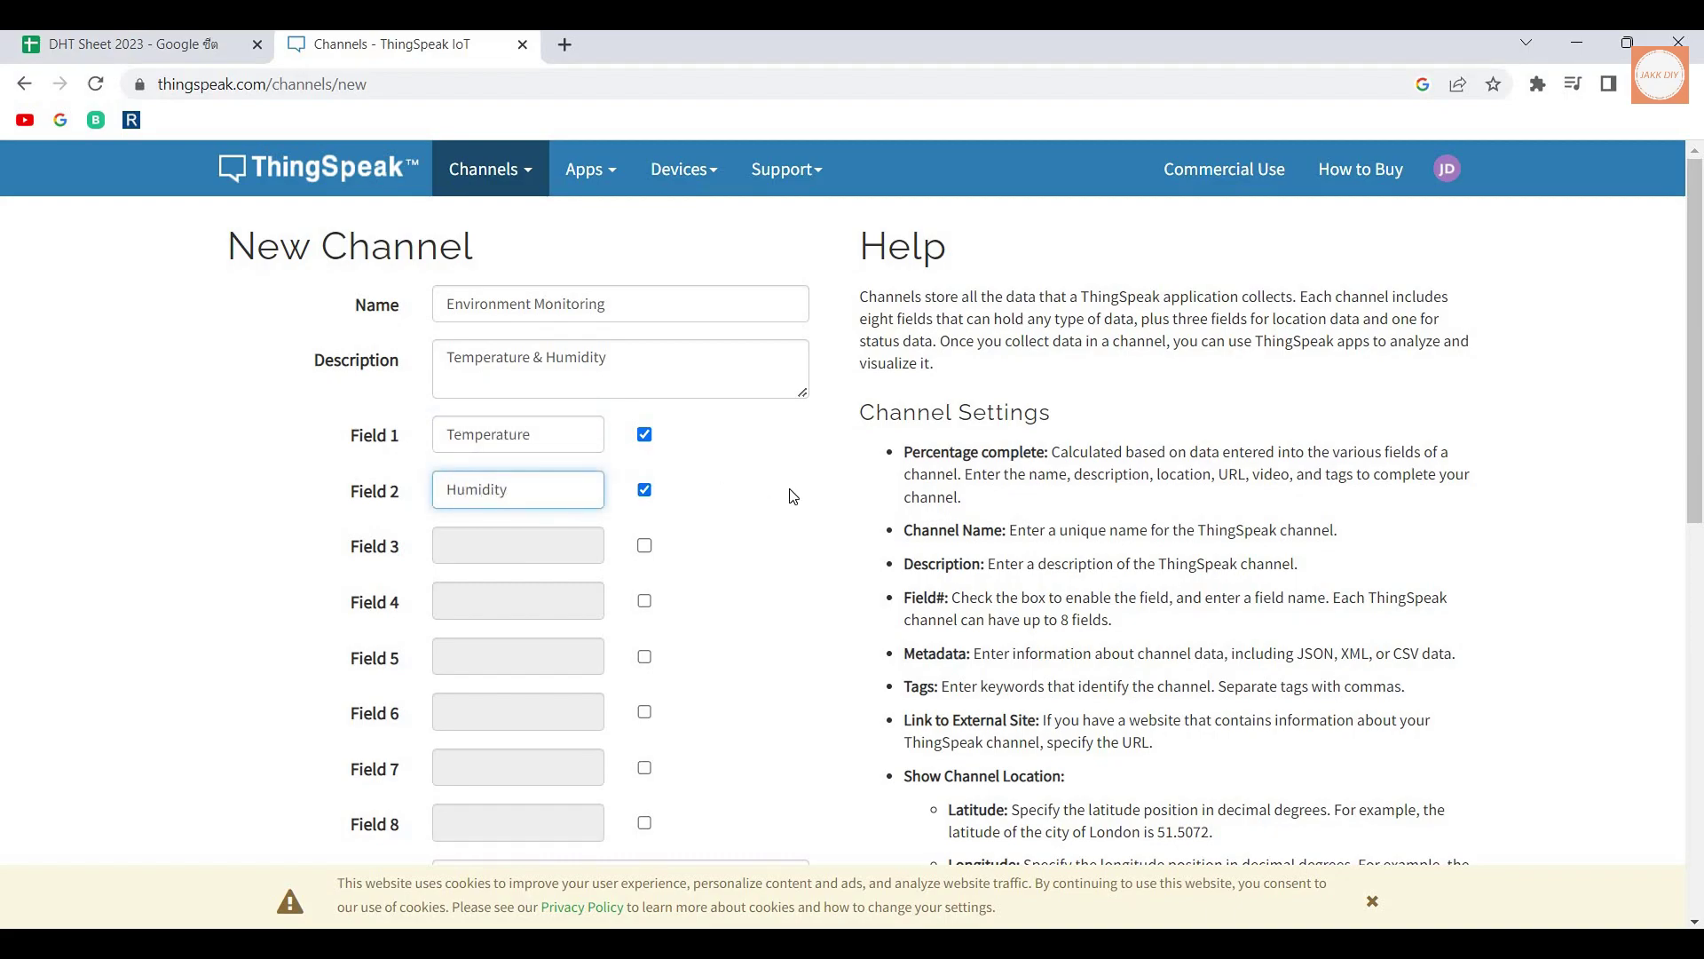
scroll(767, 555, "down", 2)
scroll(767, 555, "down", 7)
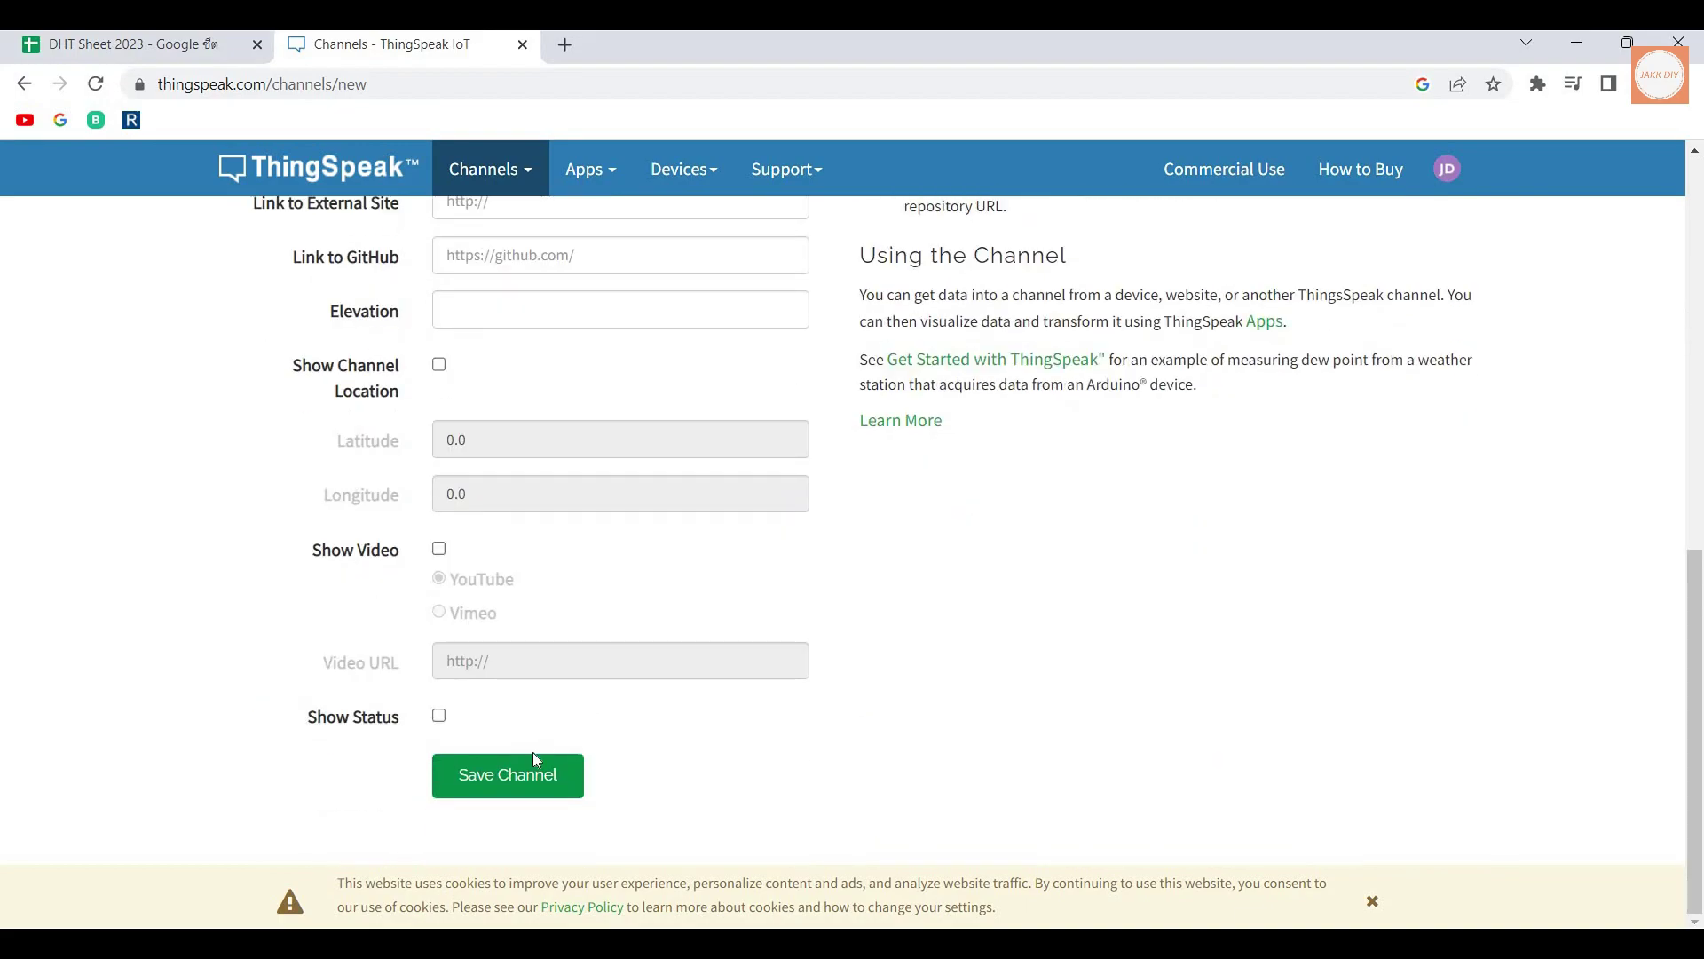
left_click(527, 787)
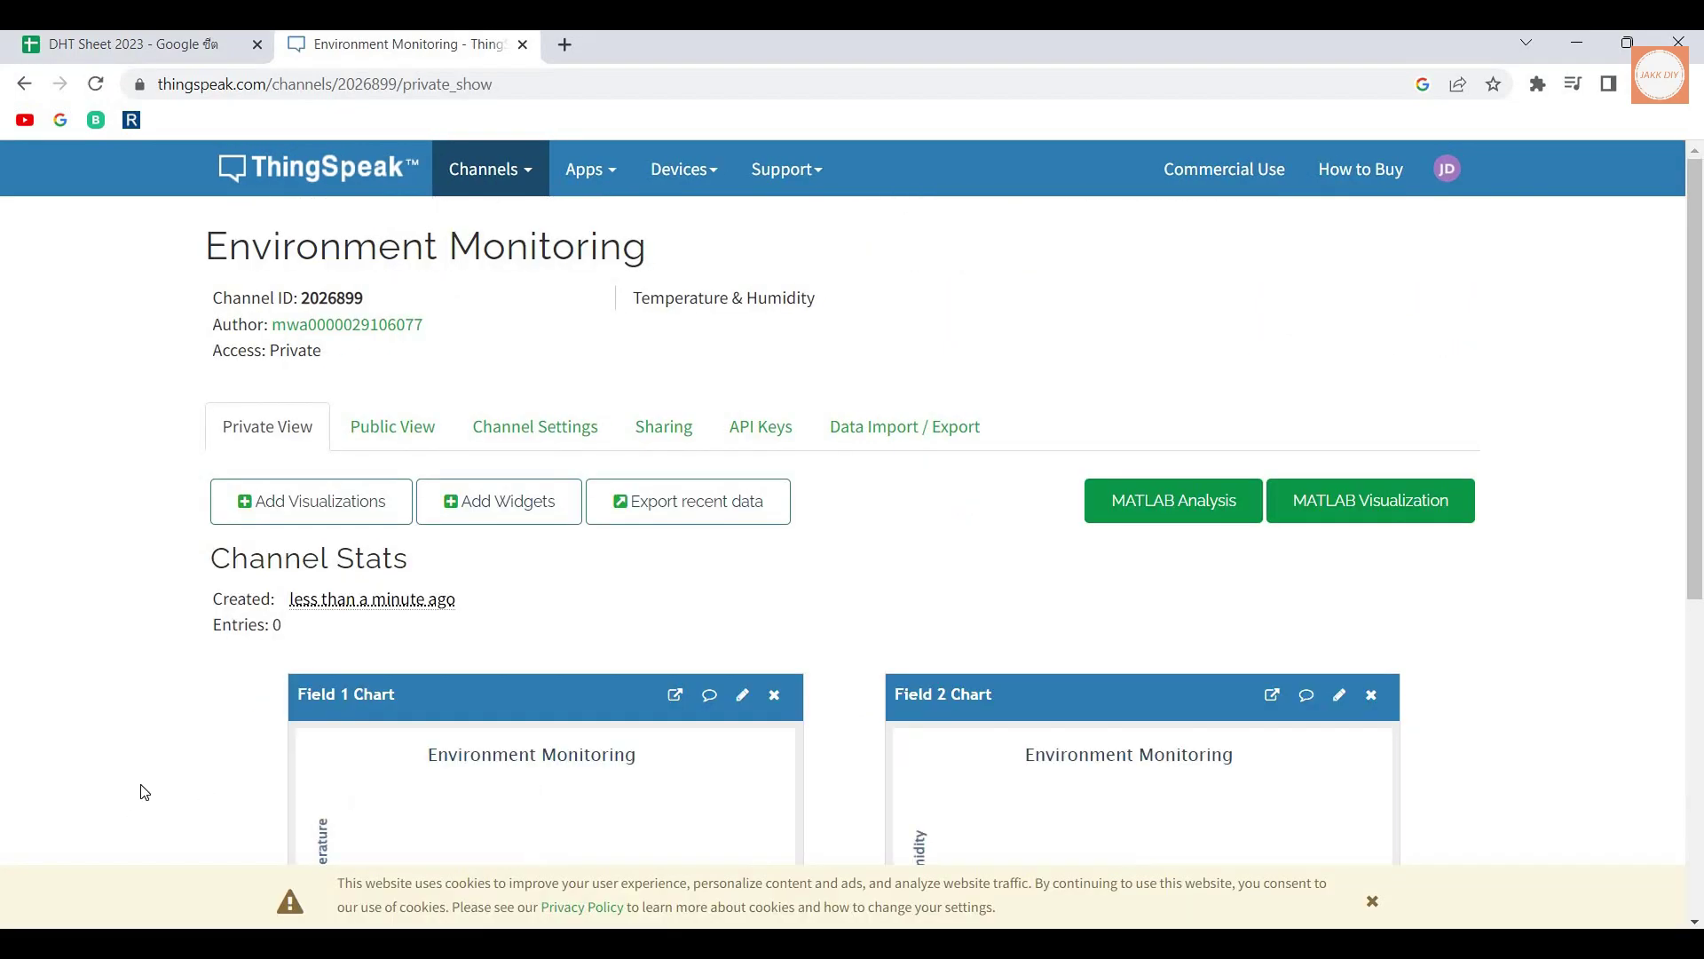
Scroll the channel's Private View to check the empty Field 1 and Field 2 charts
scroll(168, 761, "down", 1)
scroll(169, 759, "down", 1)
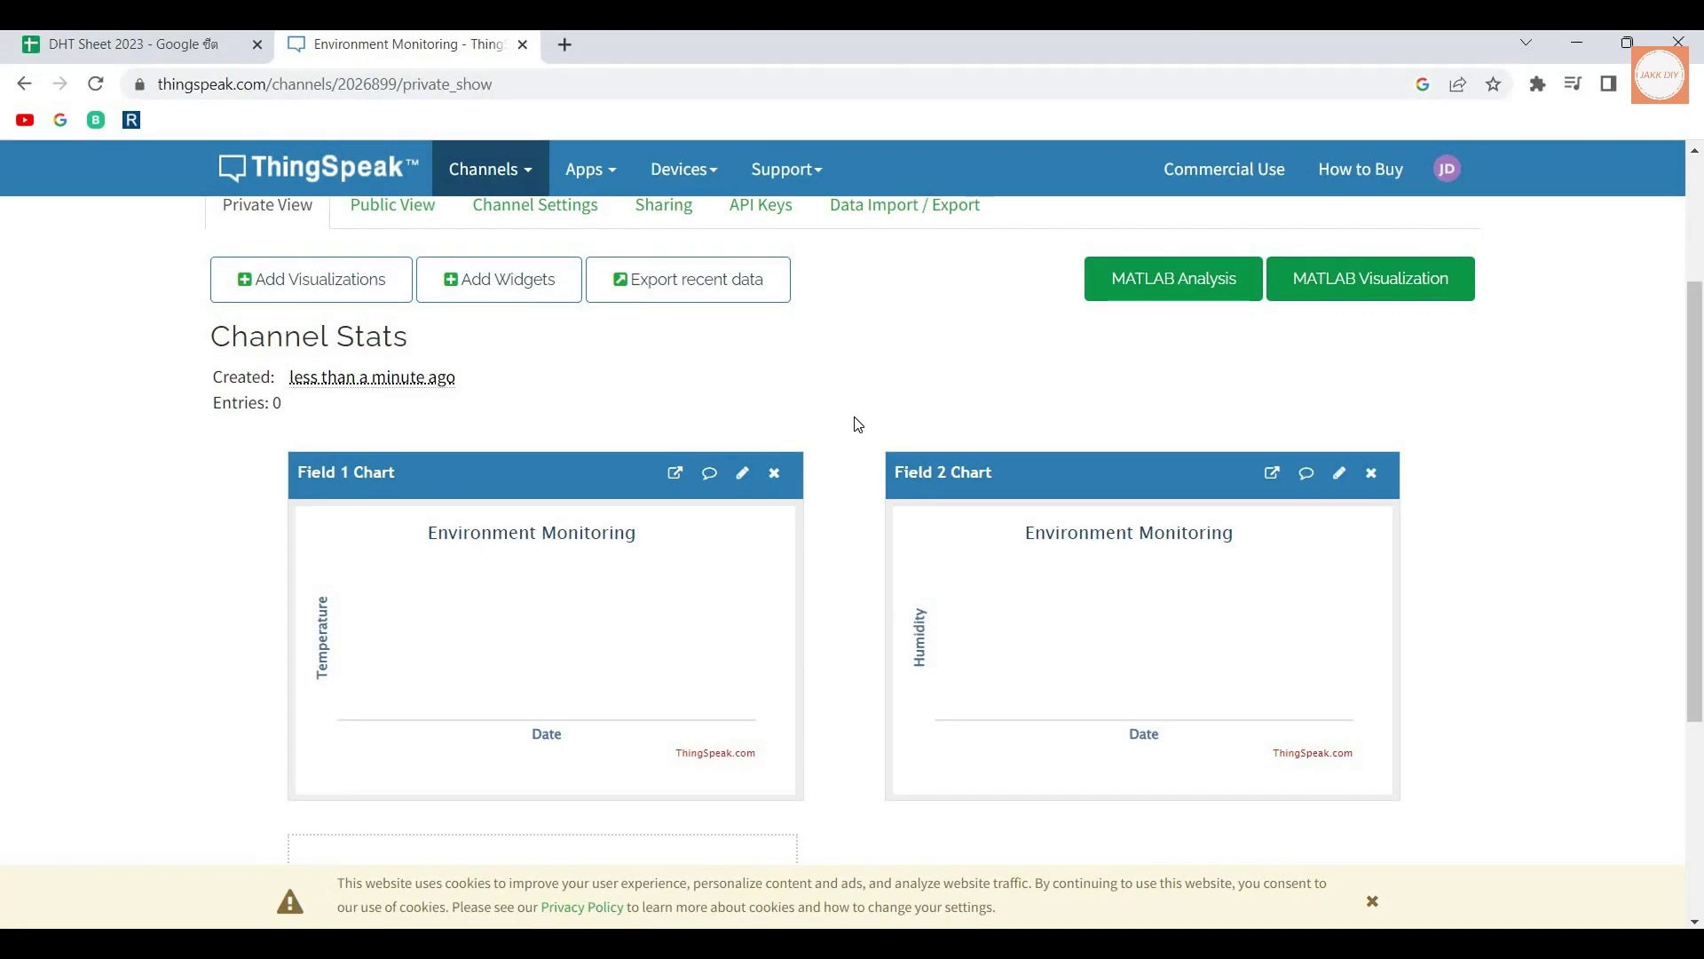
scroll(857, 424, "down", 4)
scroll(860, 424, "up", 6)
scroll(859, 424, "down", 3)
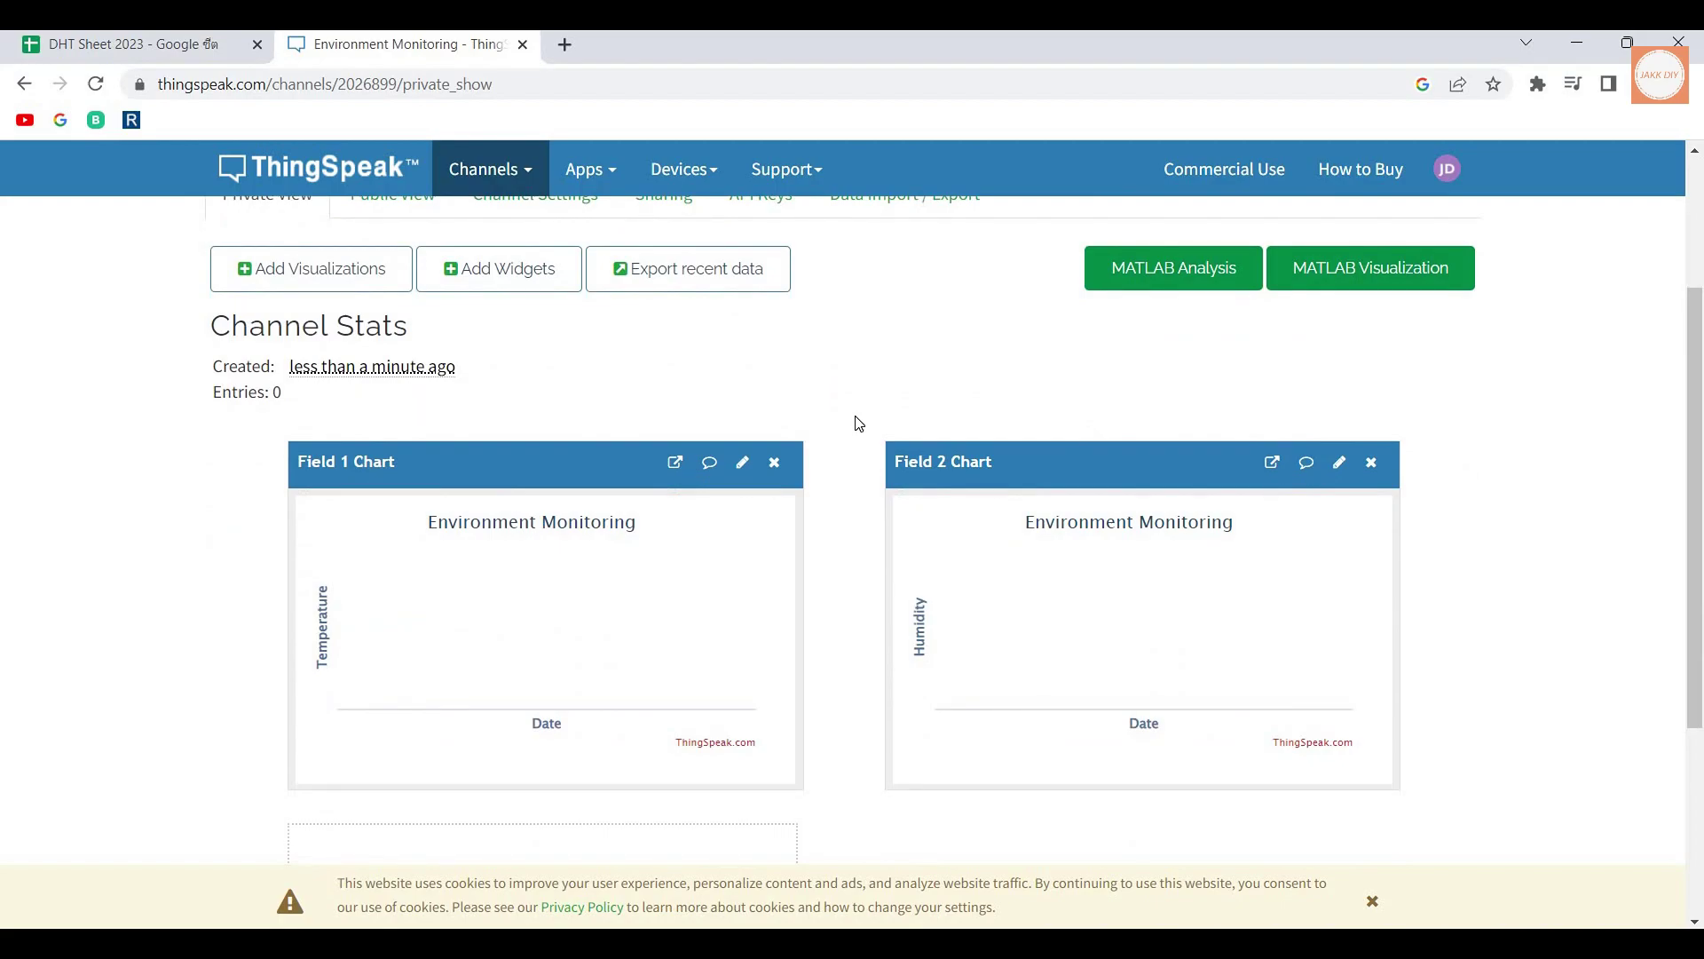
scroll(878, 515, "up", 1)
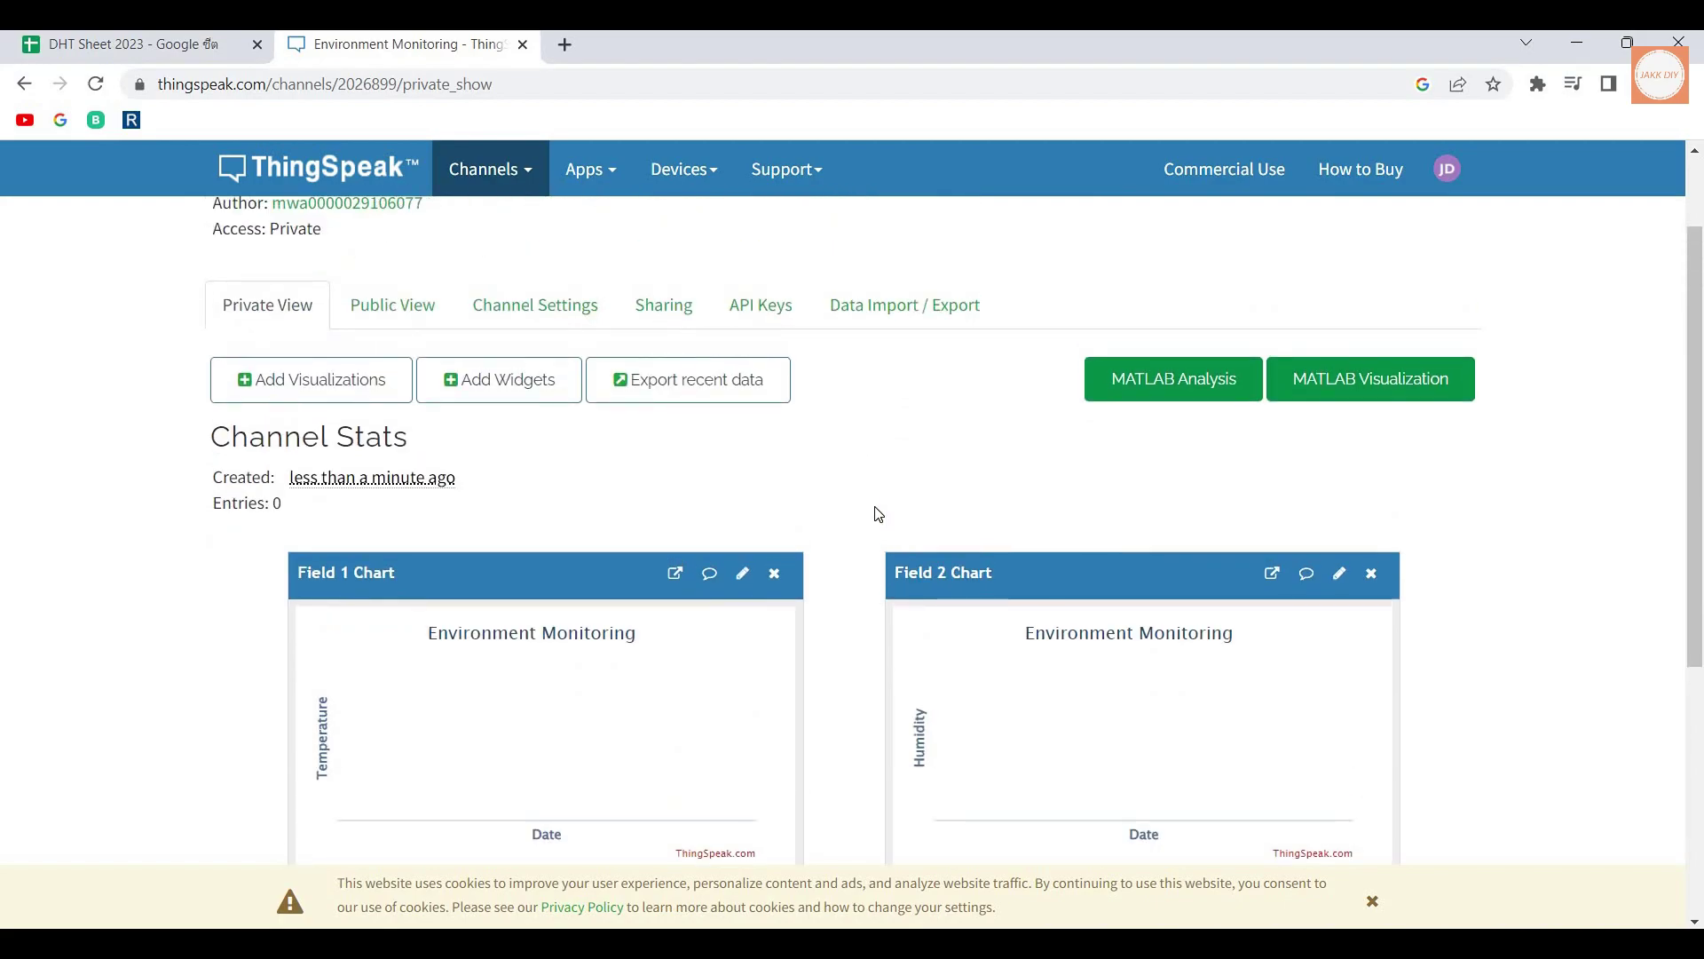
scroll(878, 515, "up", 1)
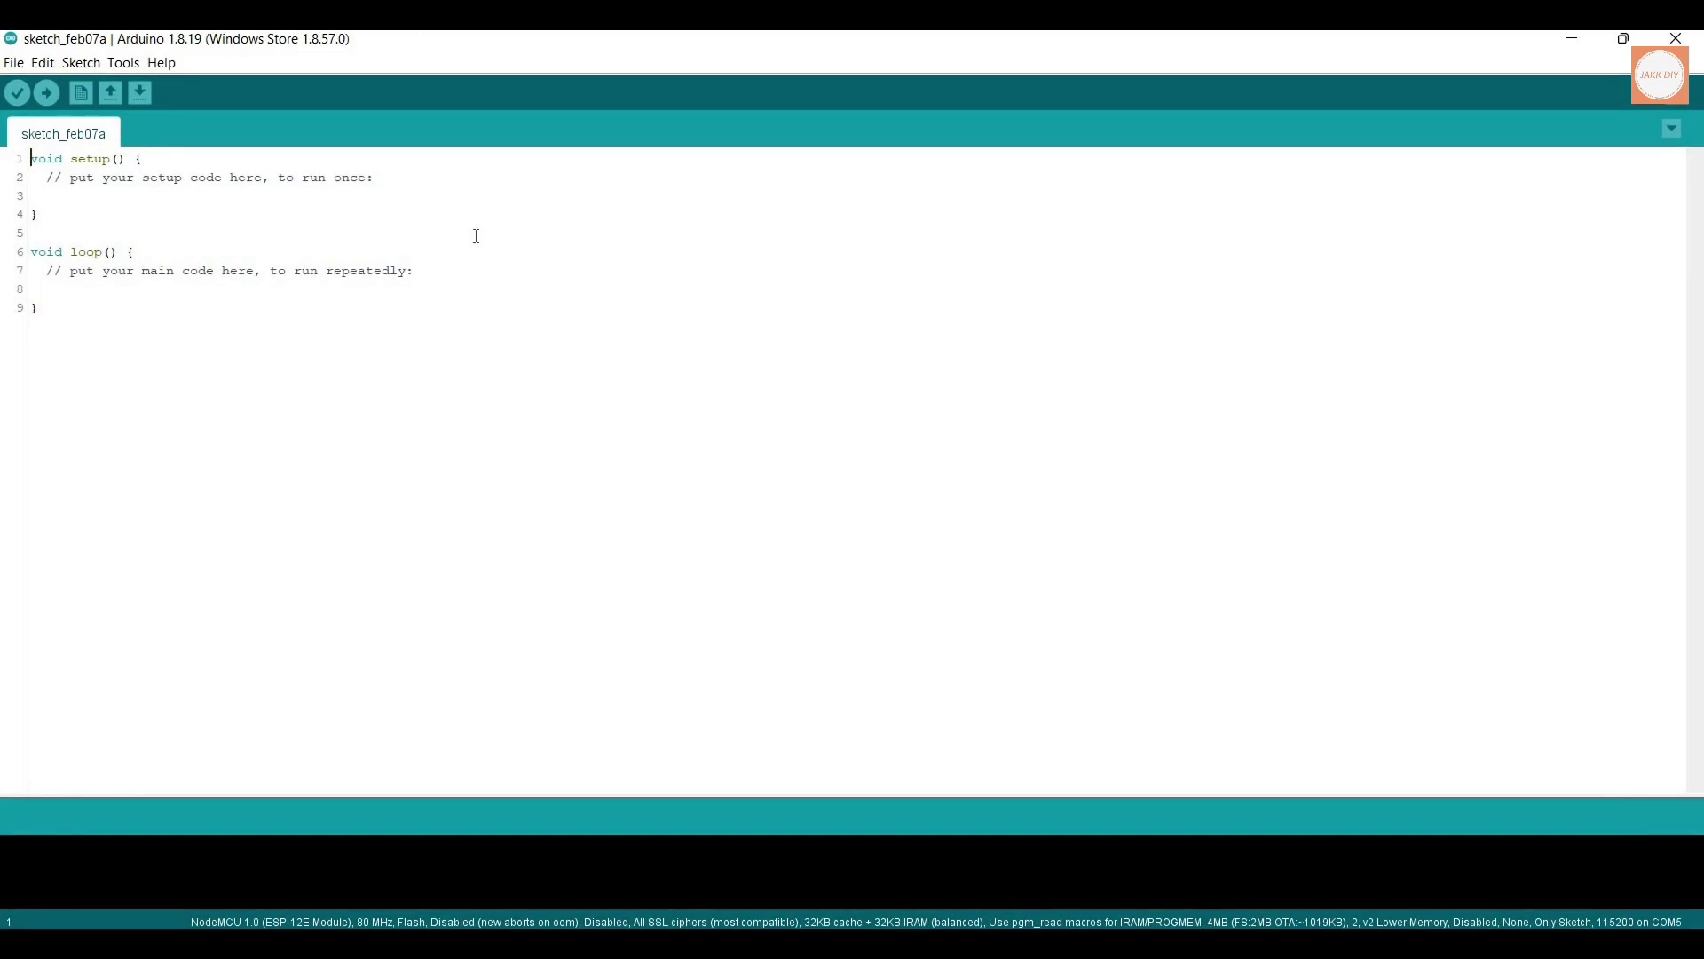
Search the Library Manager for 'thingspeak' and install the MathWorks ThingSpeak library 2.0.1
left_click(78, 64)
mouse_move(293, 203)
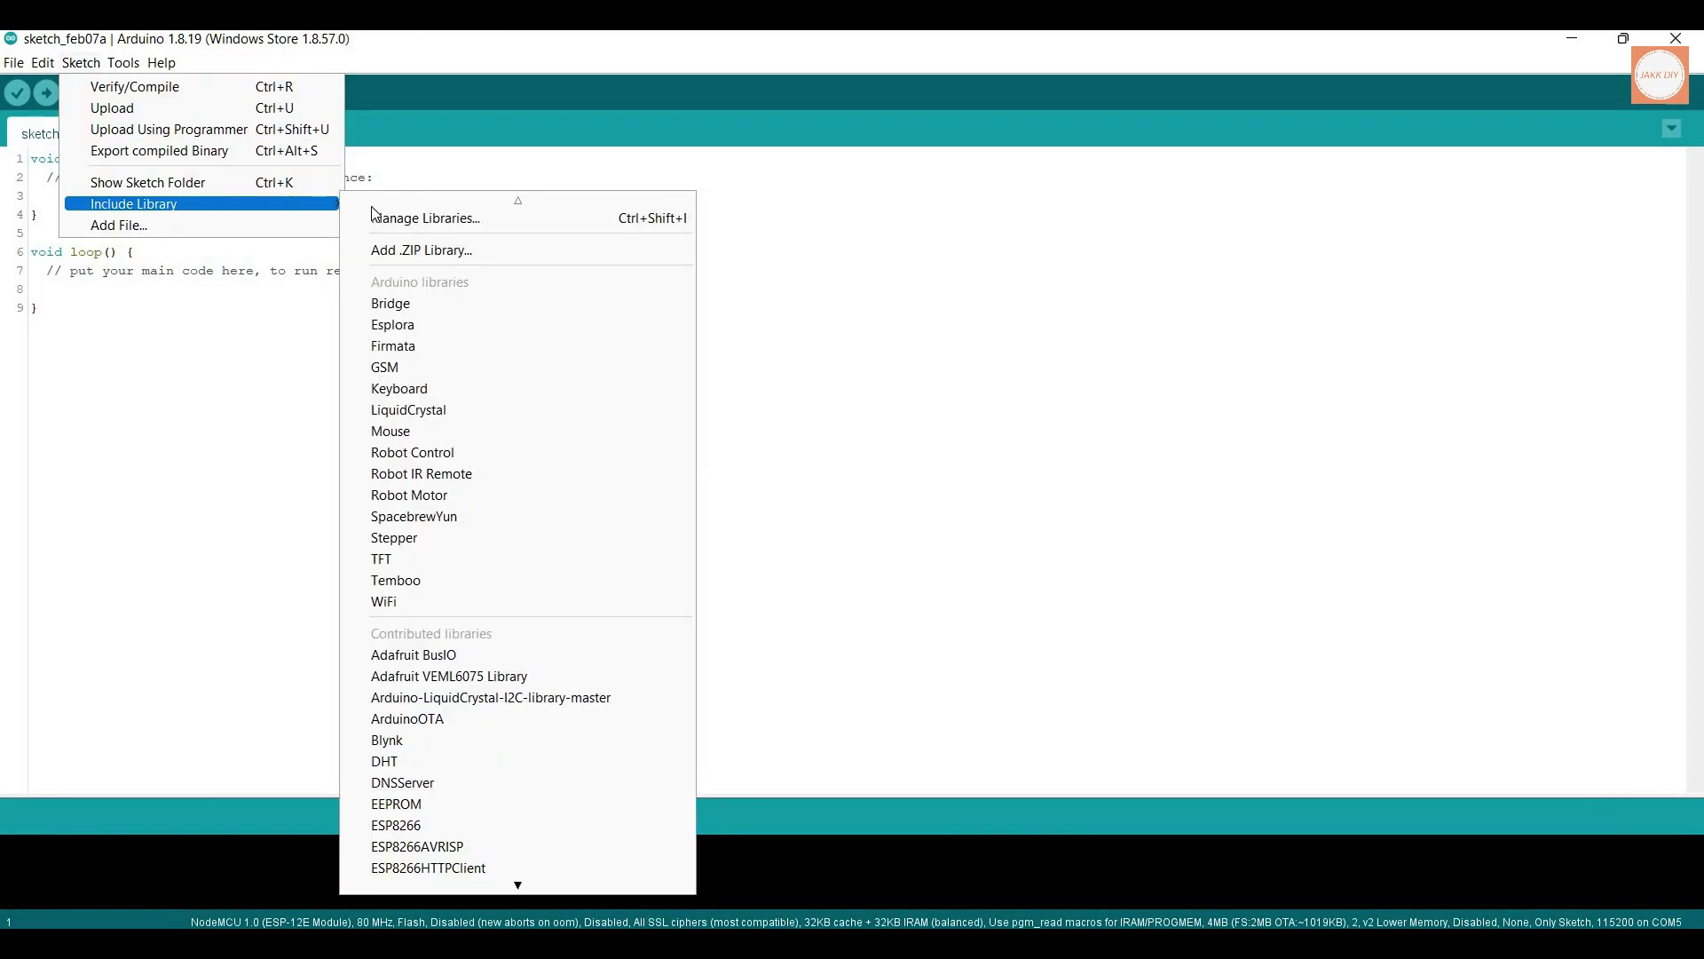
left_click(399, 217)
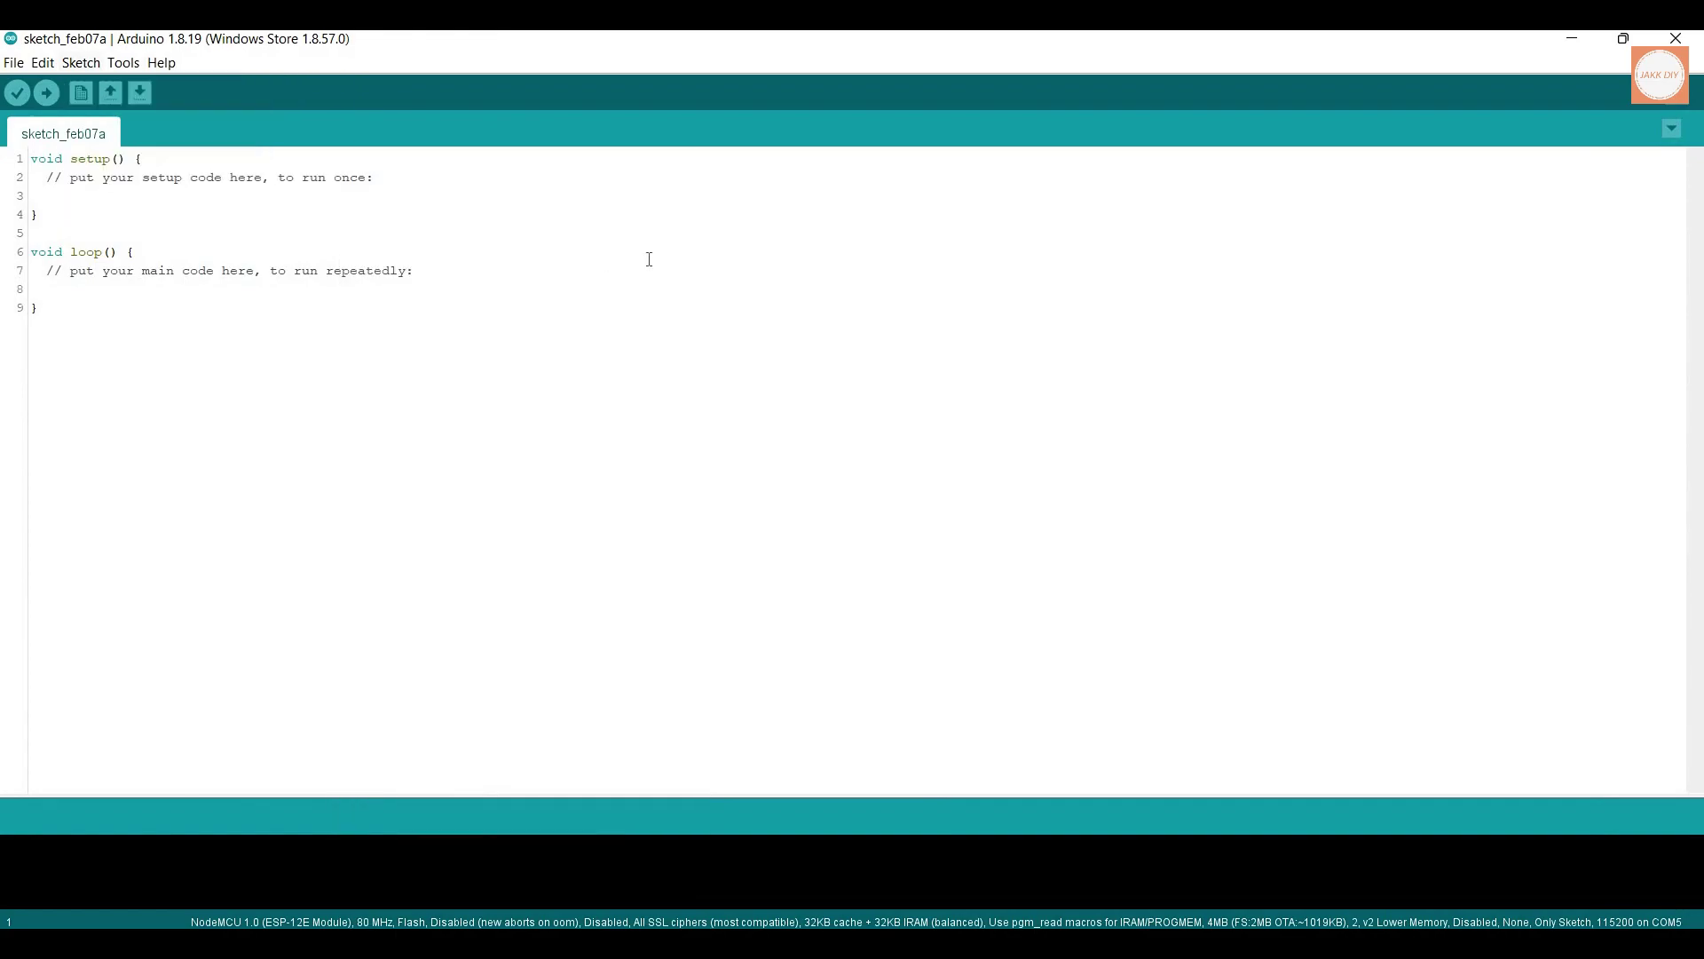
type("thingspeak")
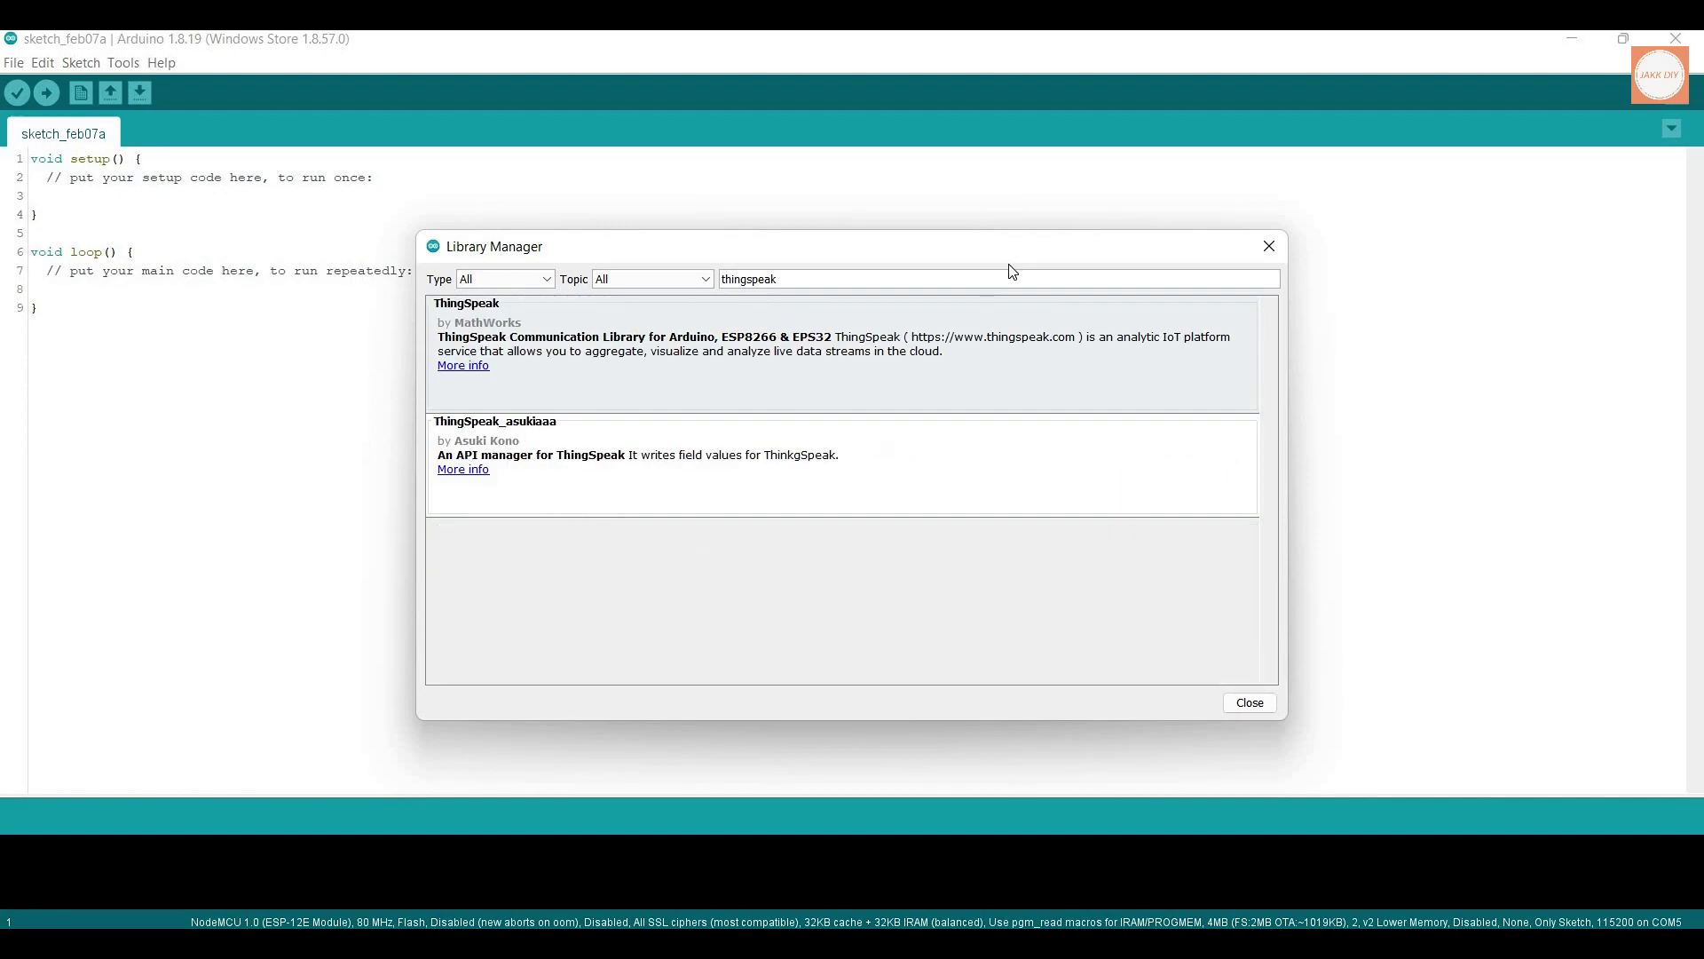
mouse_move(846, 340)
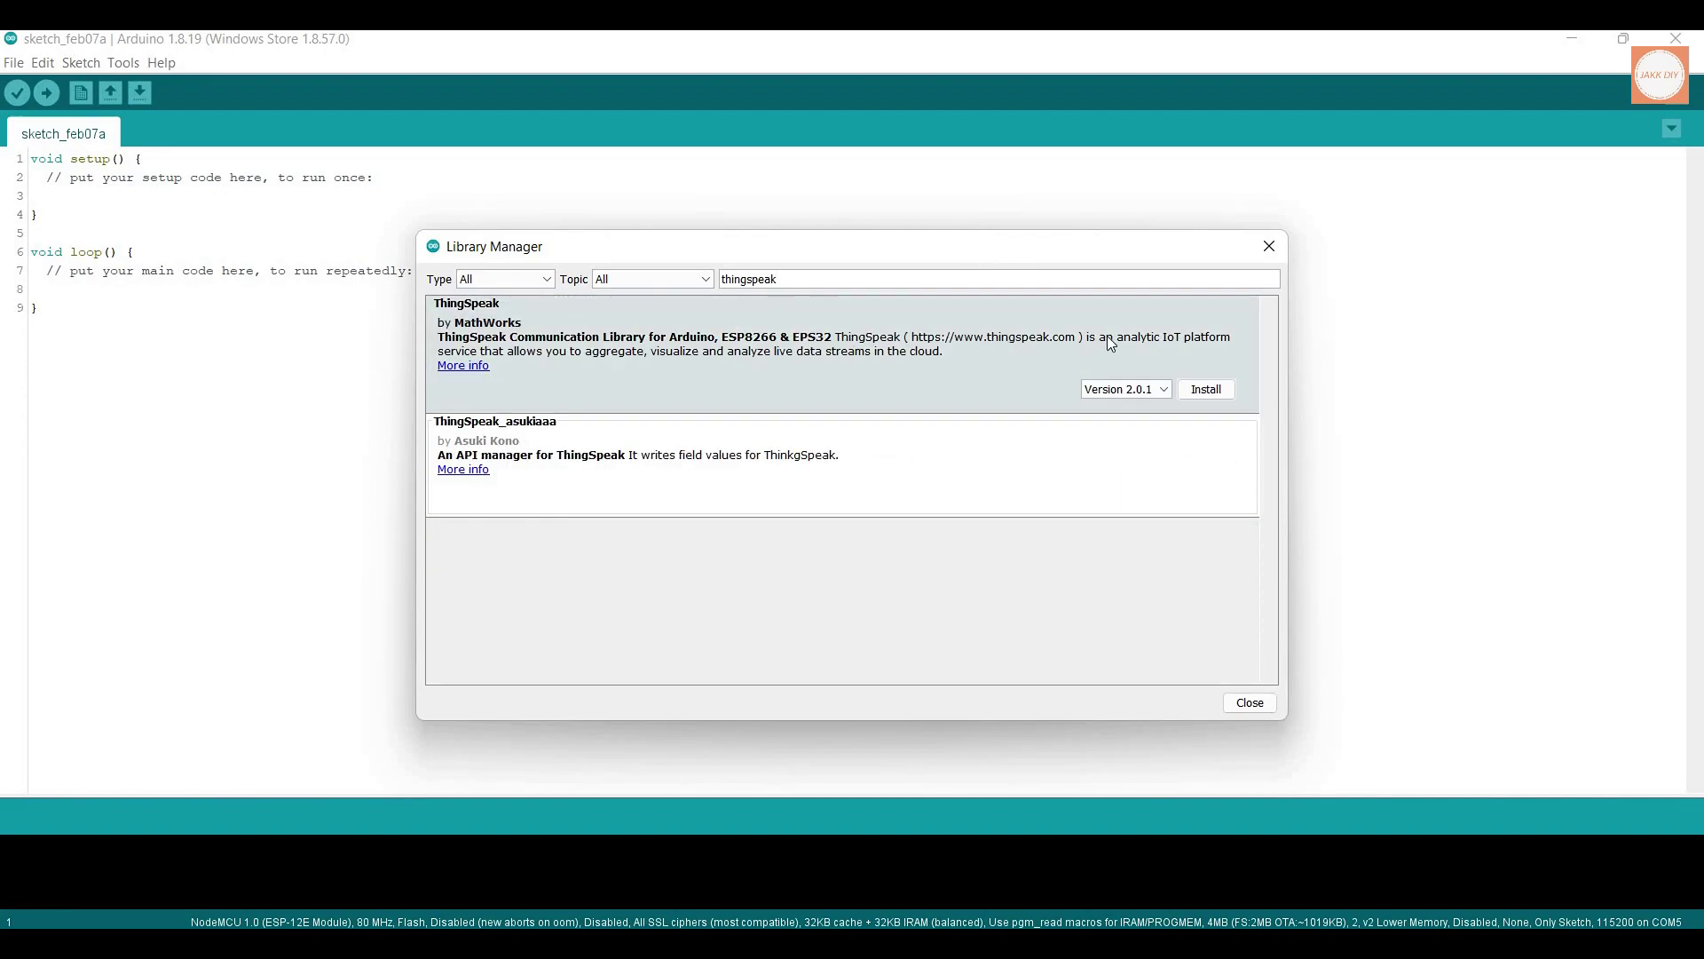
left_click(1207, 392)
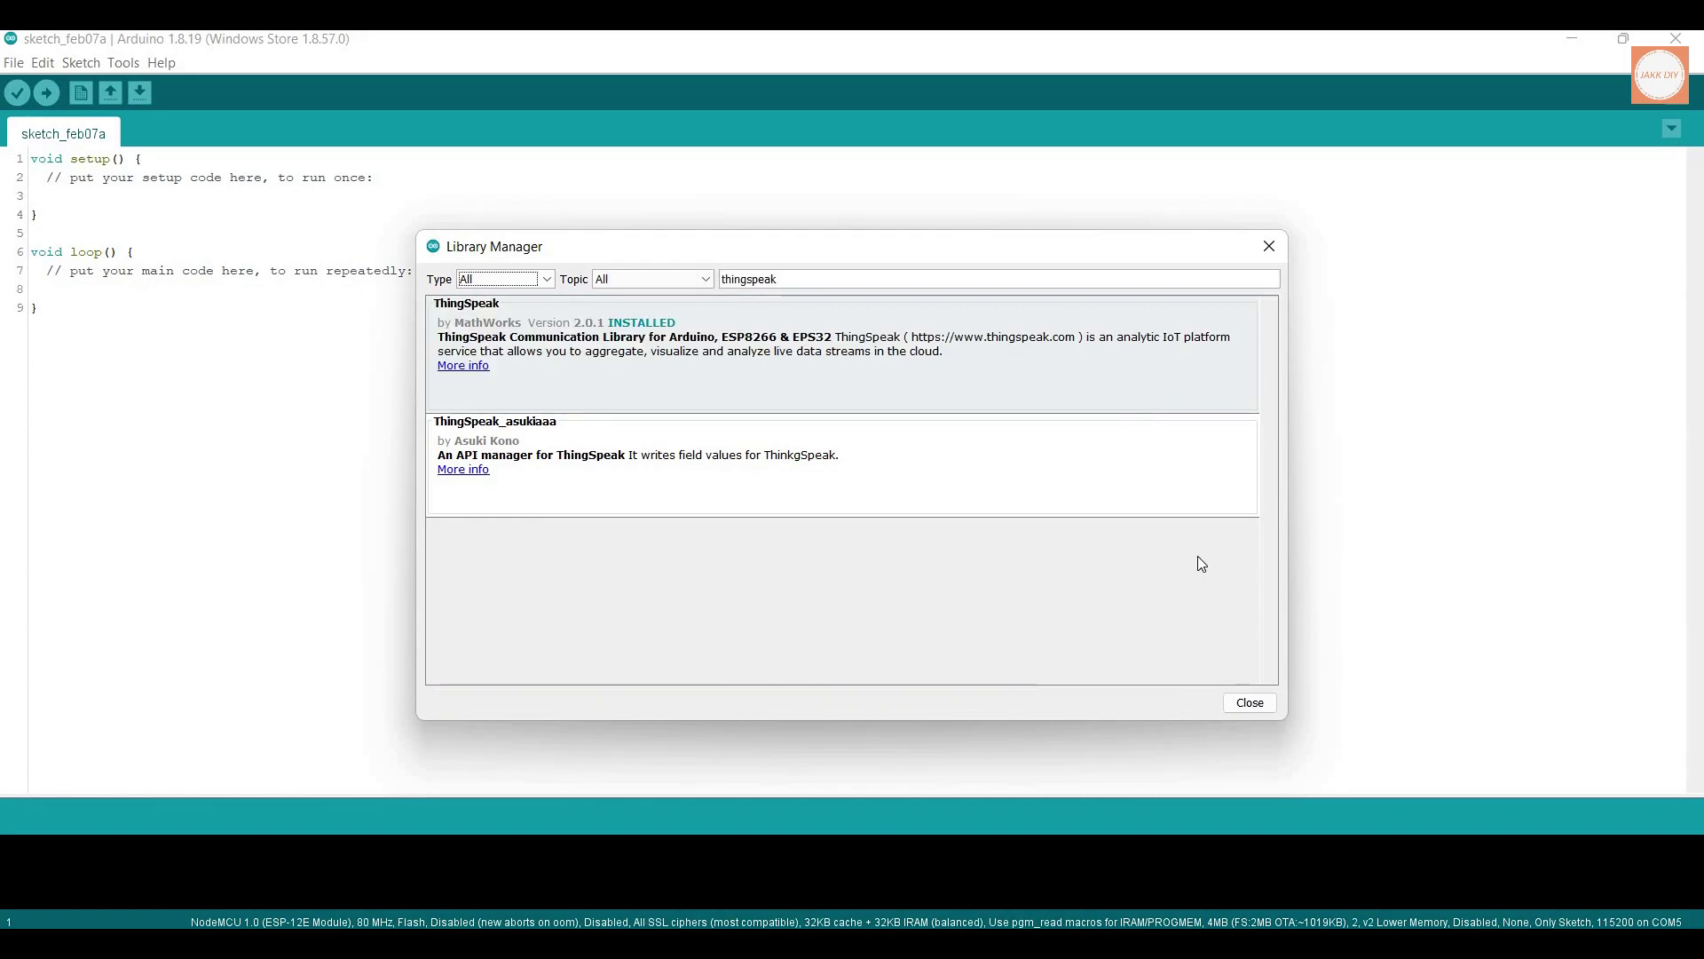
left_click(1251, 702)
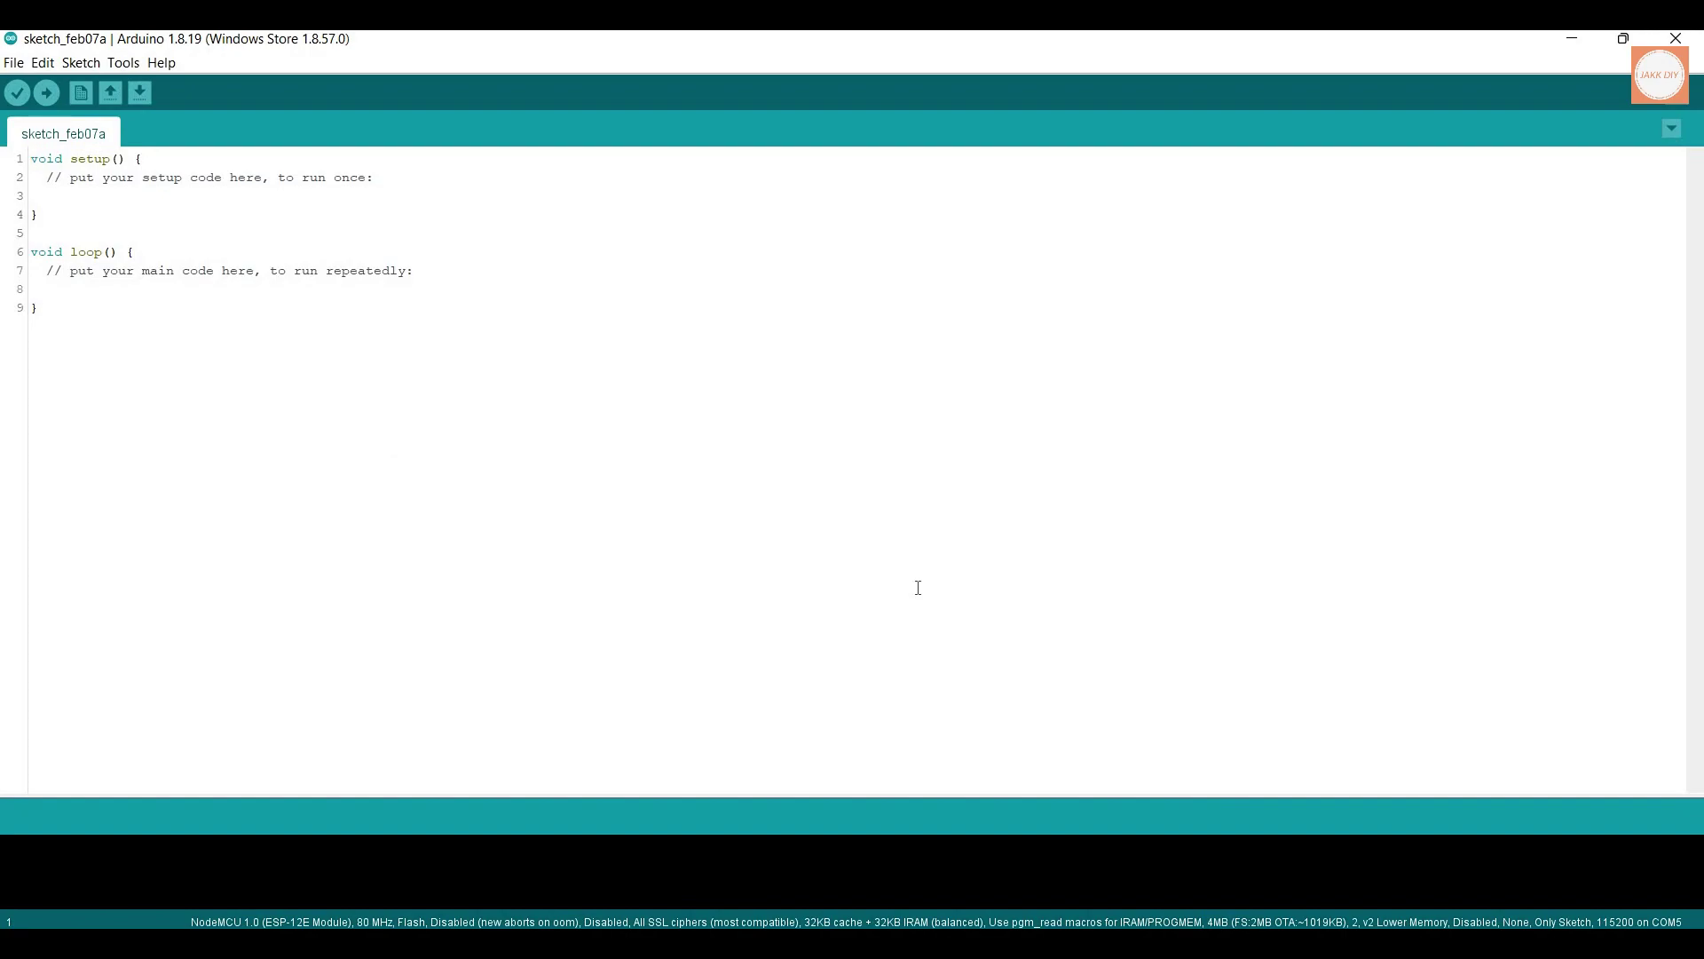
Create a new sketch and try Add .ZIP Library, cancelling the DHT.zip file chooser
key("ctrl+n")
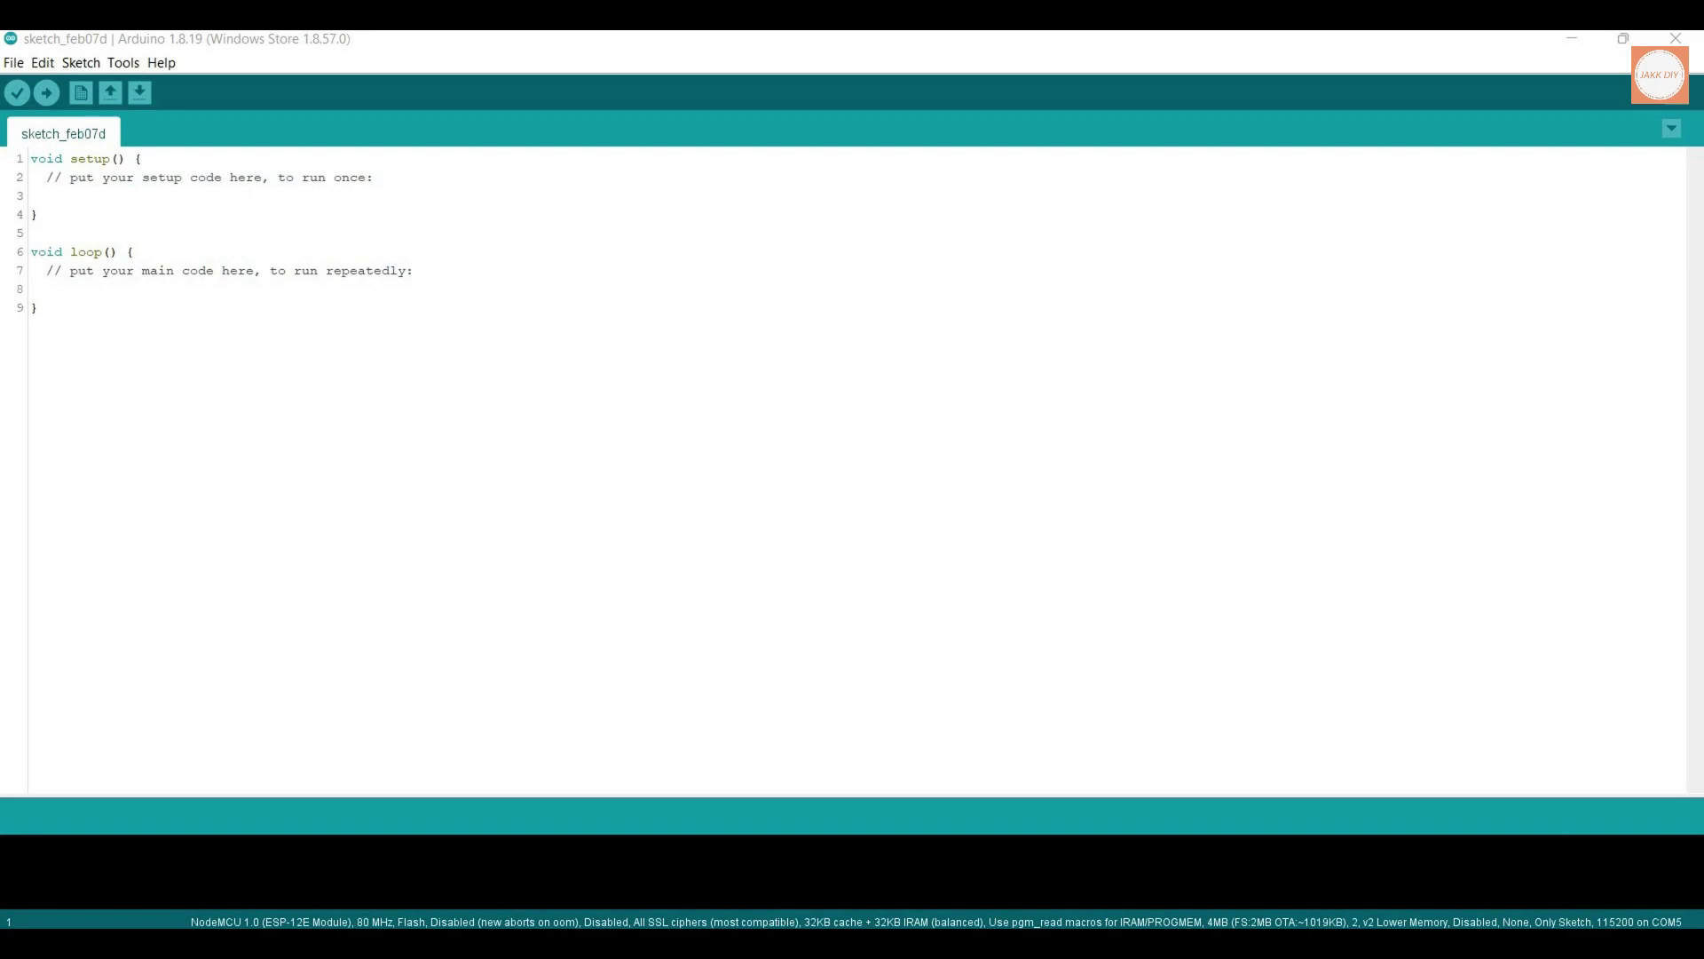
left_click(80, 63)
mouse_move(247, 205)
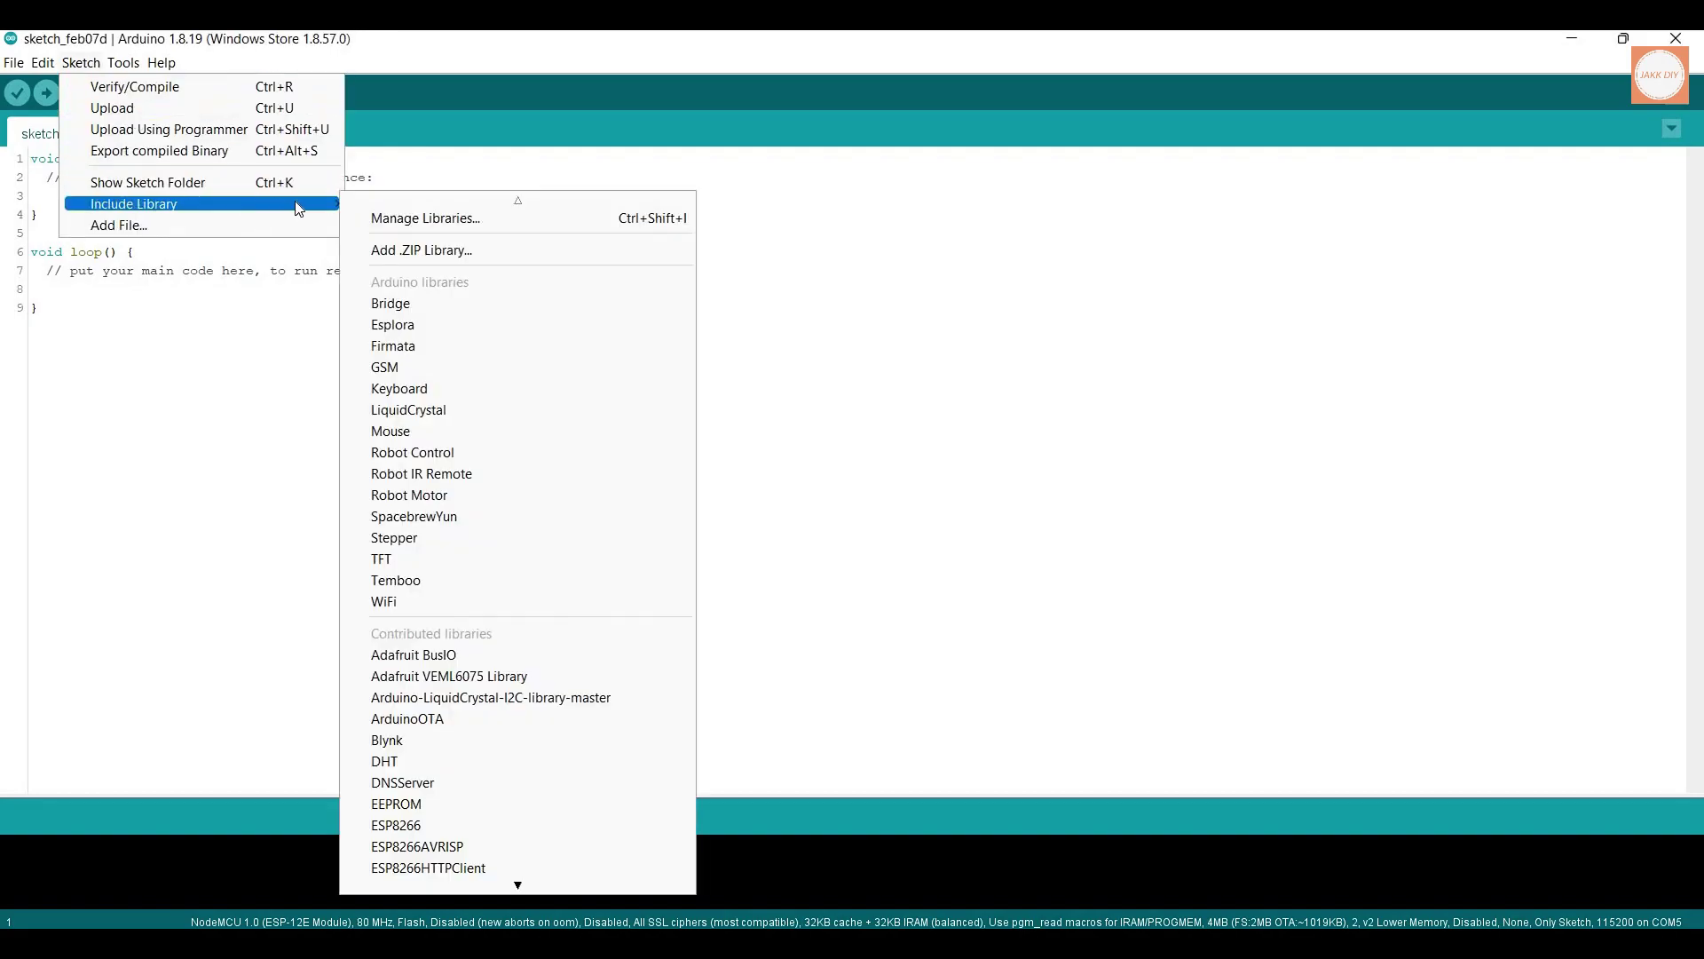
left_click(506, 251)
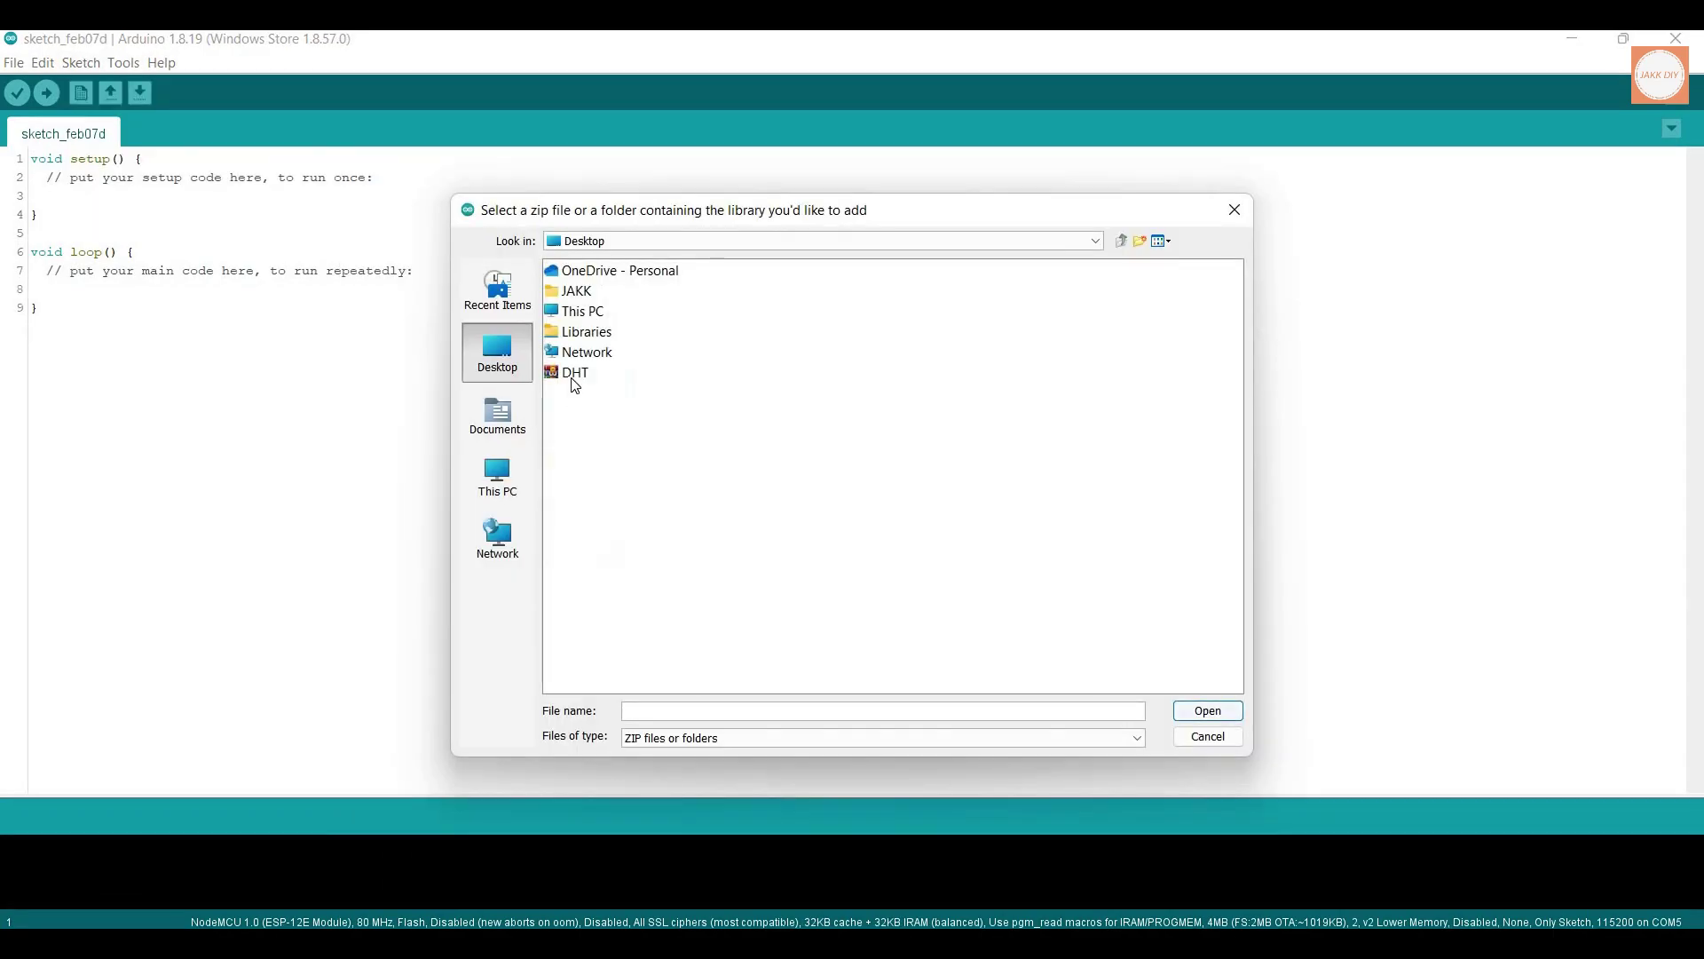
left_click(575, 374)
left_click_drag(613, 721, 971, 710)
key("Tab")
key("Return")
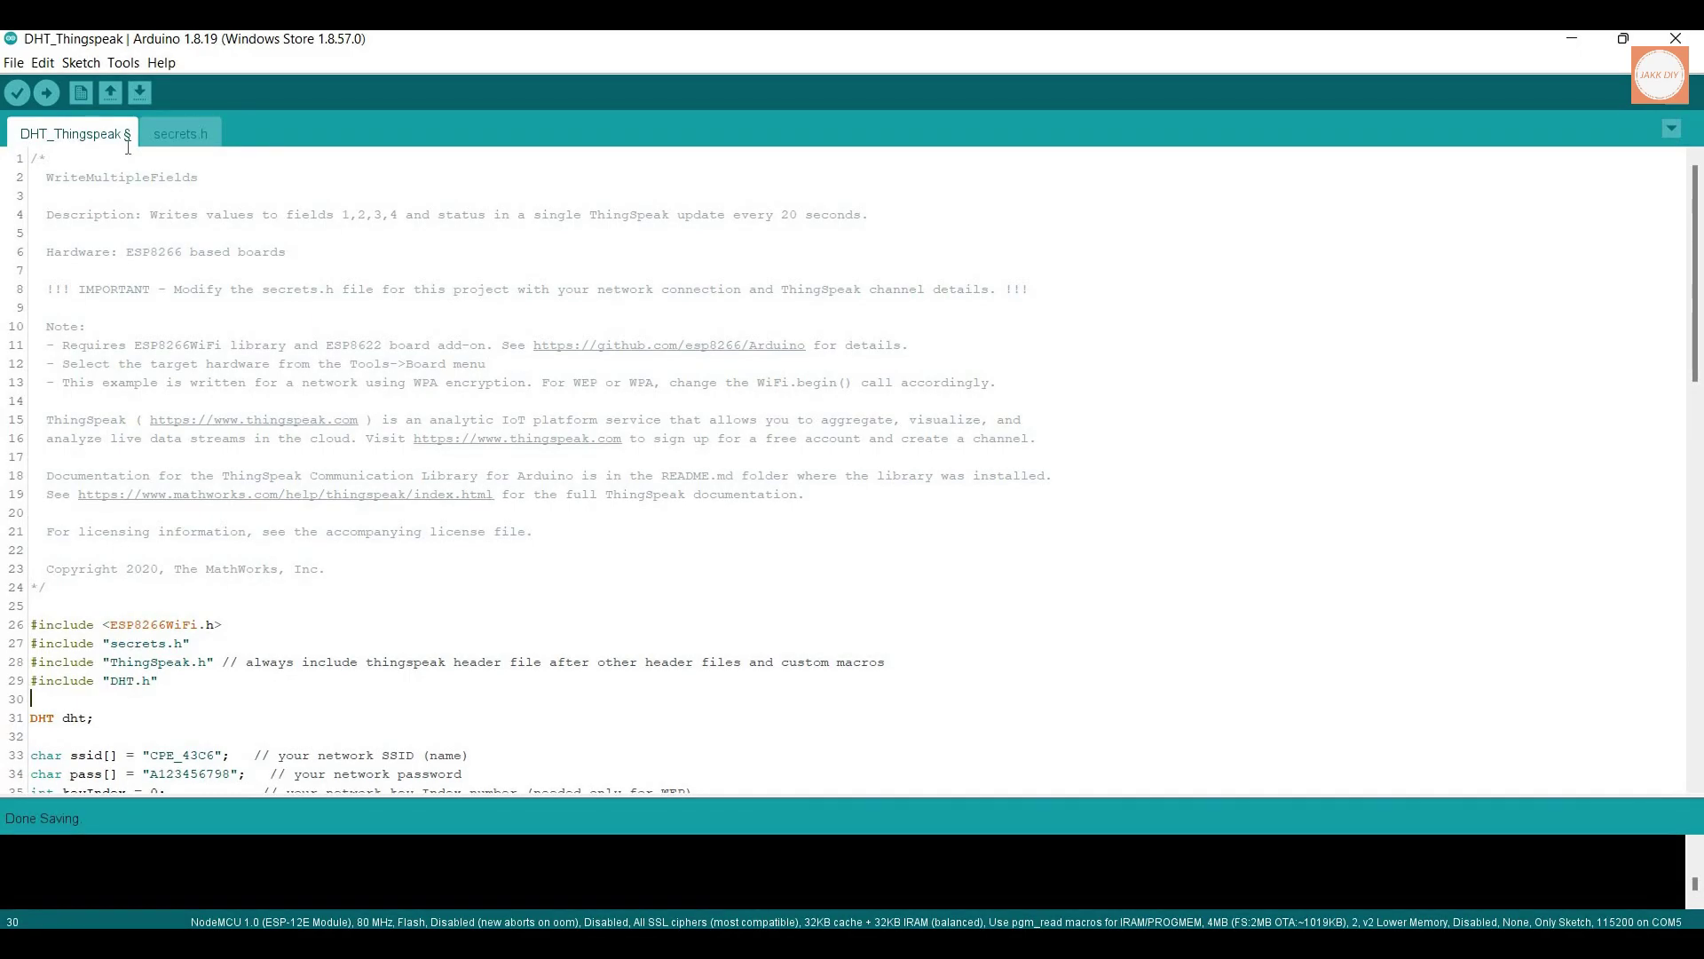
Review the sketch's ssid, pass, DHT_PIN (D1) and myChannelNumber lines, then return to the ThingSpeak channel
scroll(262, 460, "down", 4)
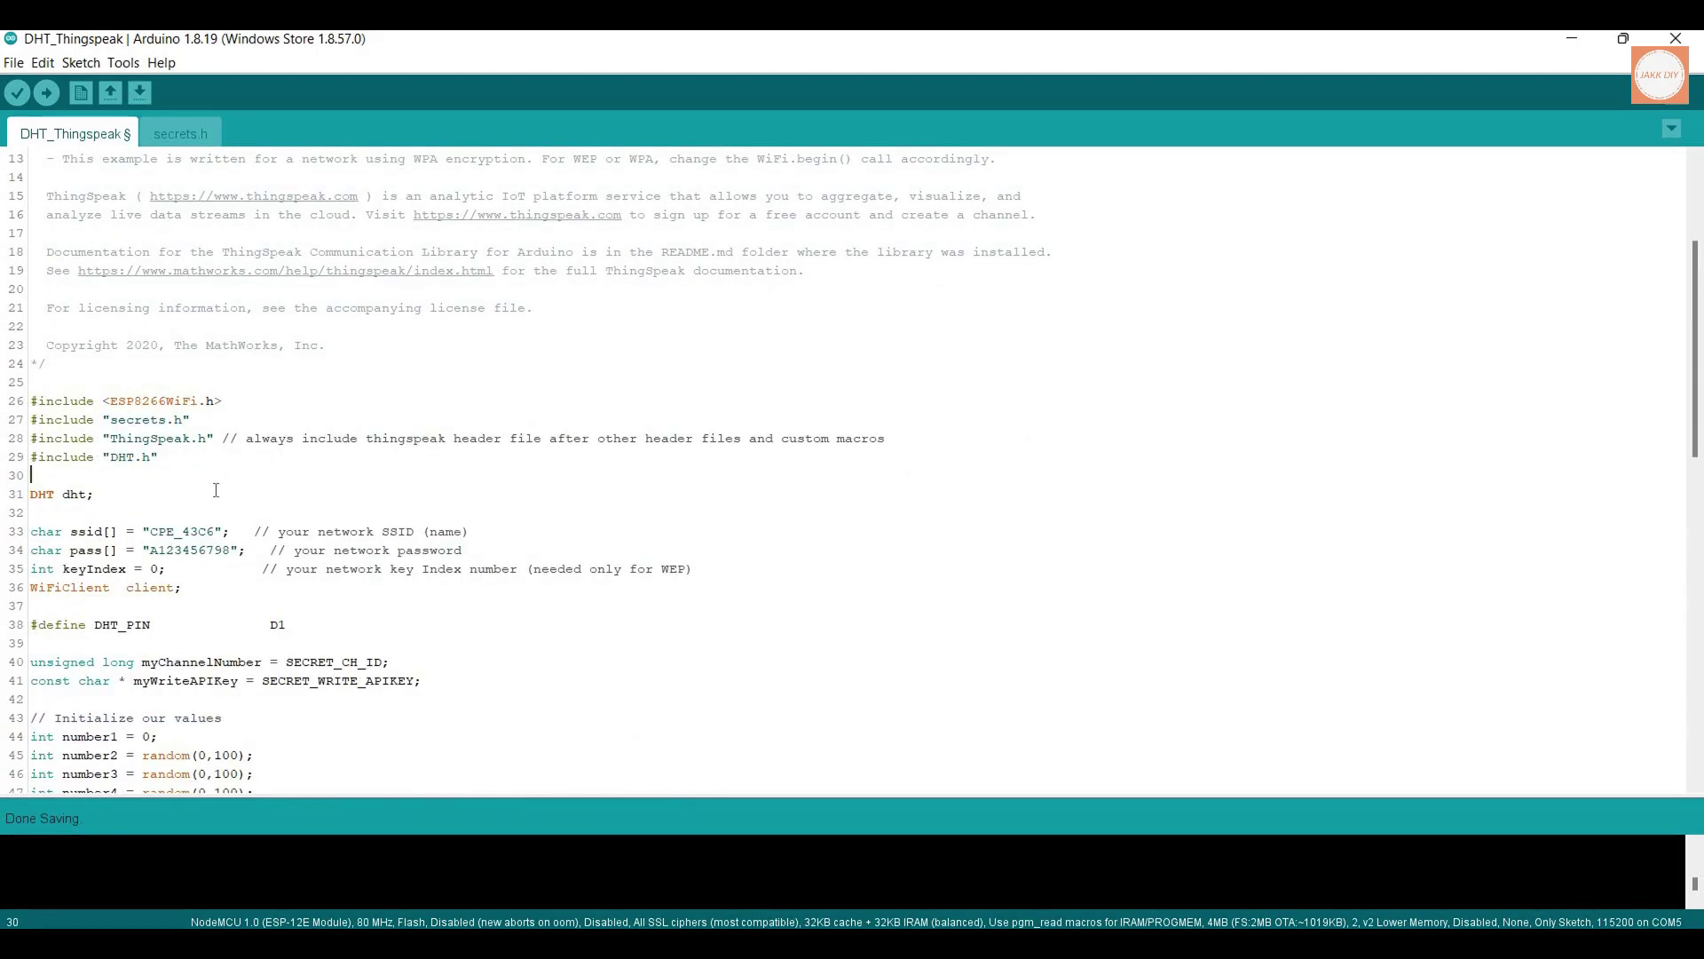
left_click_drag(70, 531, 238, 531)
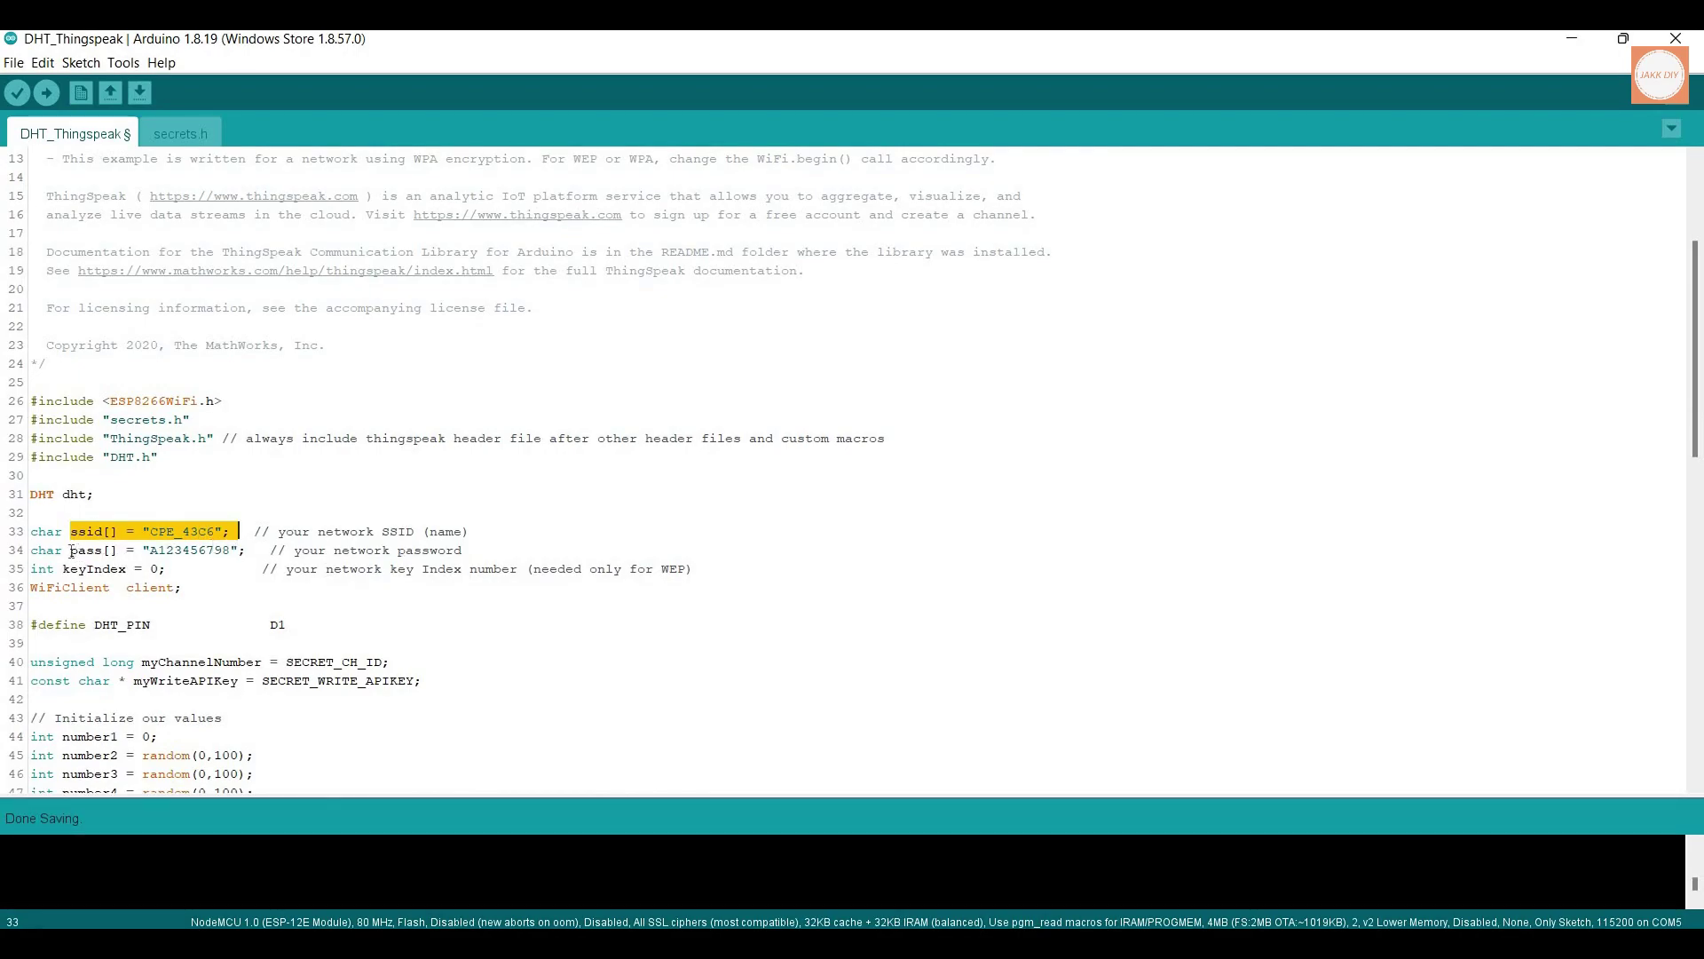
left_click_drag(71, 551, 256, 556)
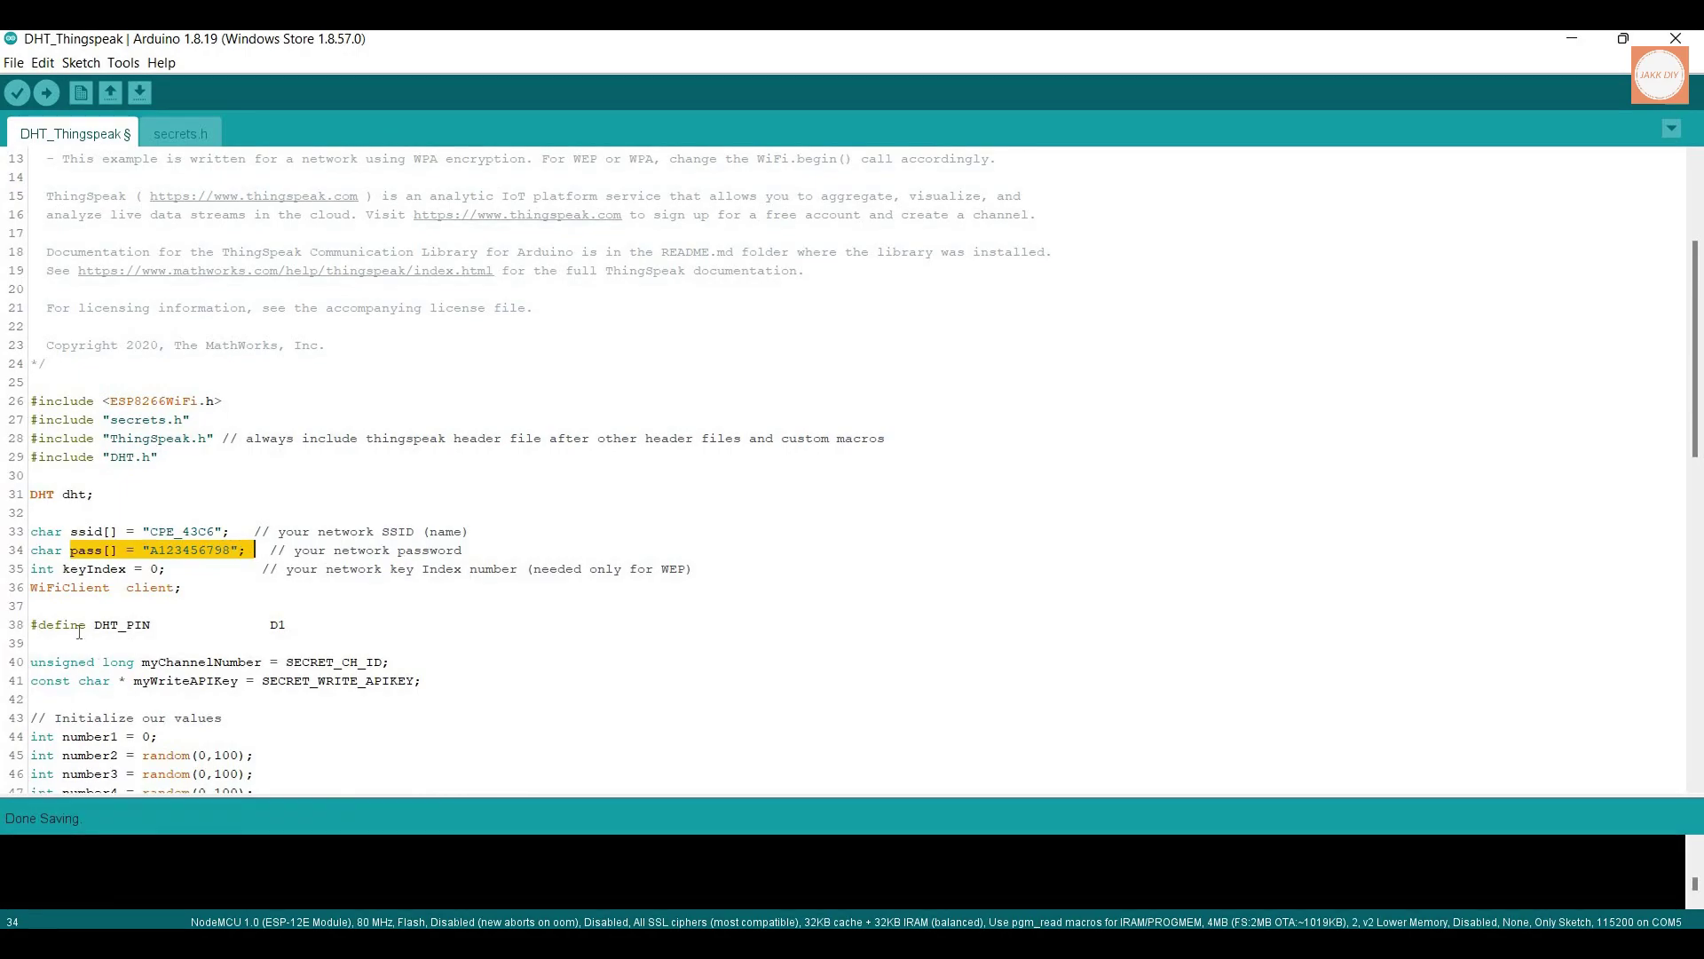
left_click_drag(78, 625, 338, 626)
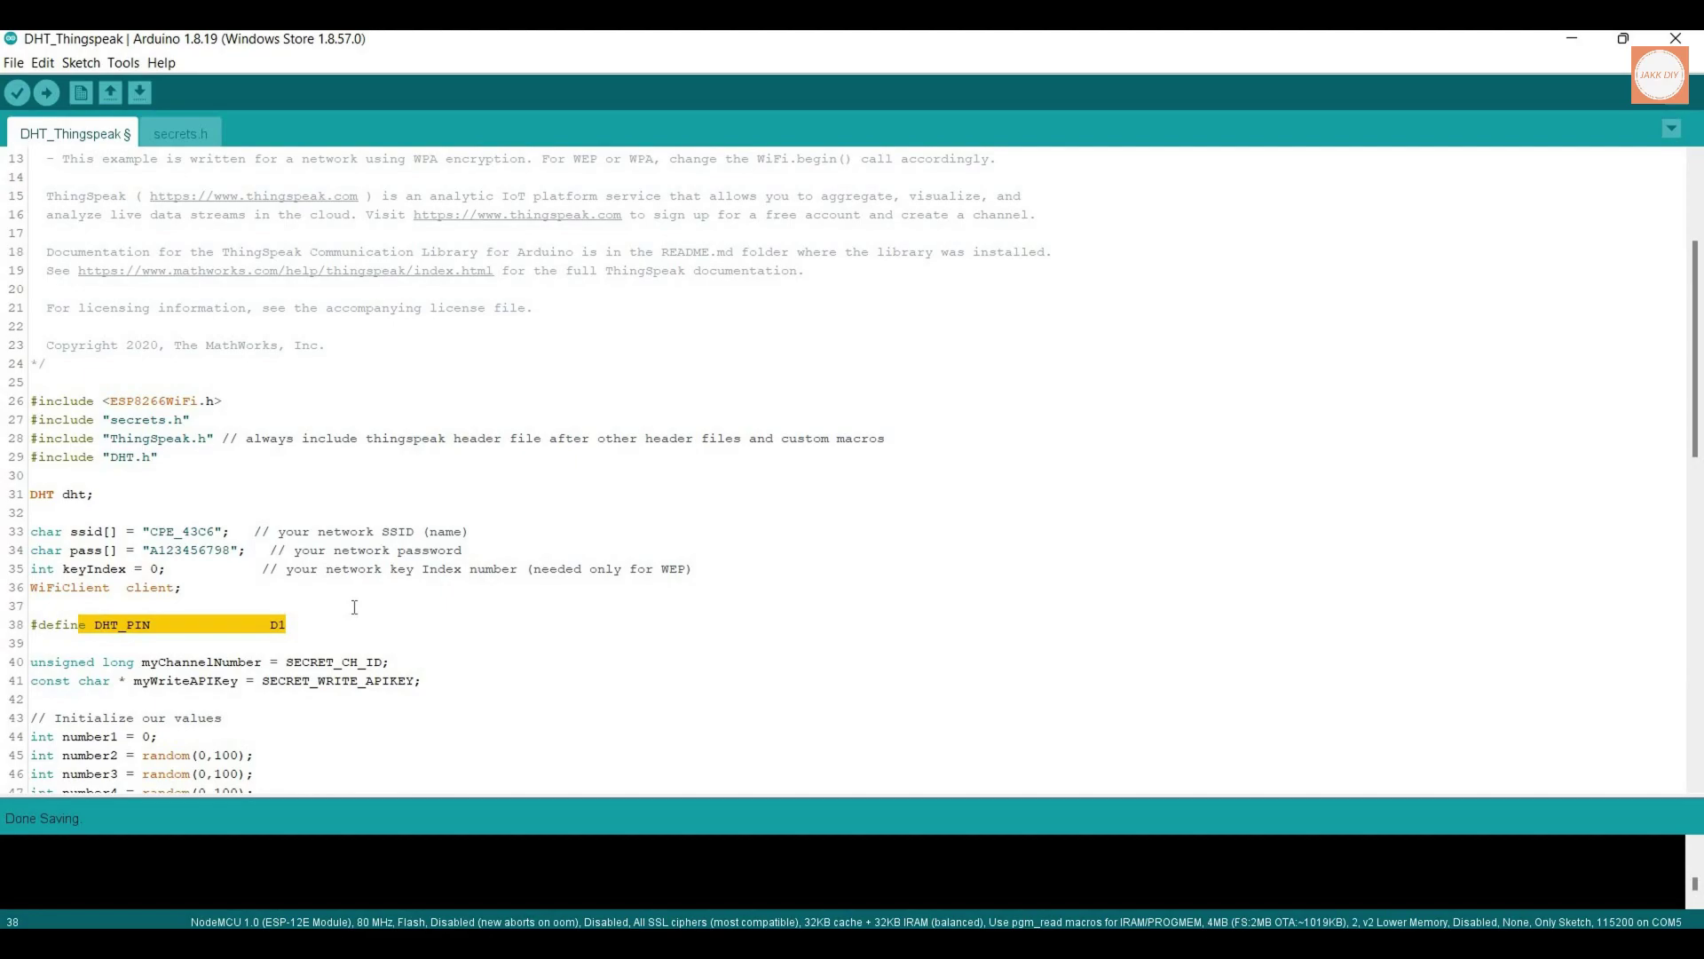
left_click(355, 607)
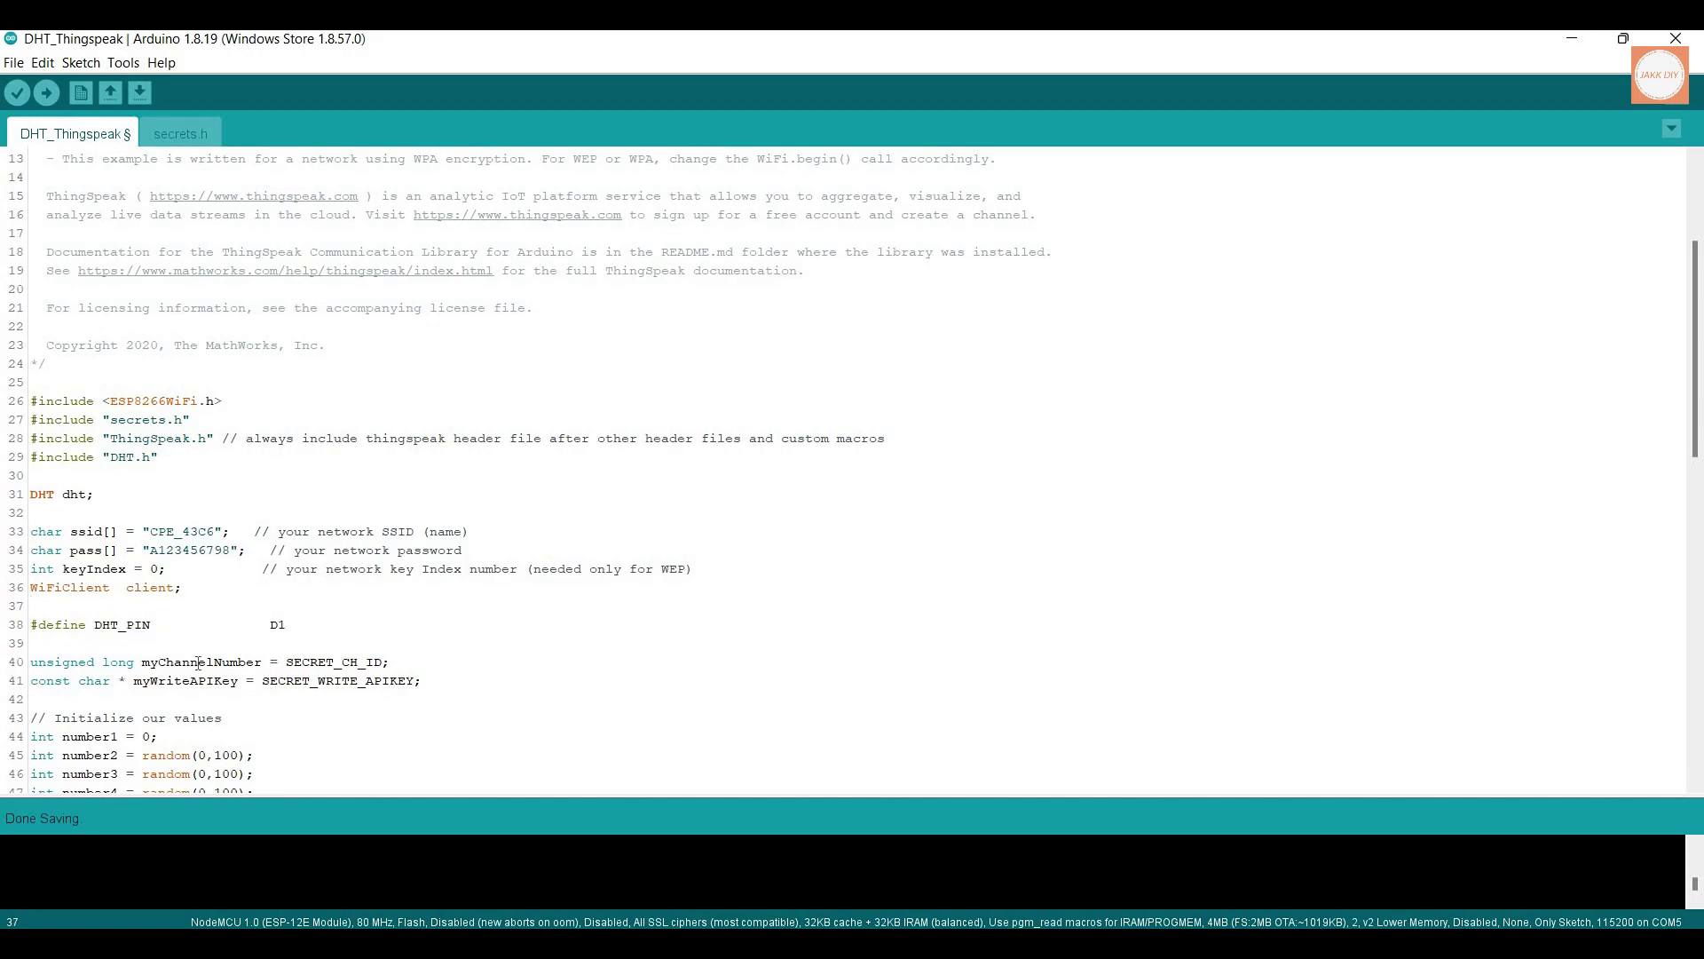
double_click(199, 663)
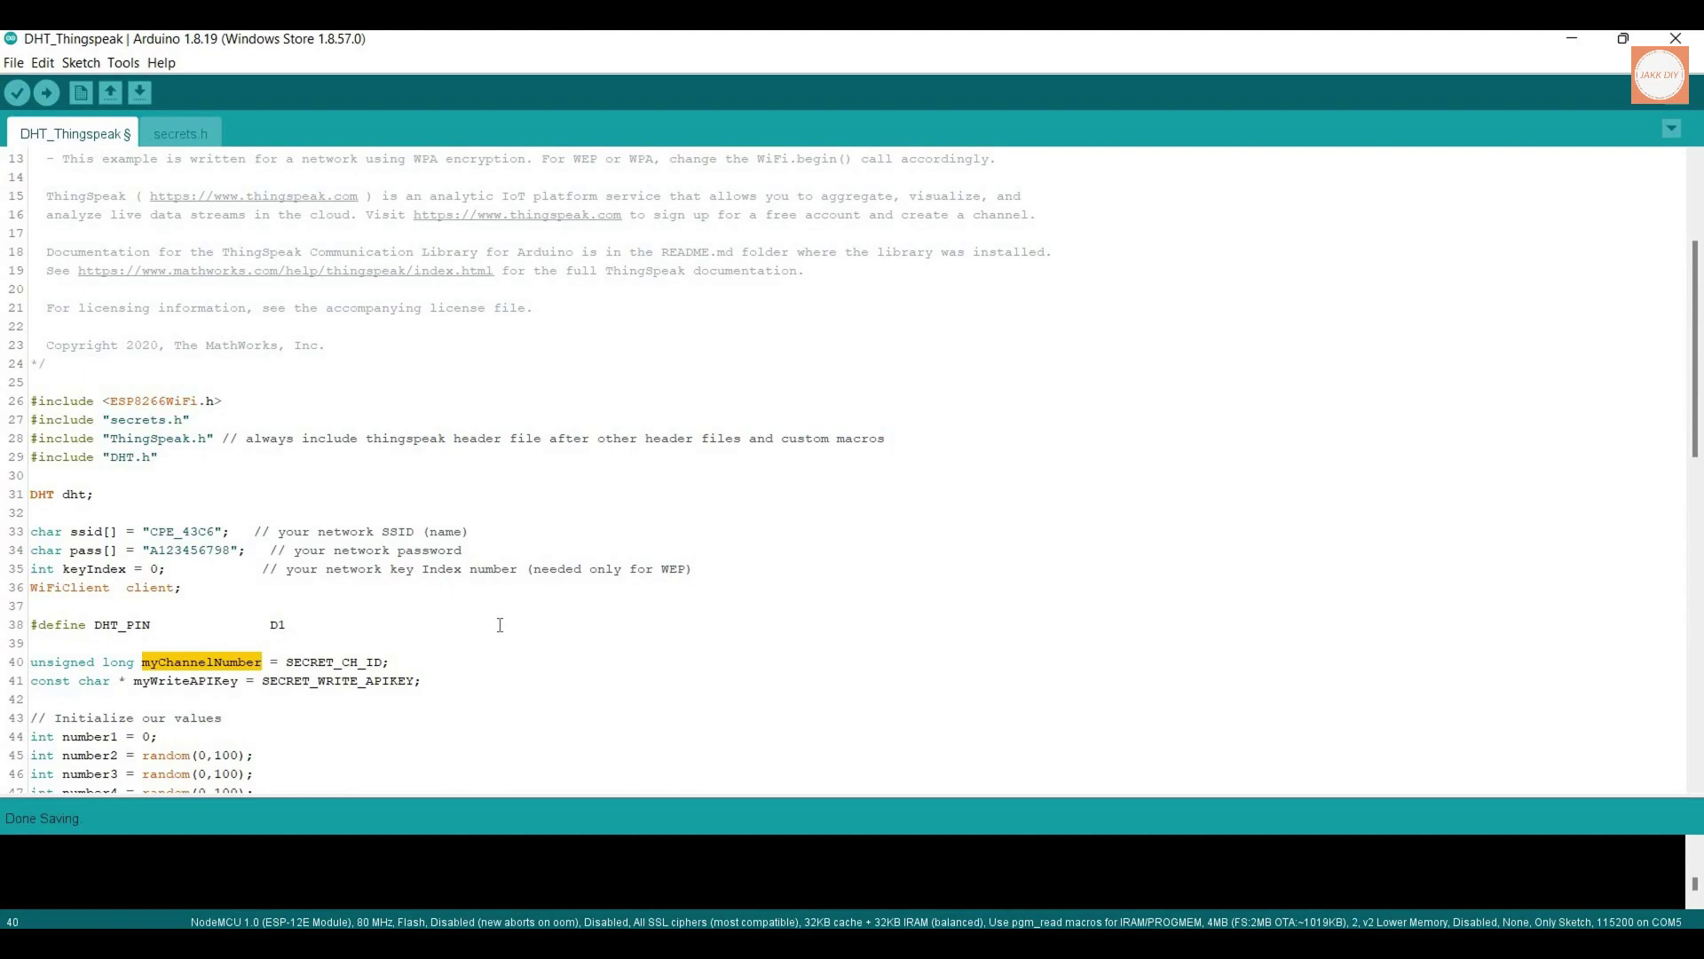
scroll(500, 625, "down", 3)
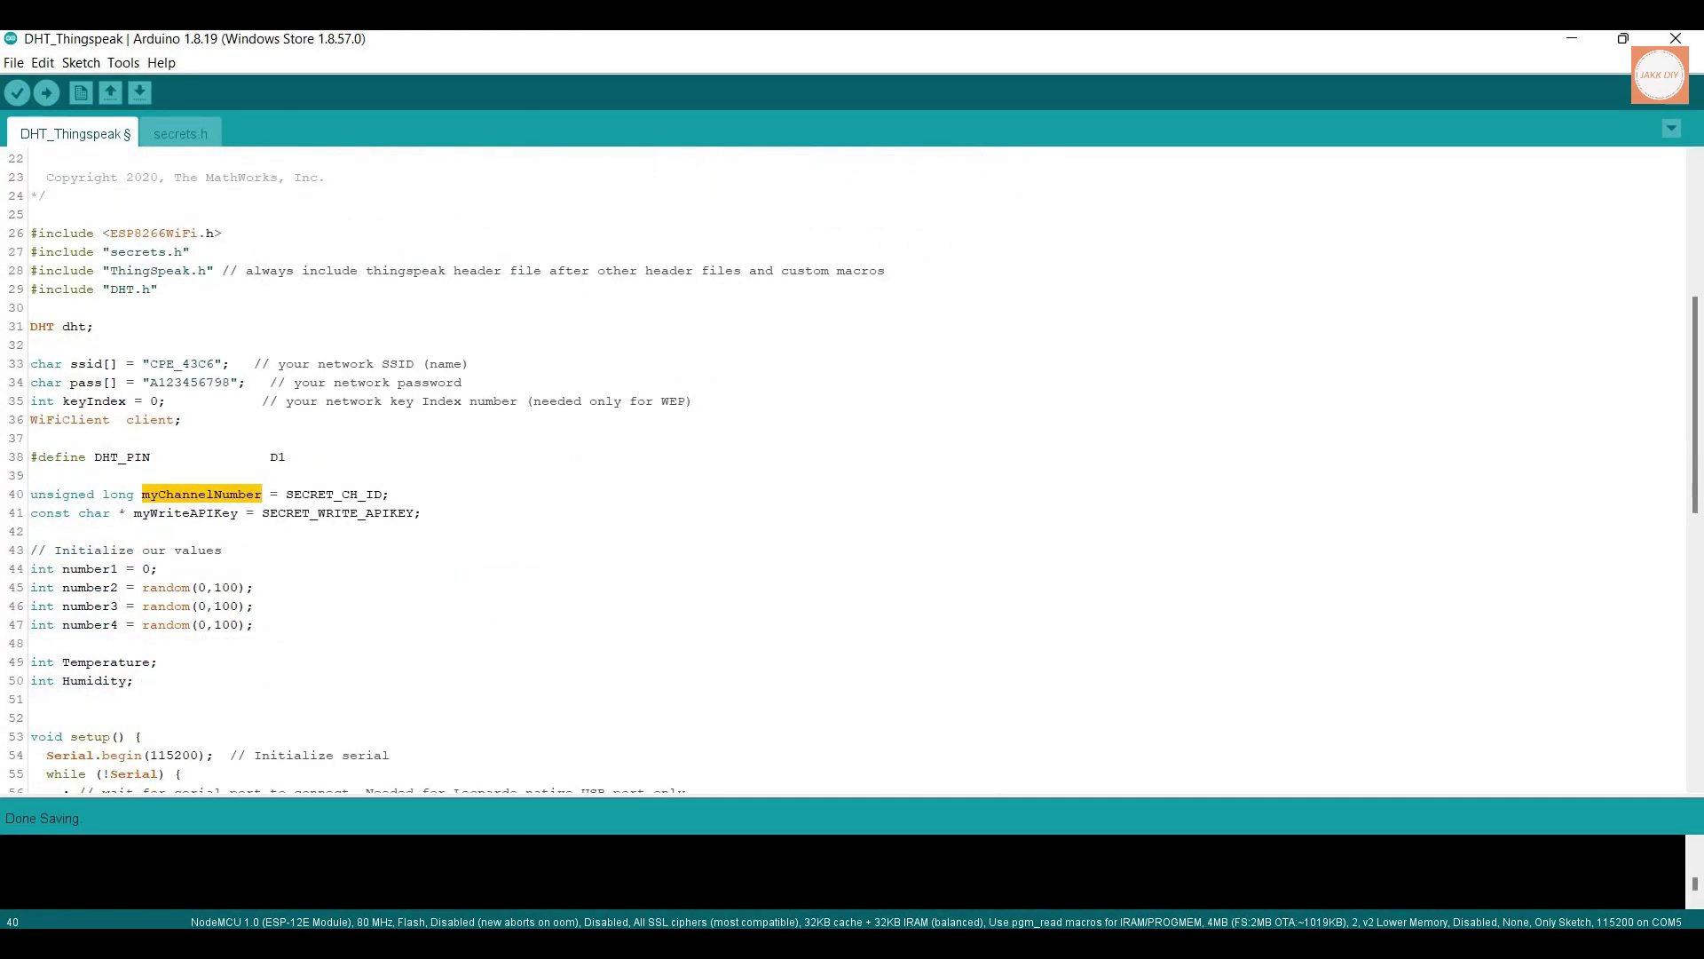
key("alt+Tab")
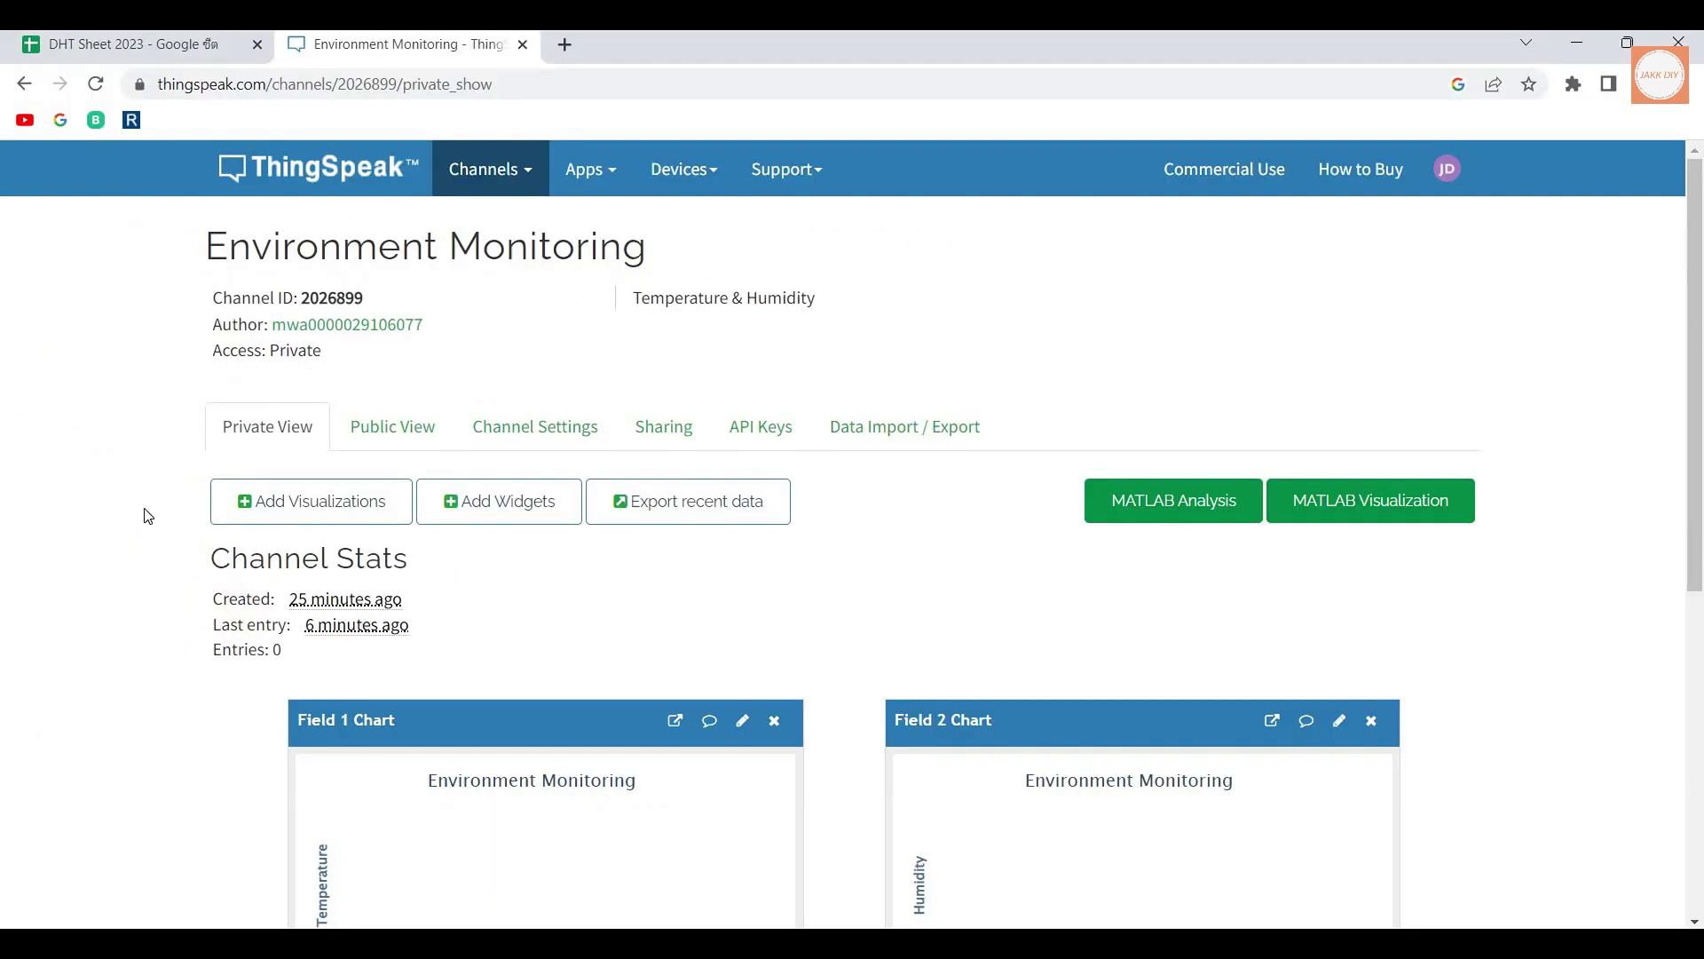
Replace SECRET_CH_ID on line 40 with channel ID 2026899 copied from ThingSpeak
left_click_drag(300, 298, 365, 300)
key("ctrl+c")
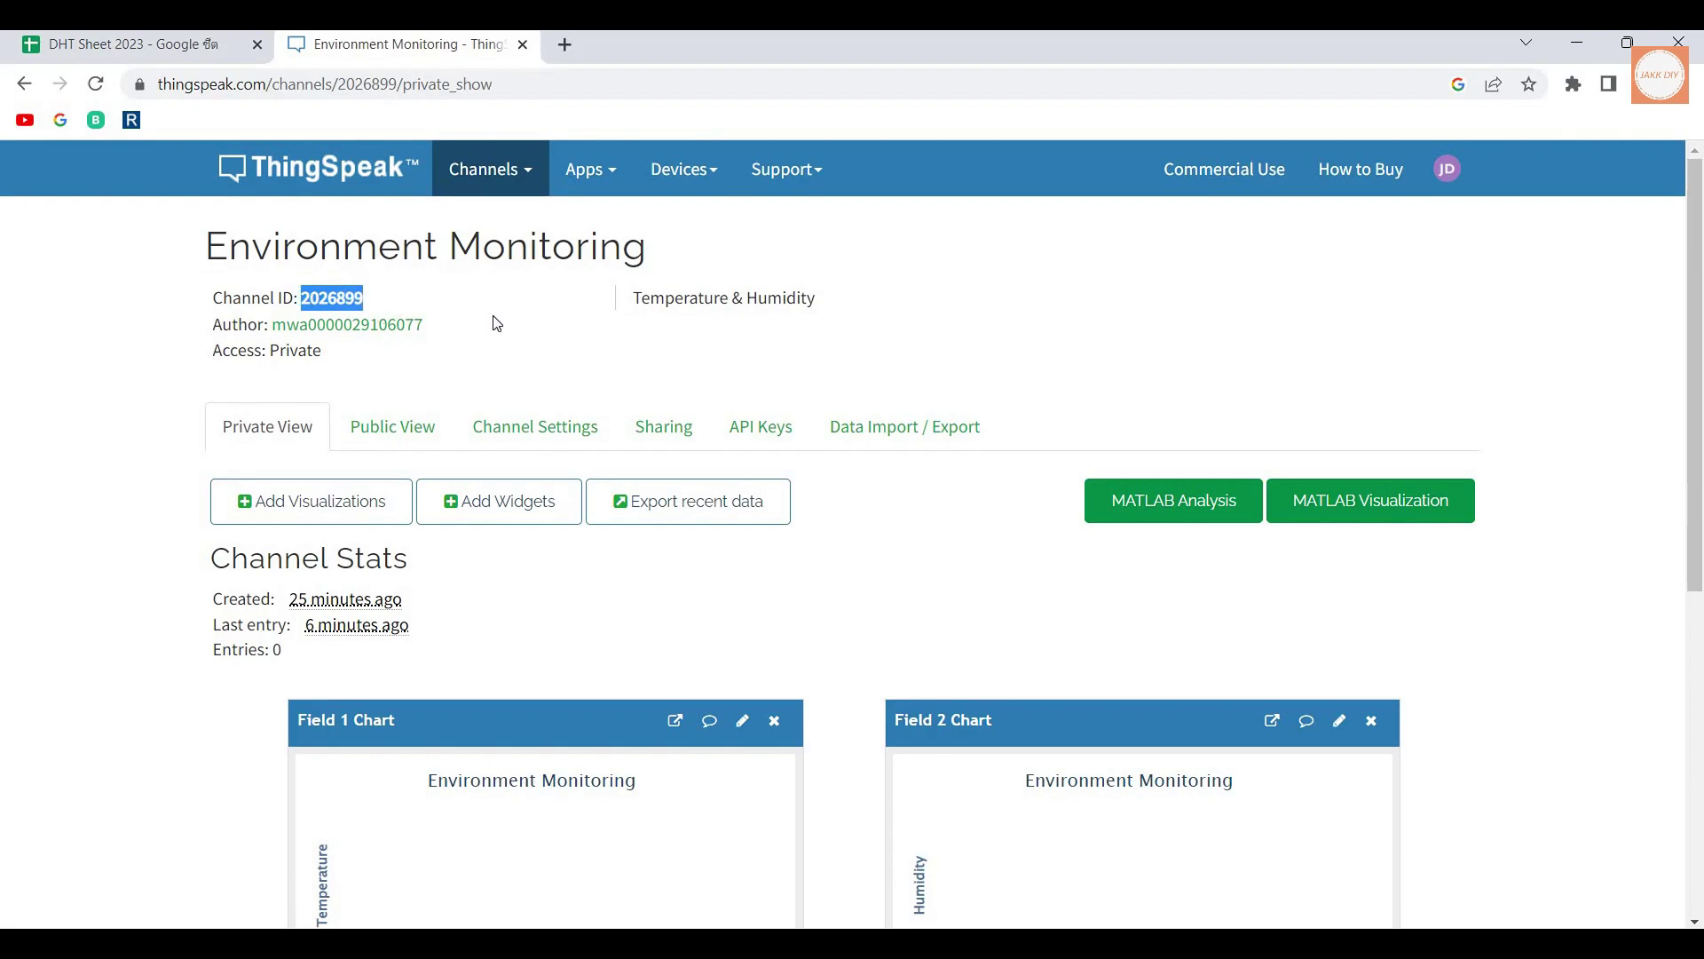
key("alt+Tab")
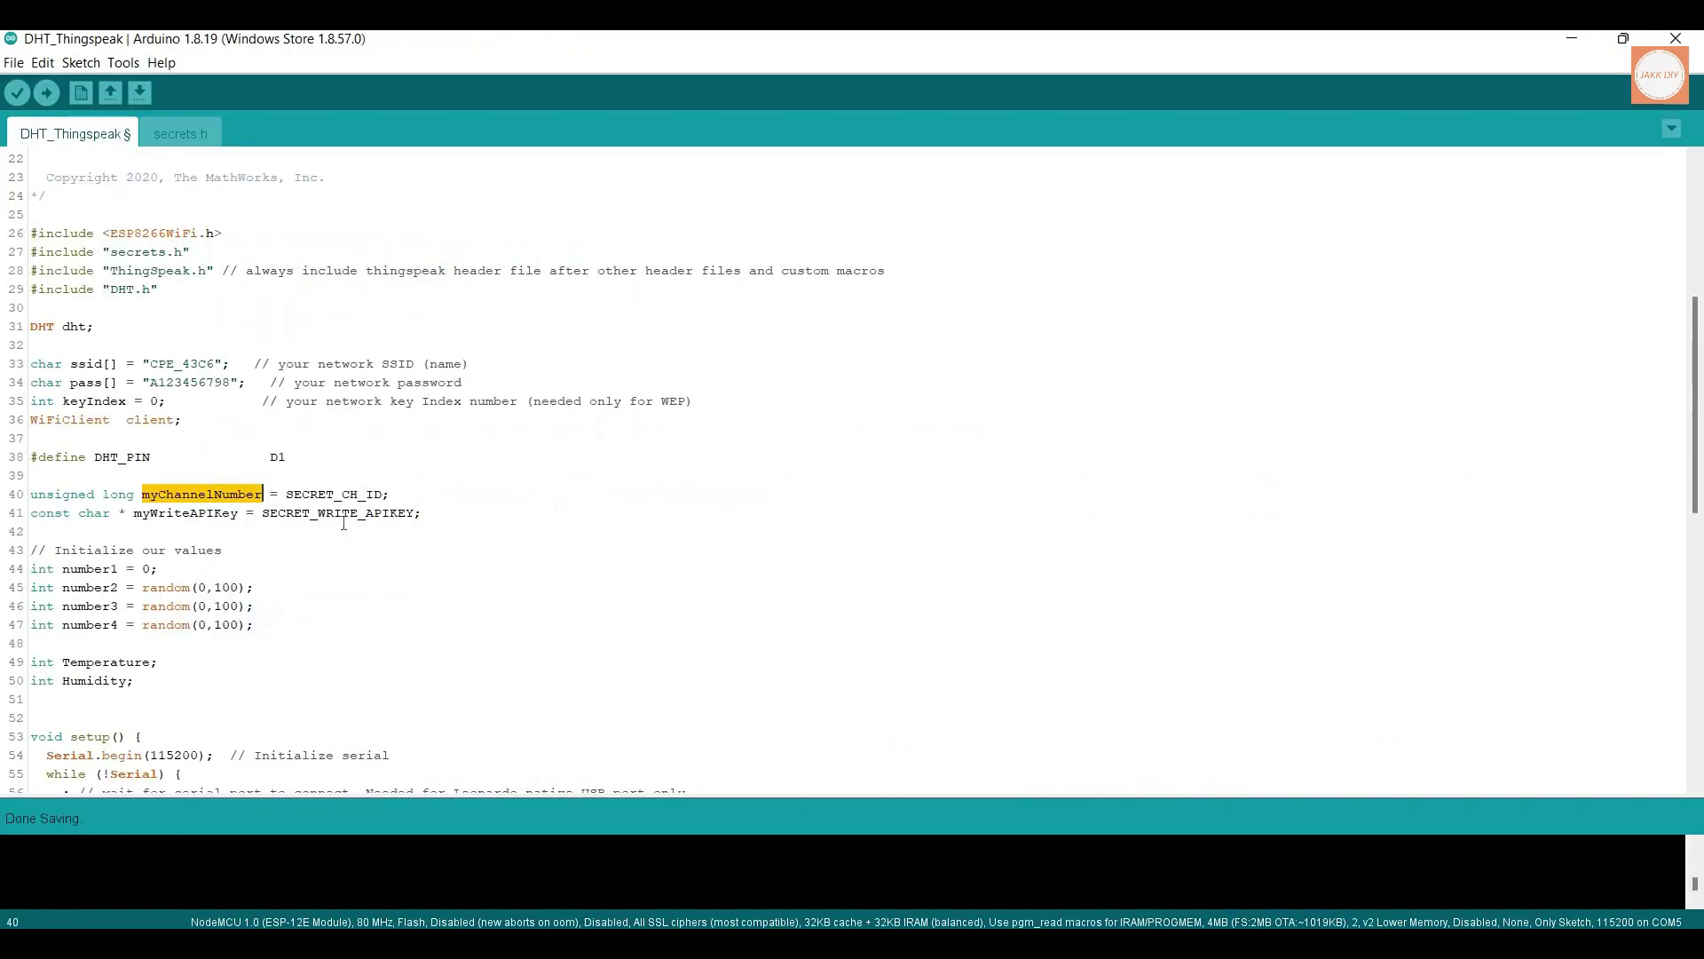
double_click(324, 494)
key("ctrl+v")
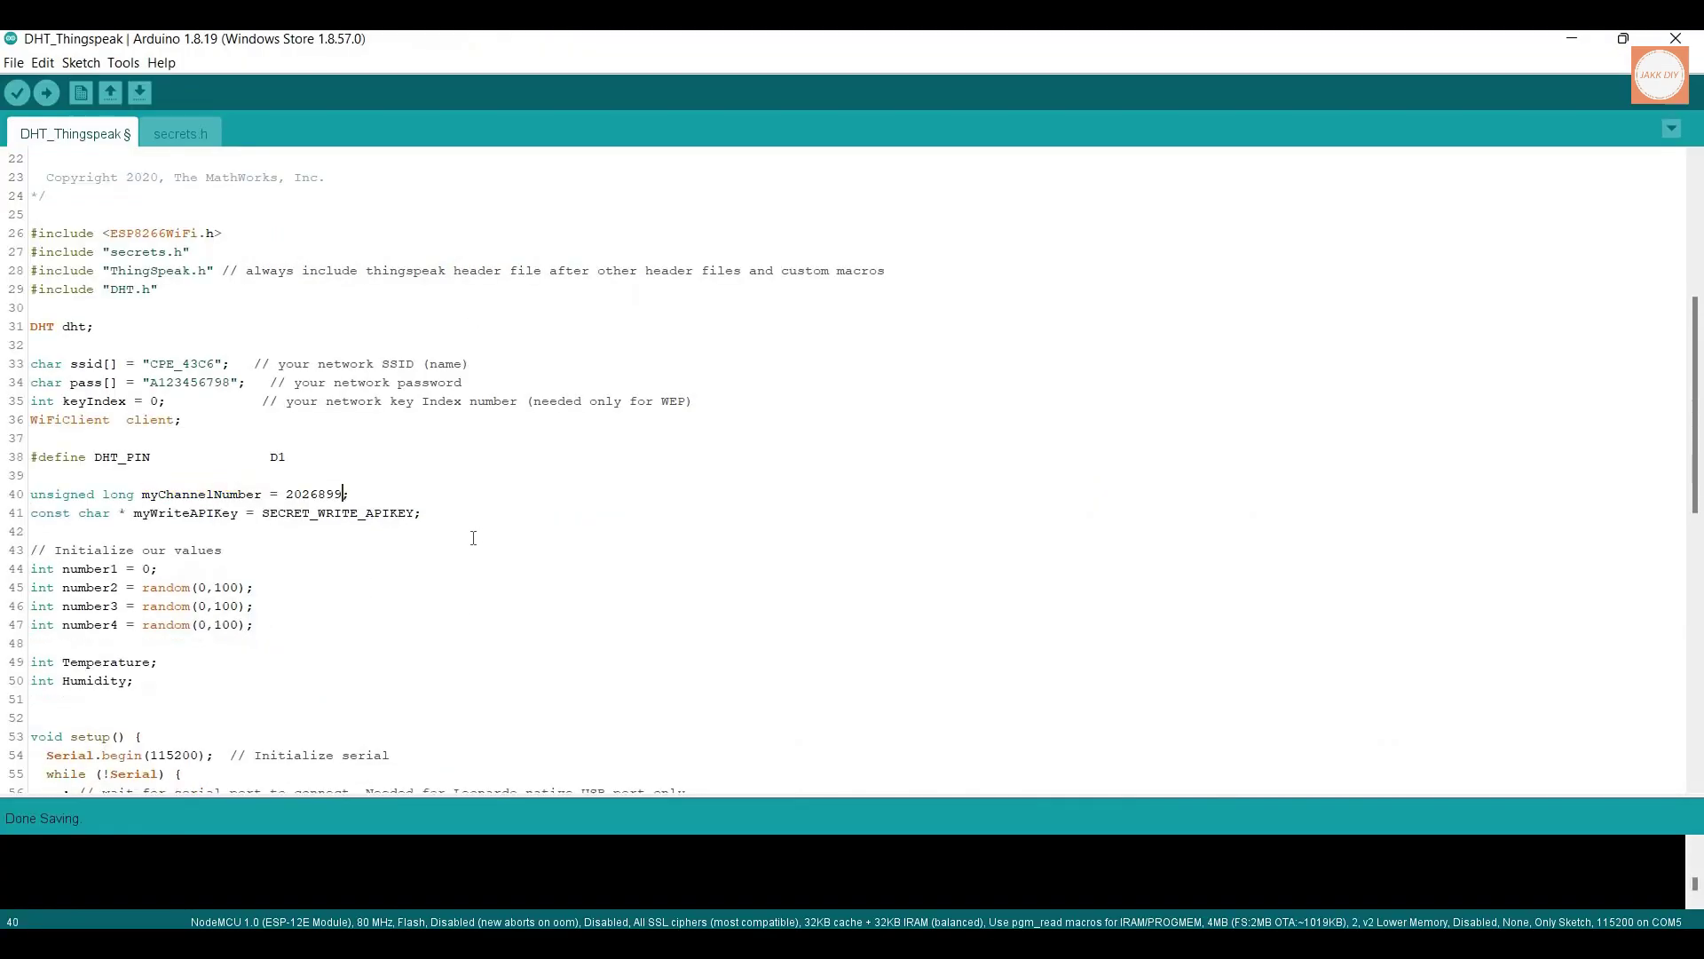
double_click(186, 512)
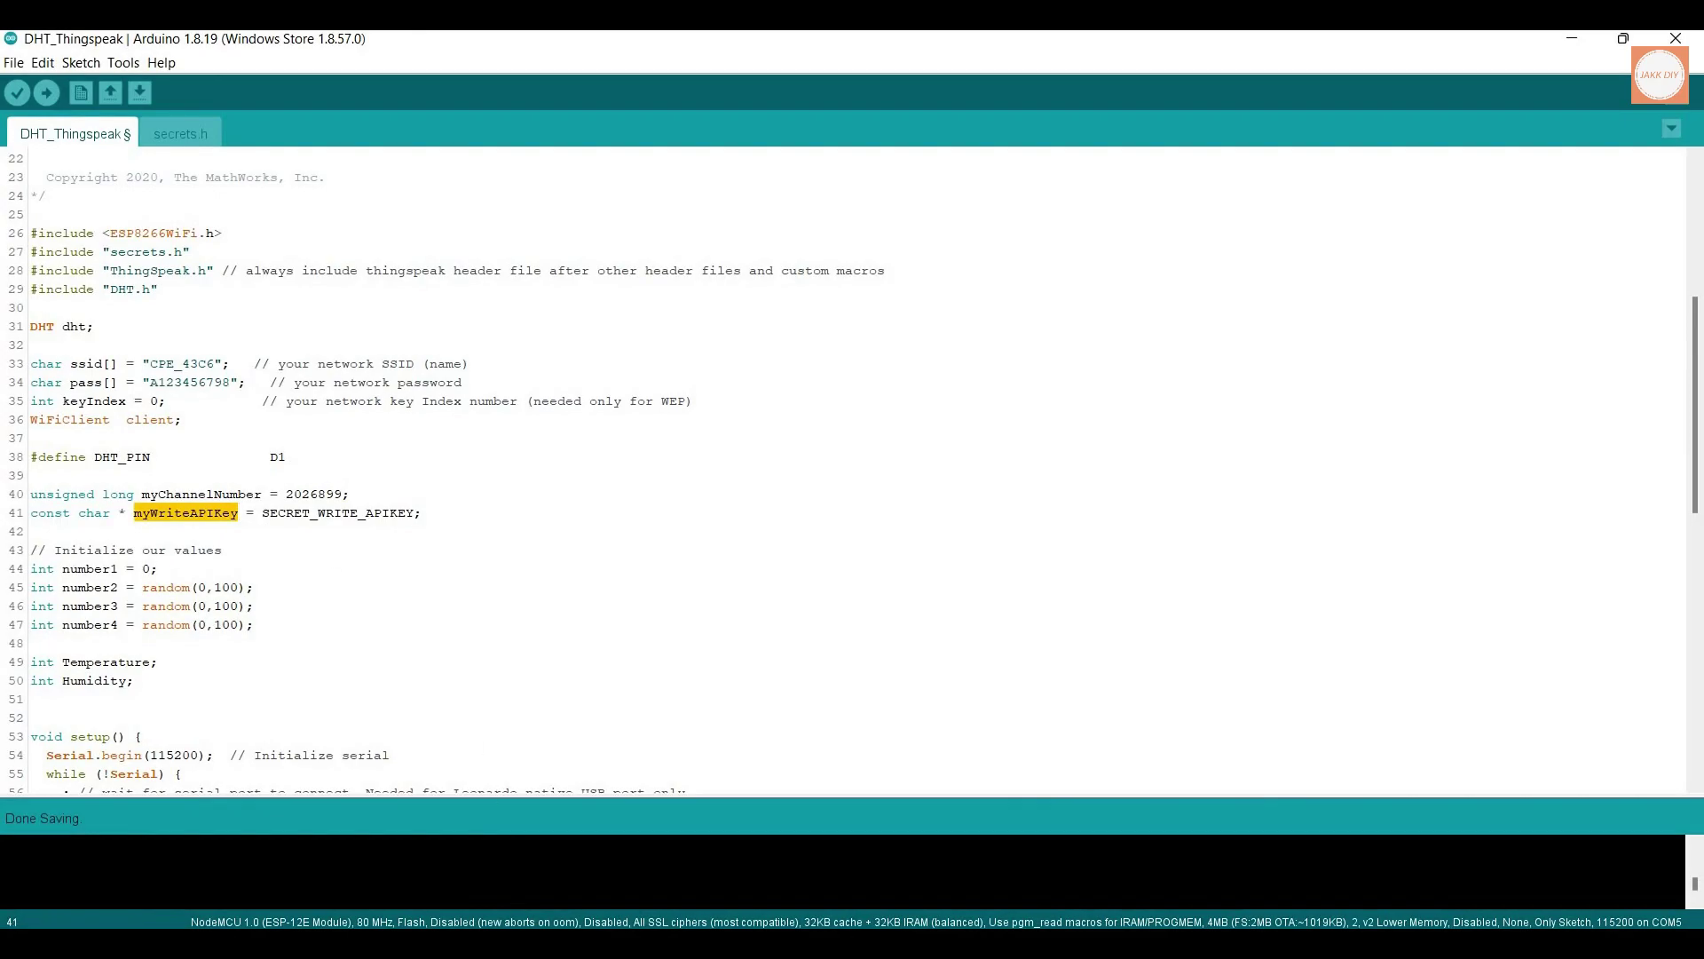
key("alt+Tab")
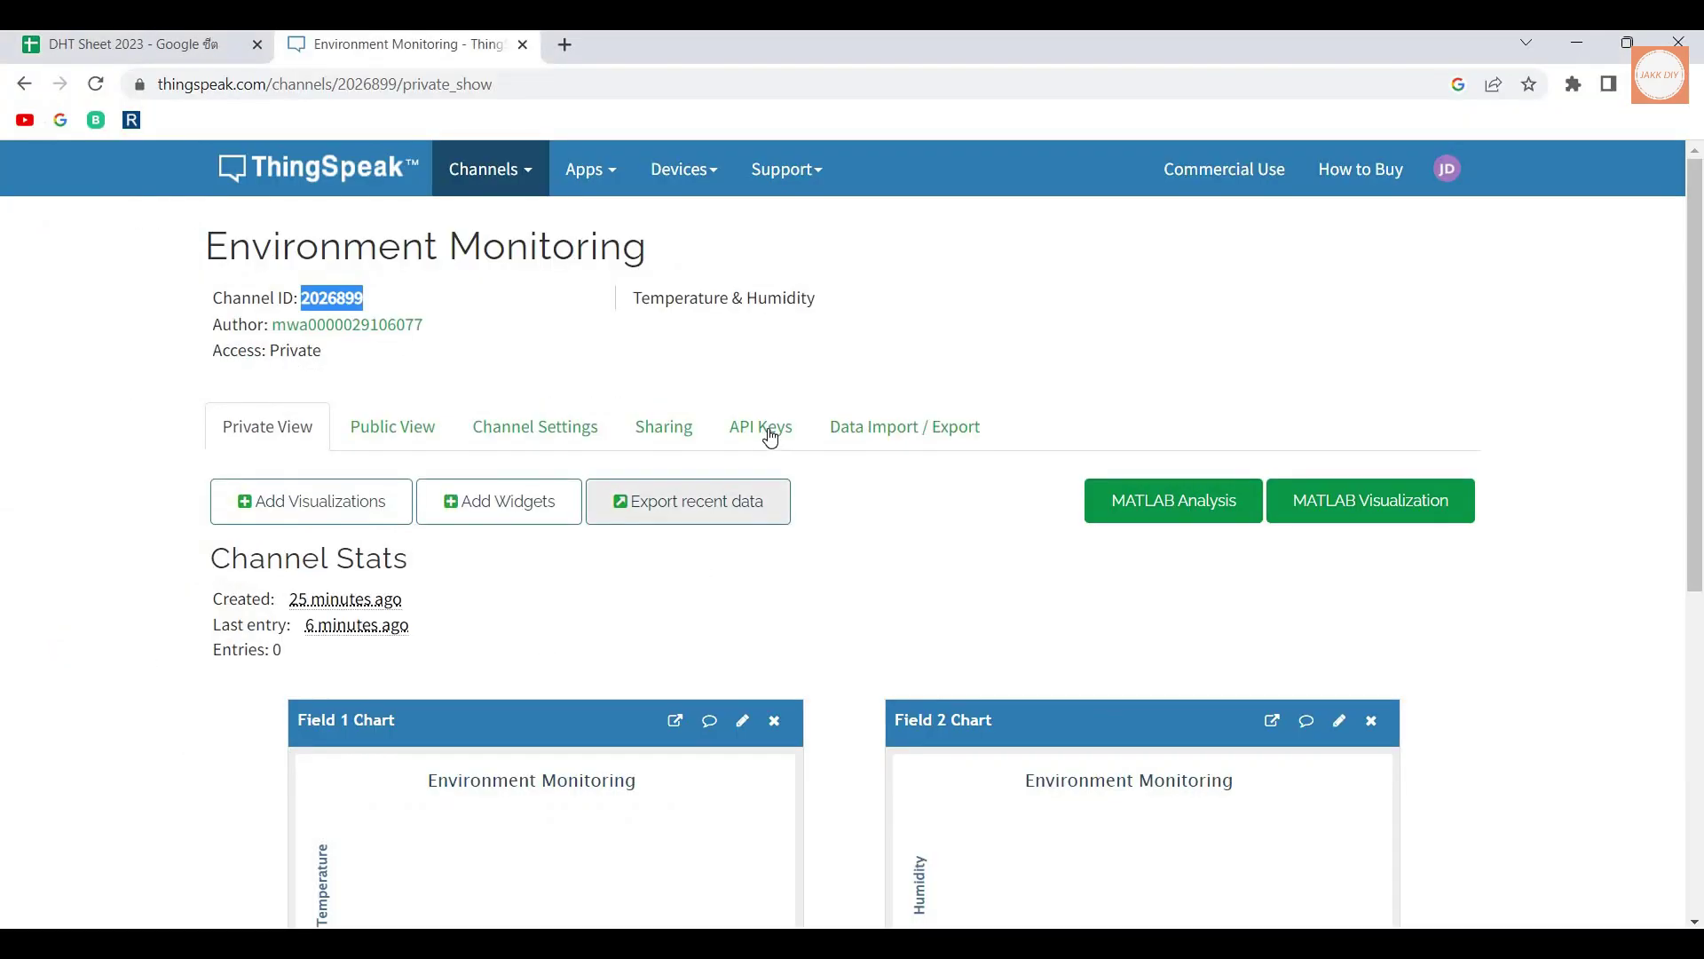
Replace SECRET_WRITE_APIKEY on line 41 with the channel's Write API Key in quotes
left_click(771, 437)
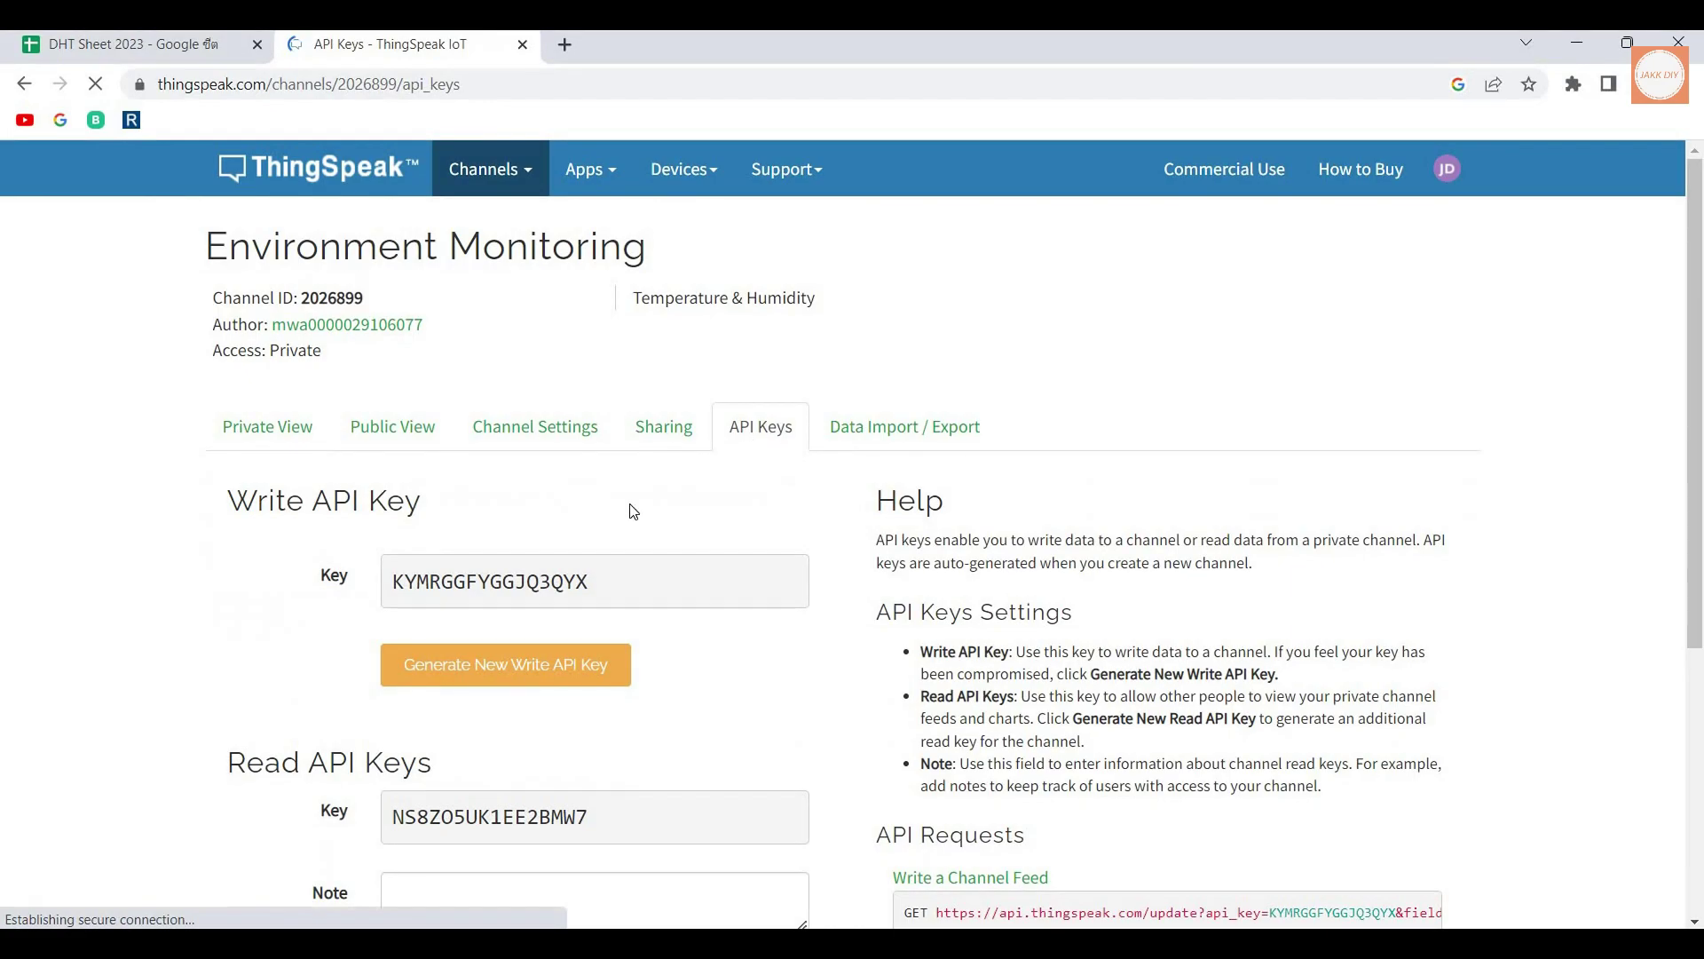
left_click_drag(590, 590, 386, 604)
key("ctrl+c")
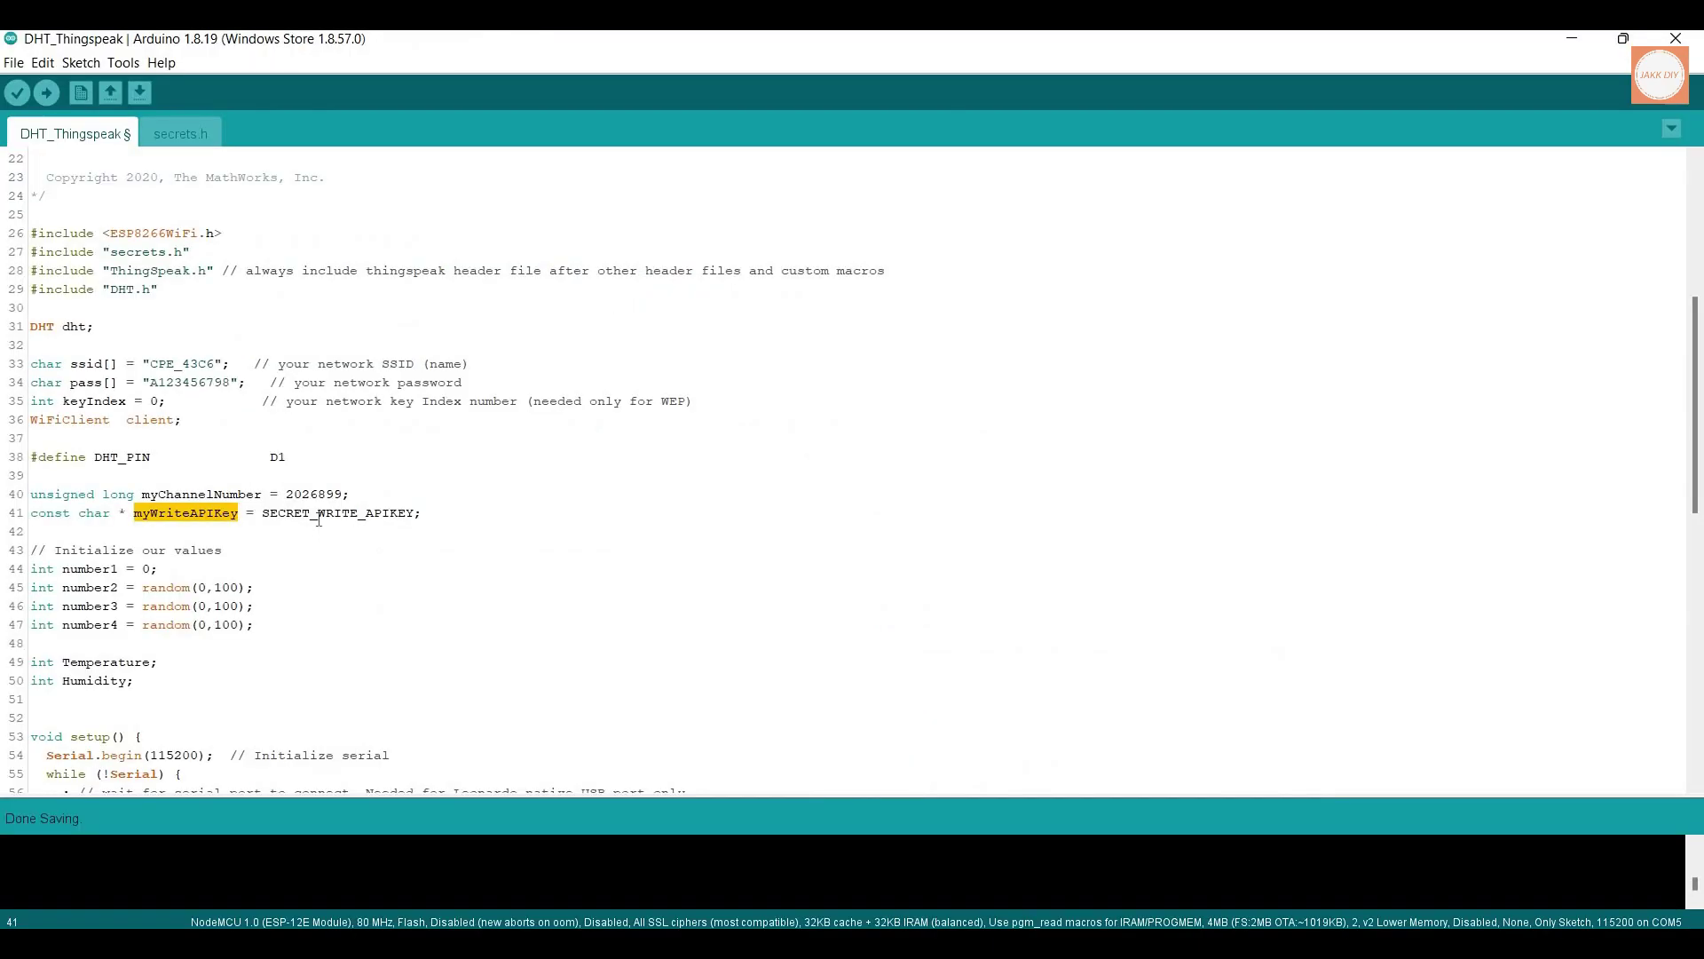
left_click_drag(262, 513, 421, 513)
key("BackSpace")
type("\";")
key("ctrl+v")
type("\"")
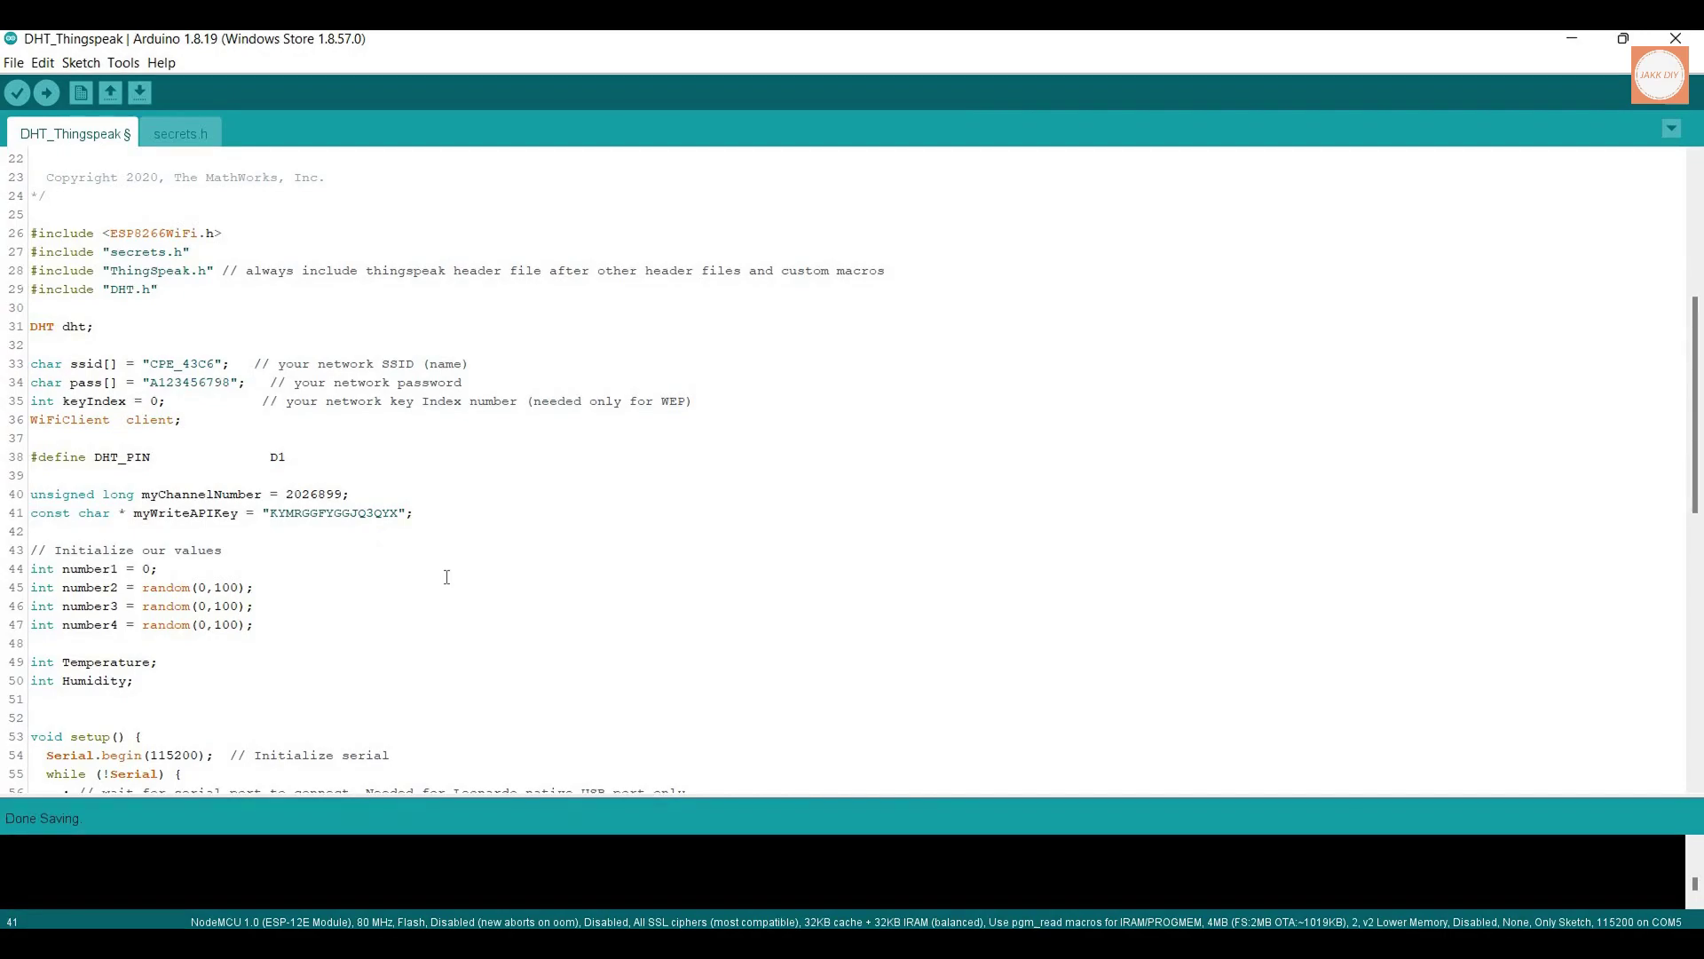
Check the 20-second delay and its comment on line 96 in loop()
scroll(447, 569, "down", 14)
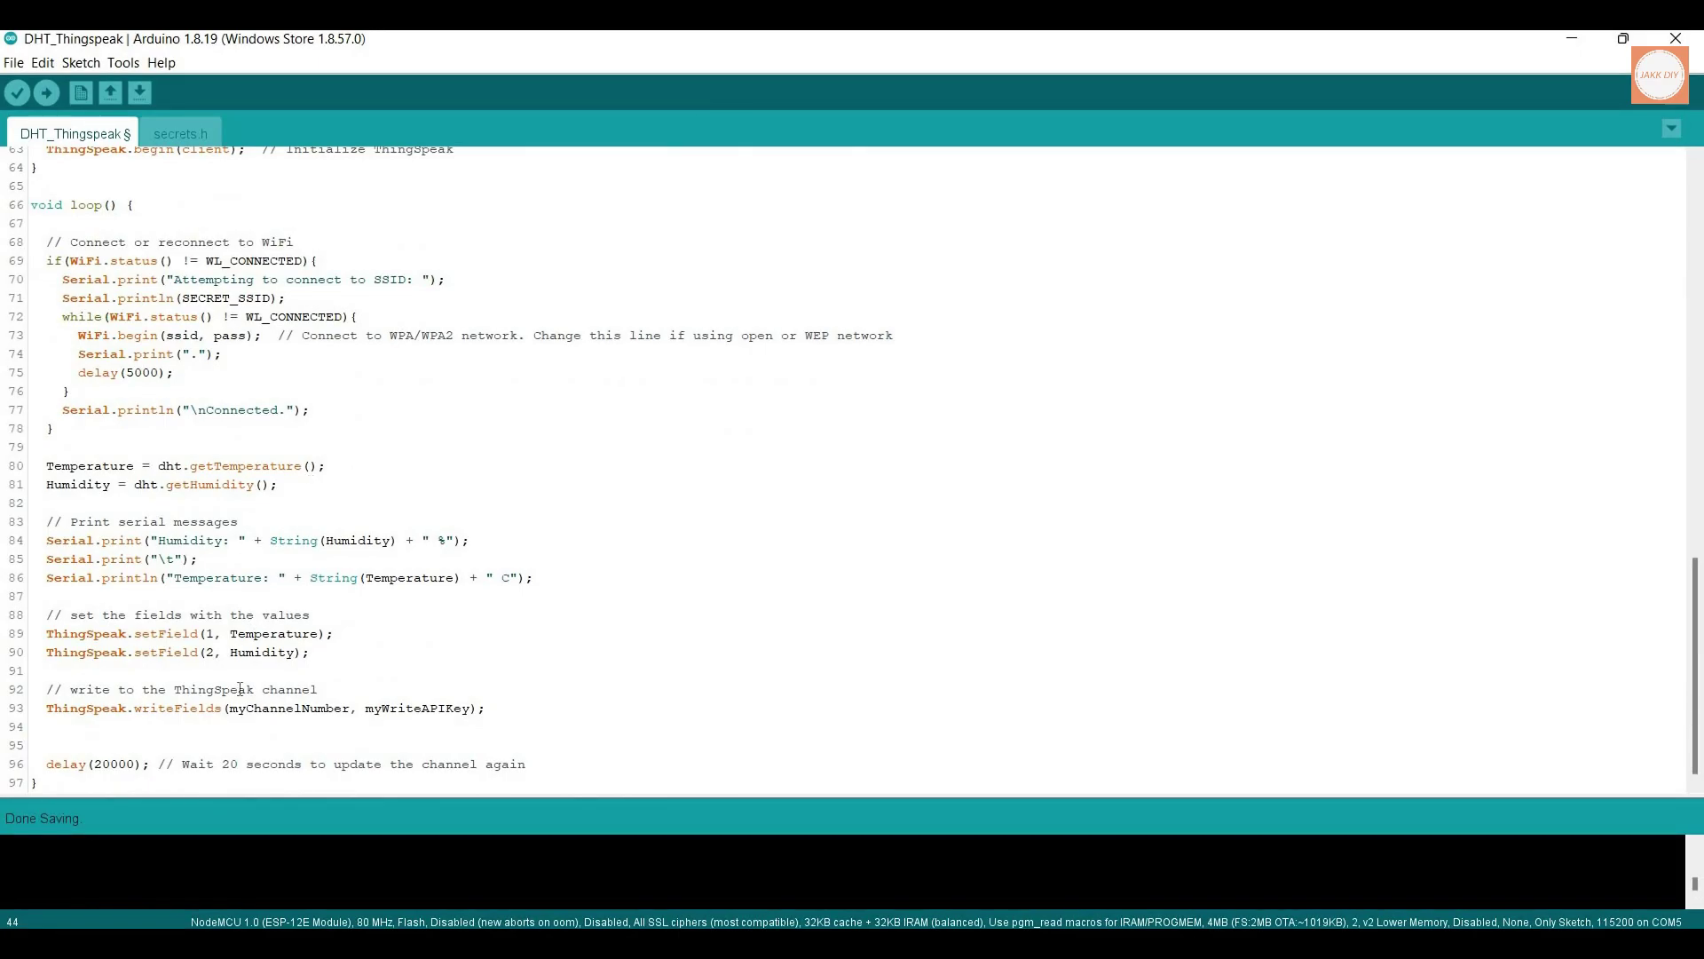
left_click_drag(105, 770, 31, 744)
left_click_drag(530, 765, 535, 761)
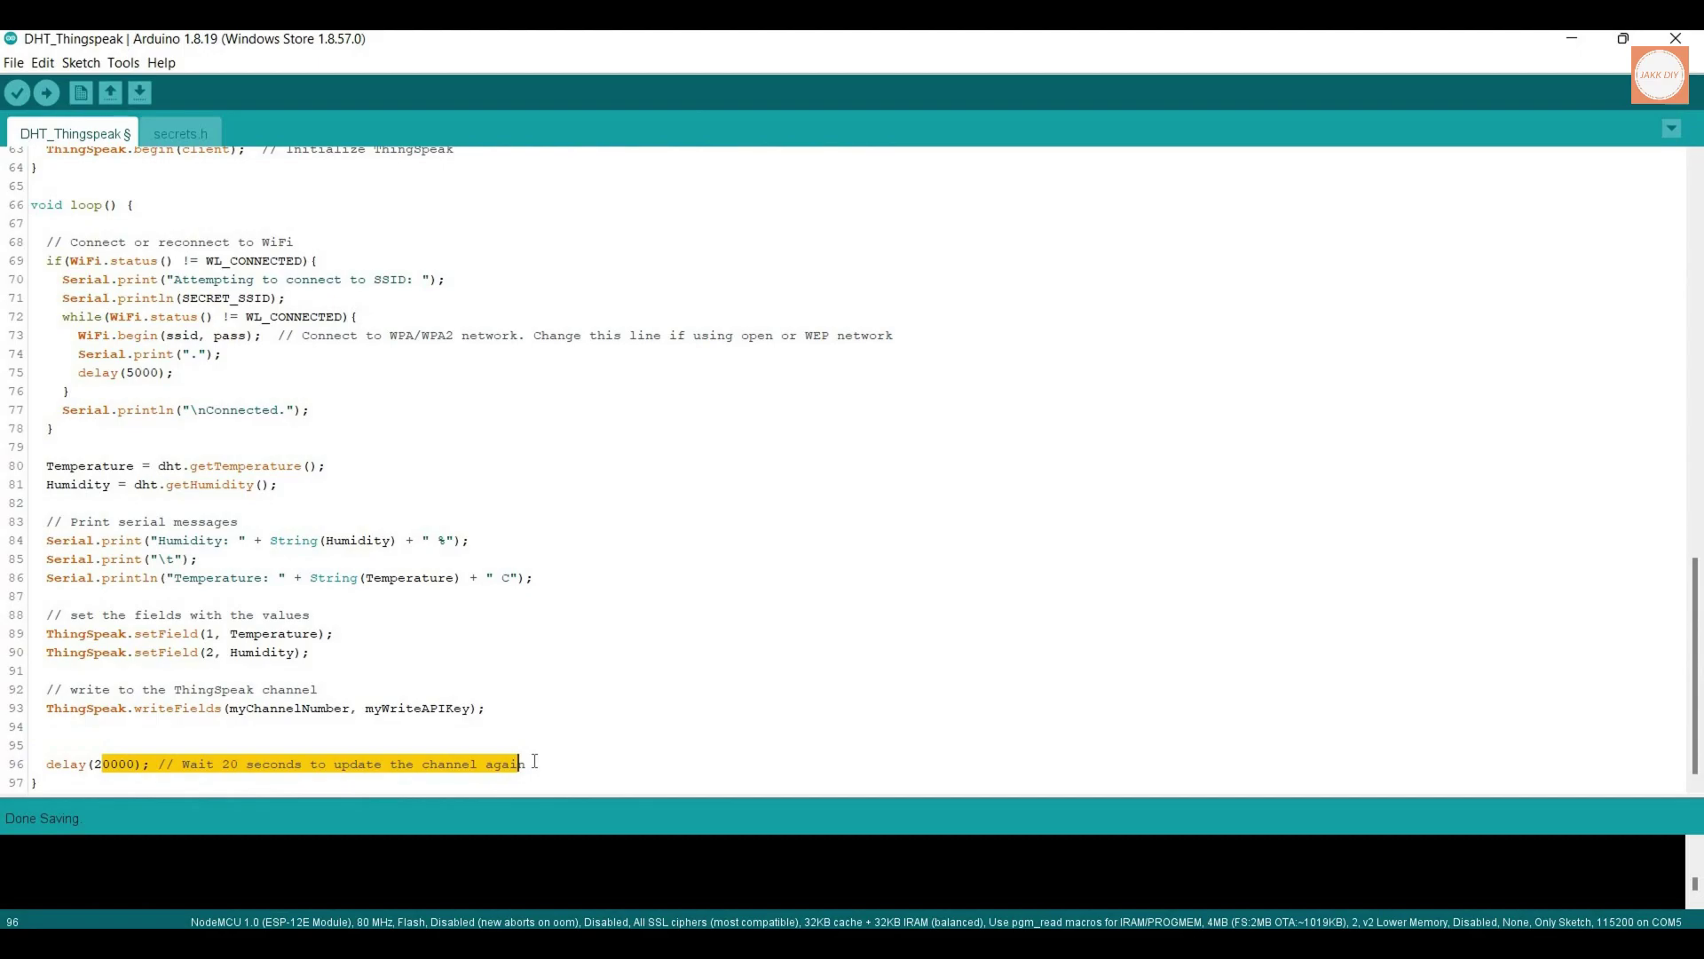
left_click_drag(536, 761, 532, 764)
left_click(682, 735)
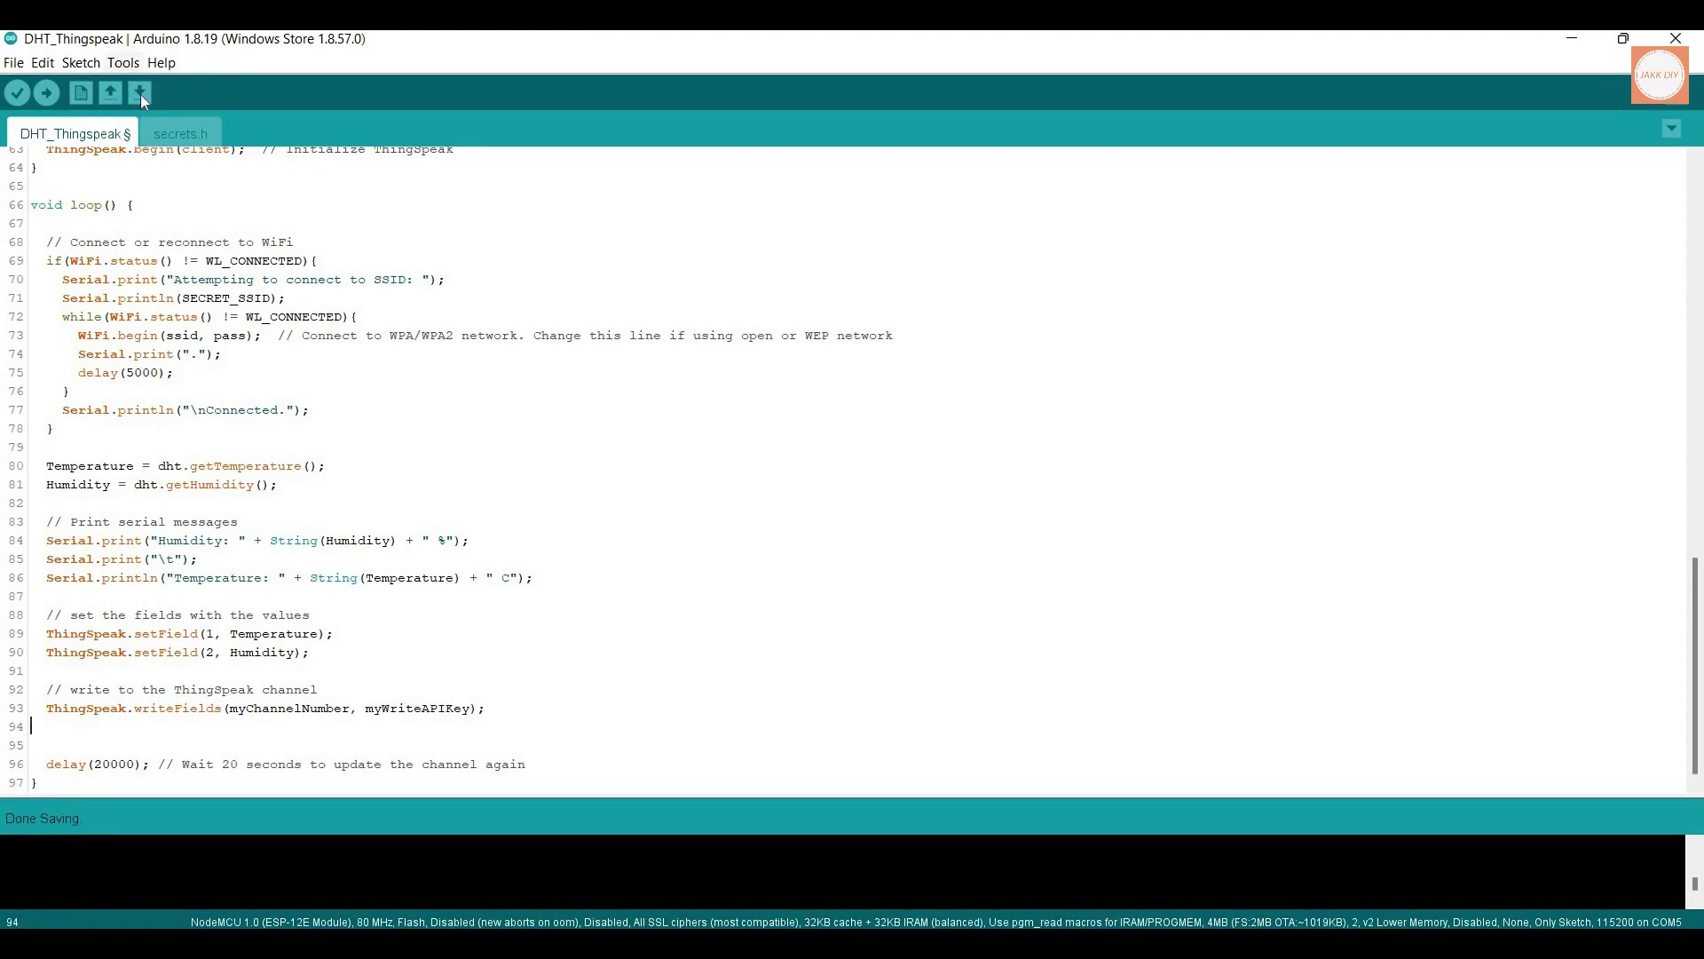
Verify the board and port settings, then upload the sketch to the NodeMCU
left_click(125, 64)
mouse_move(268, 263)
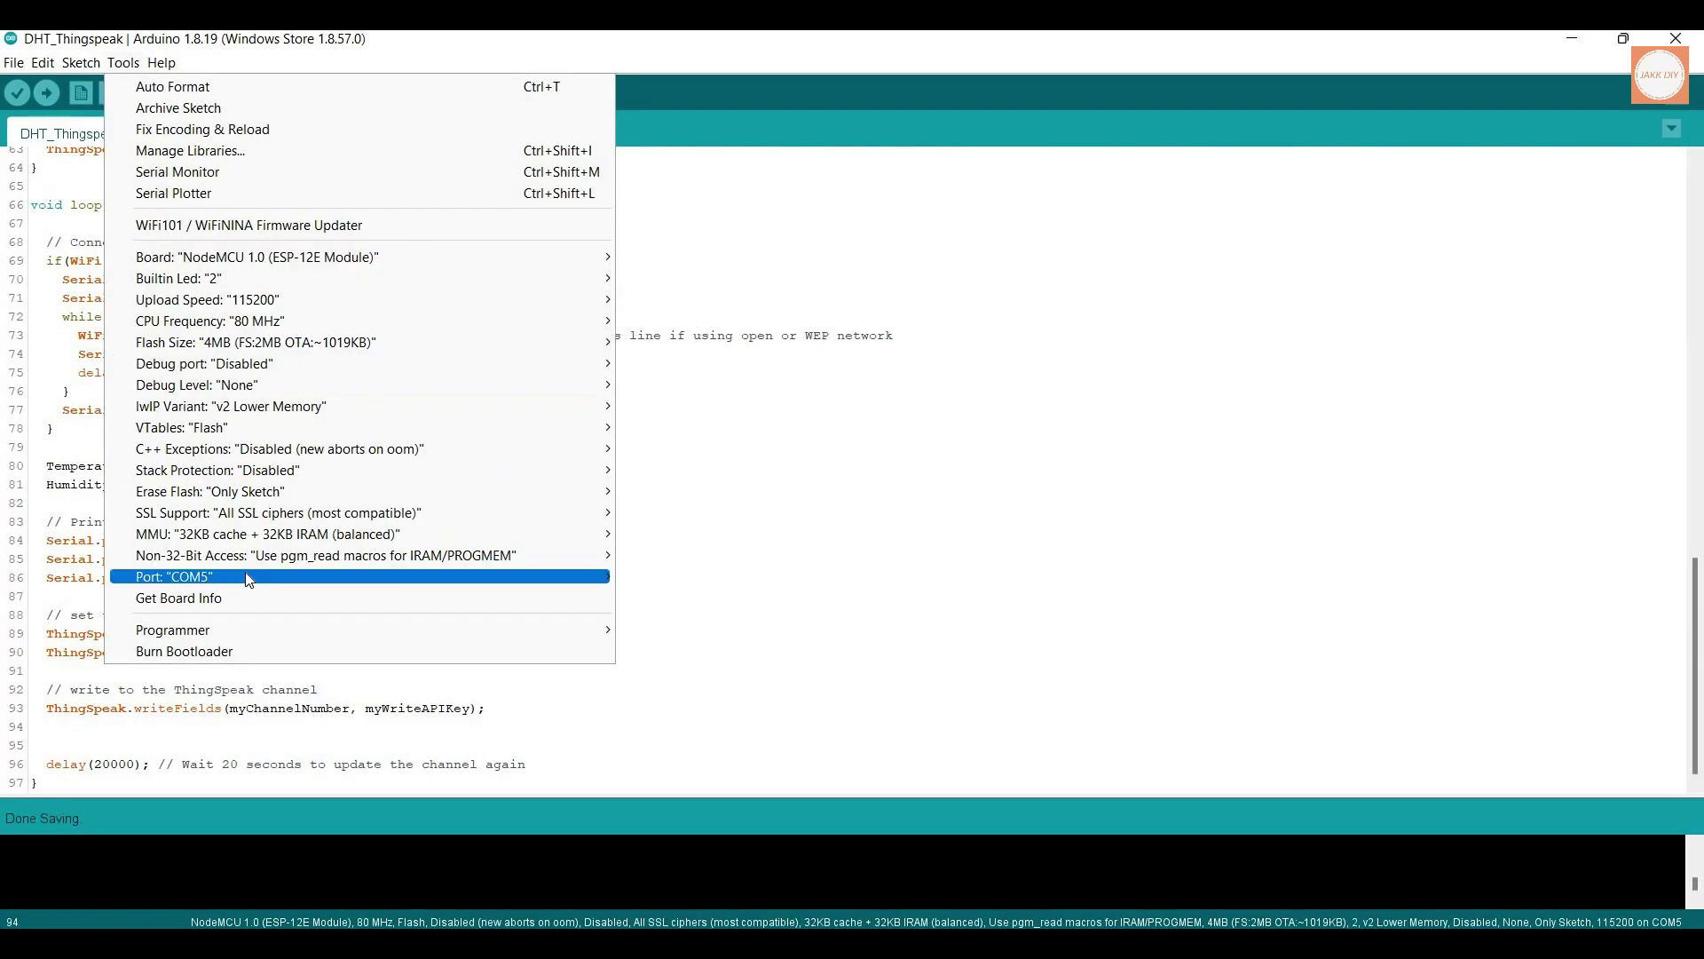
left_click(46, 94)
left_click(50, 96)
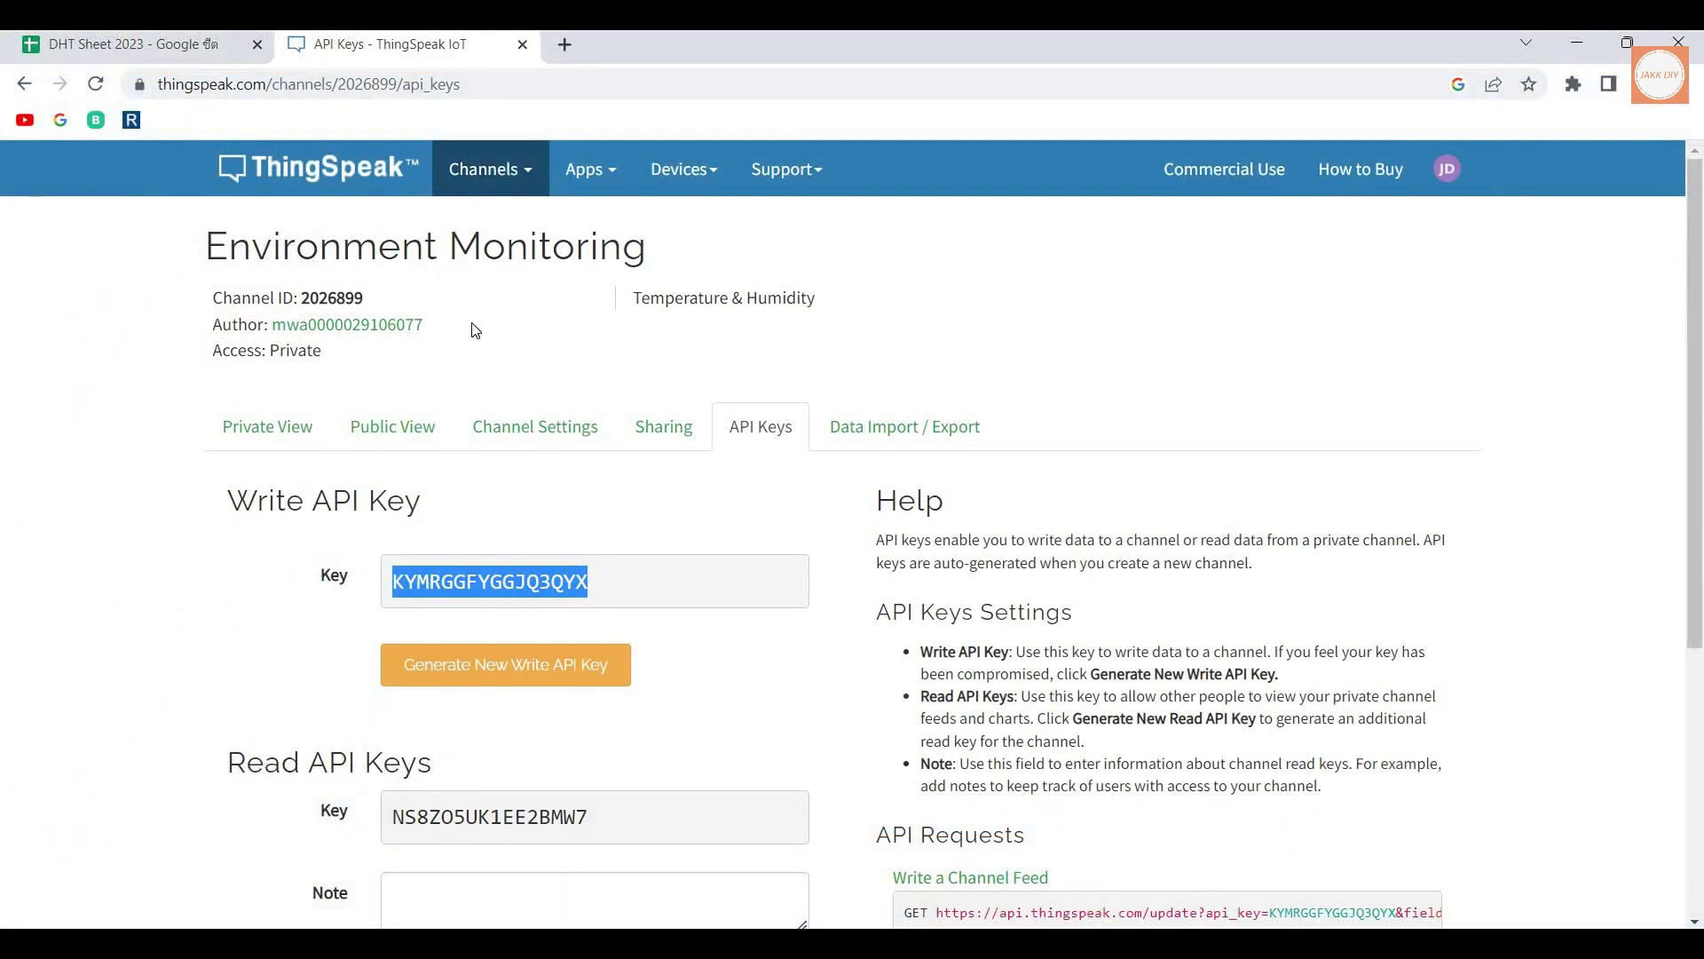
Return to the channel's Private View and scroll through it
left_click(282, 431)
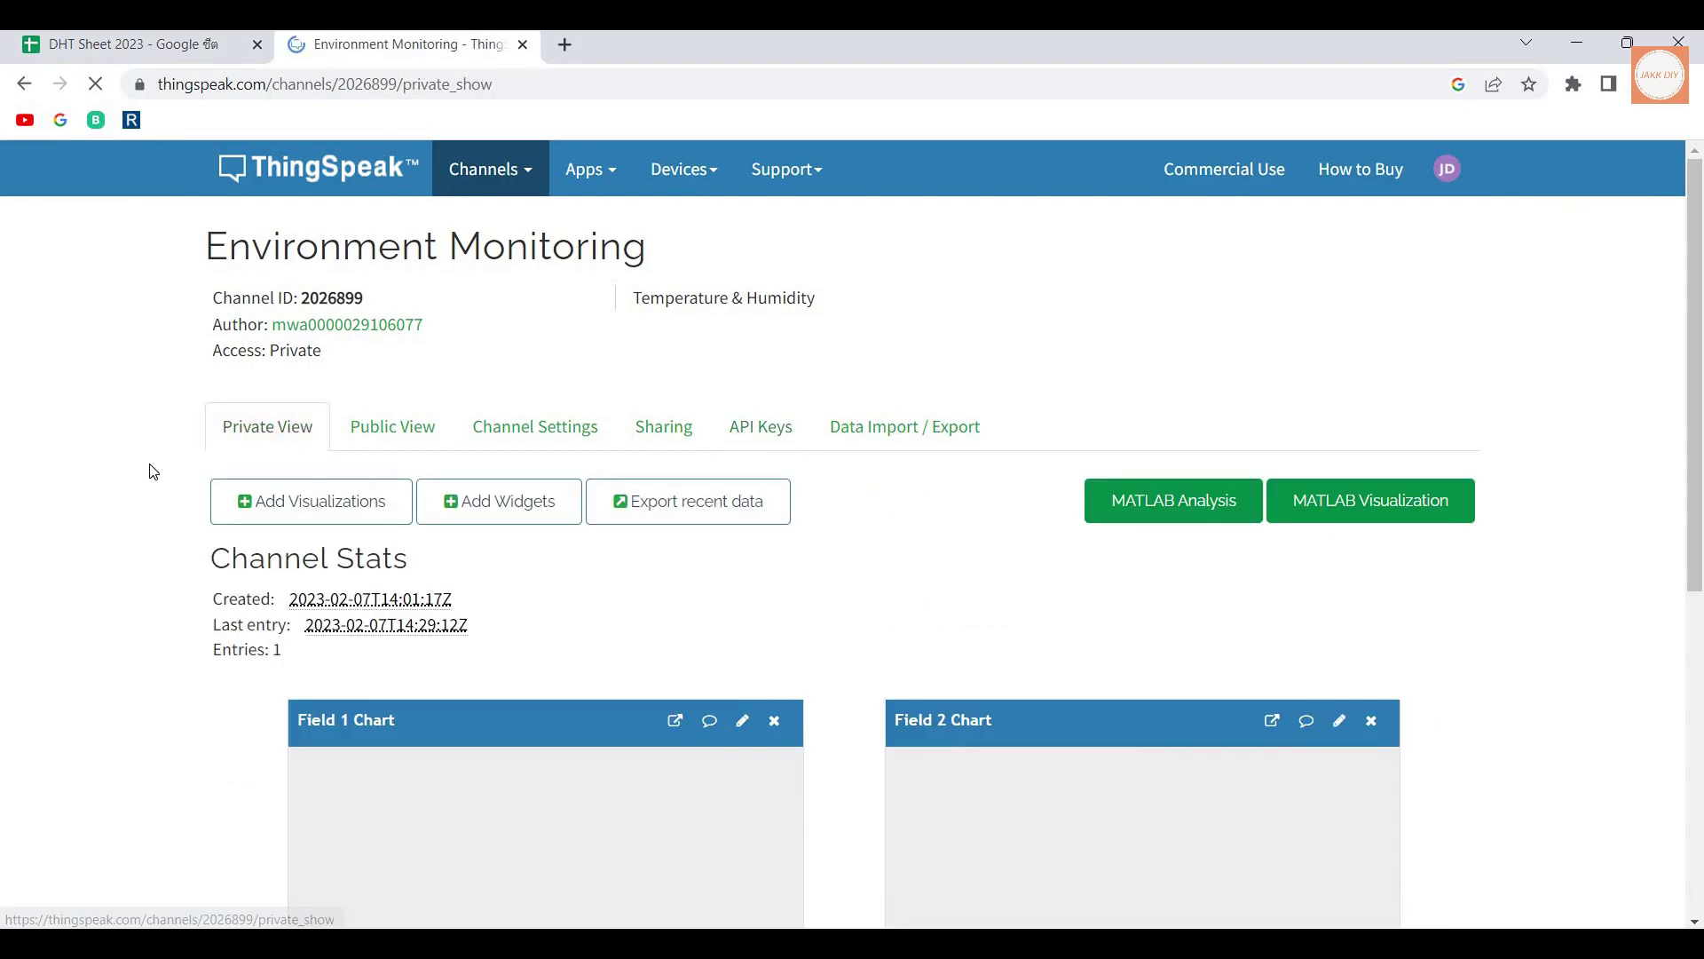
scroll(108, 472, "down", 1)
scroll(108, 472, "down", 2)
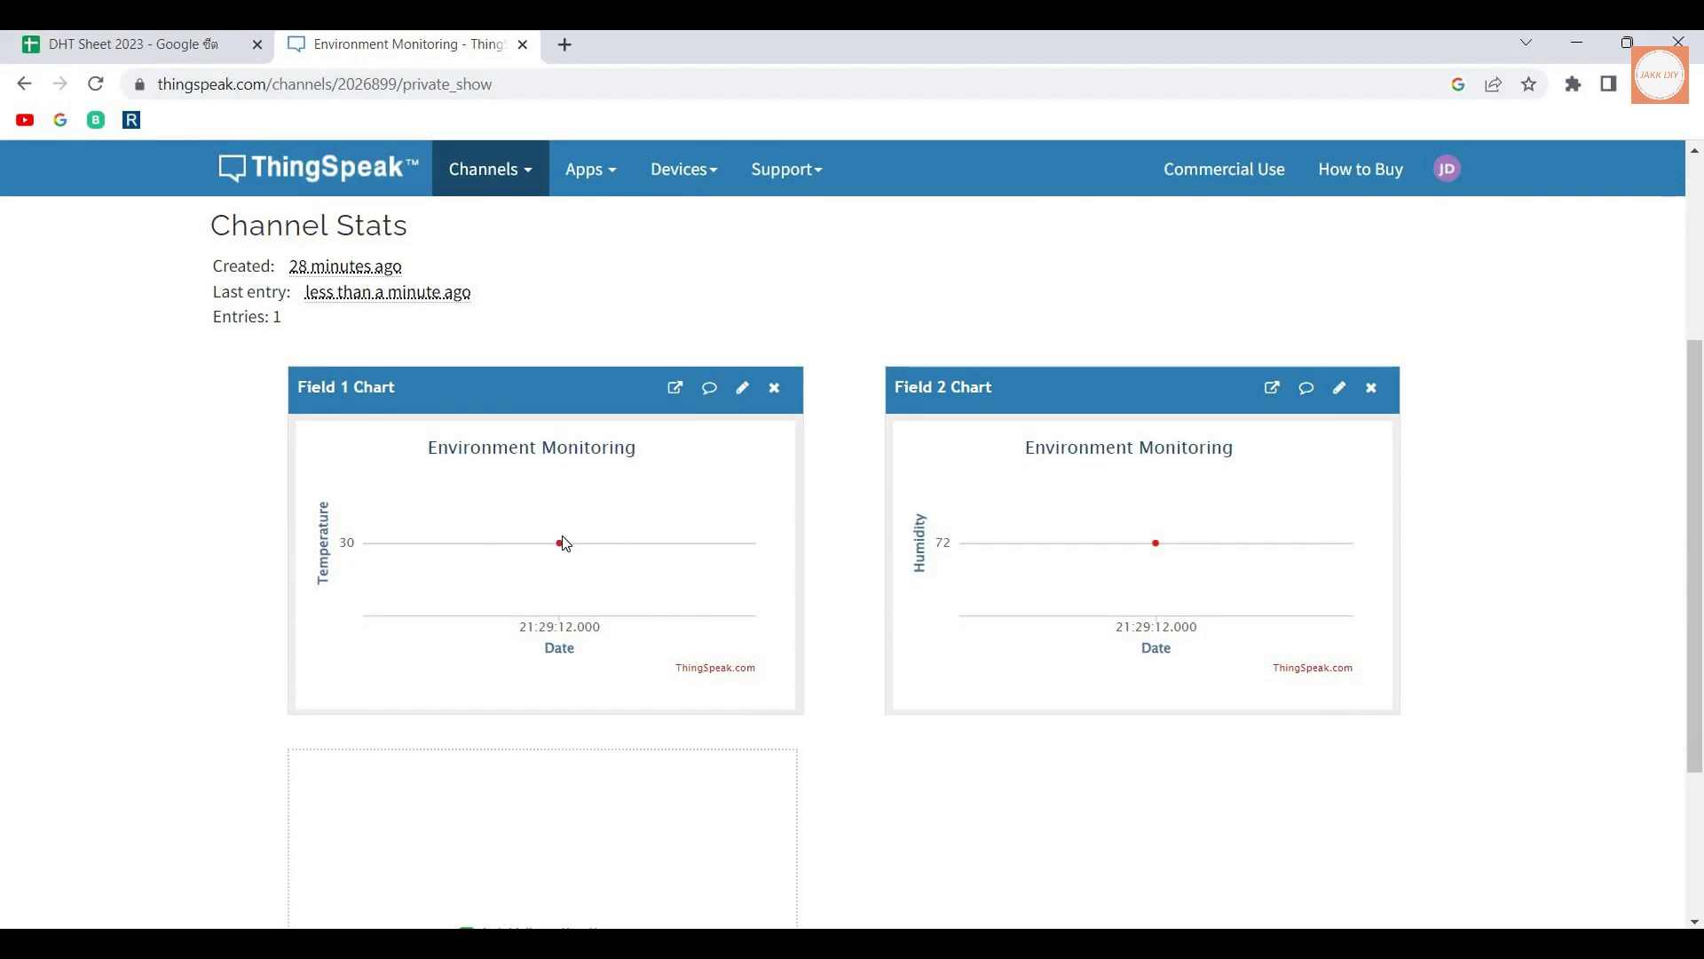
mouse_move(1157, 545)
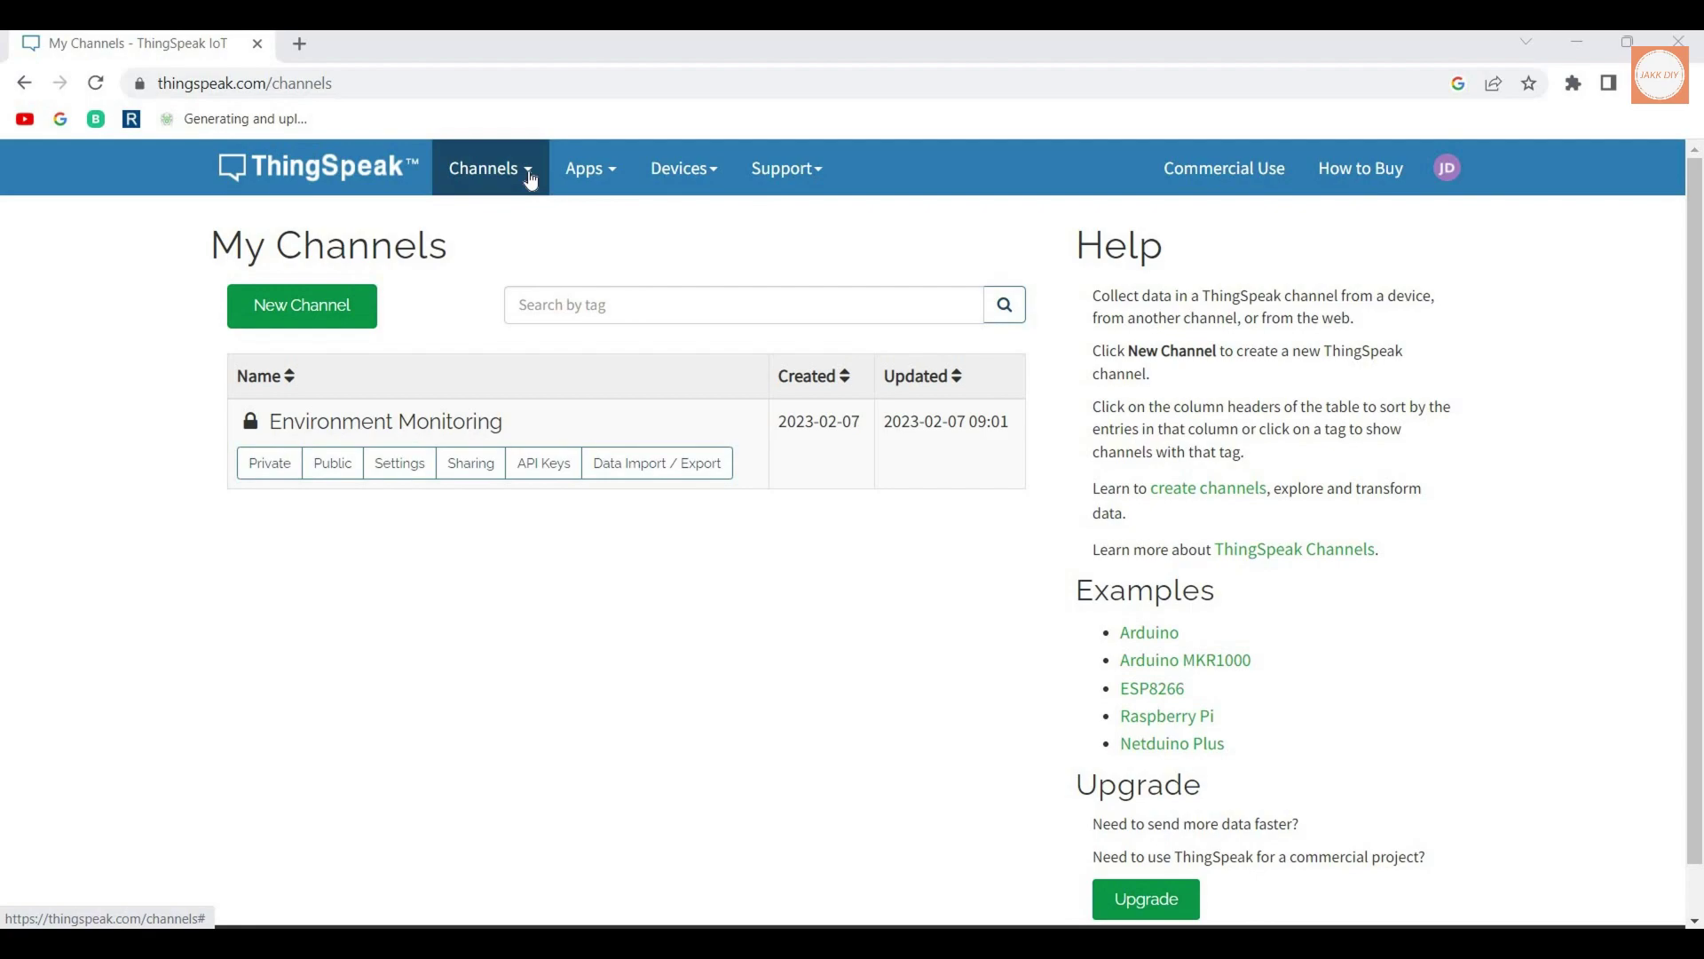
Open Environment Monitoring from My Channels and view its temperature and humidity charts
left_click(519, 175)
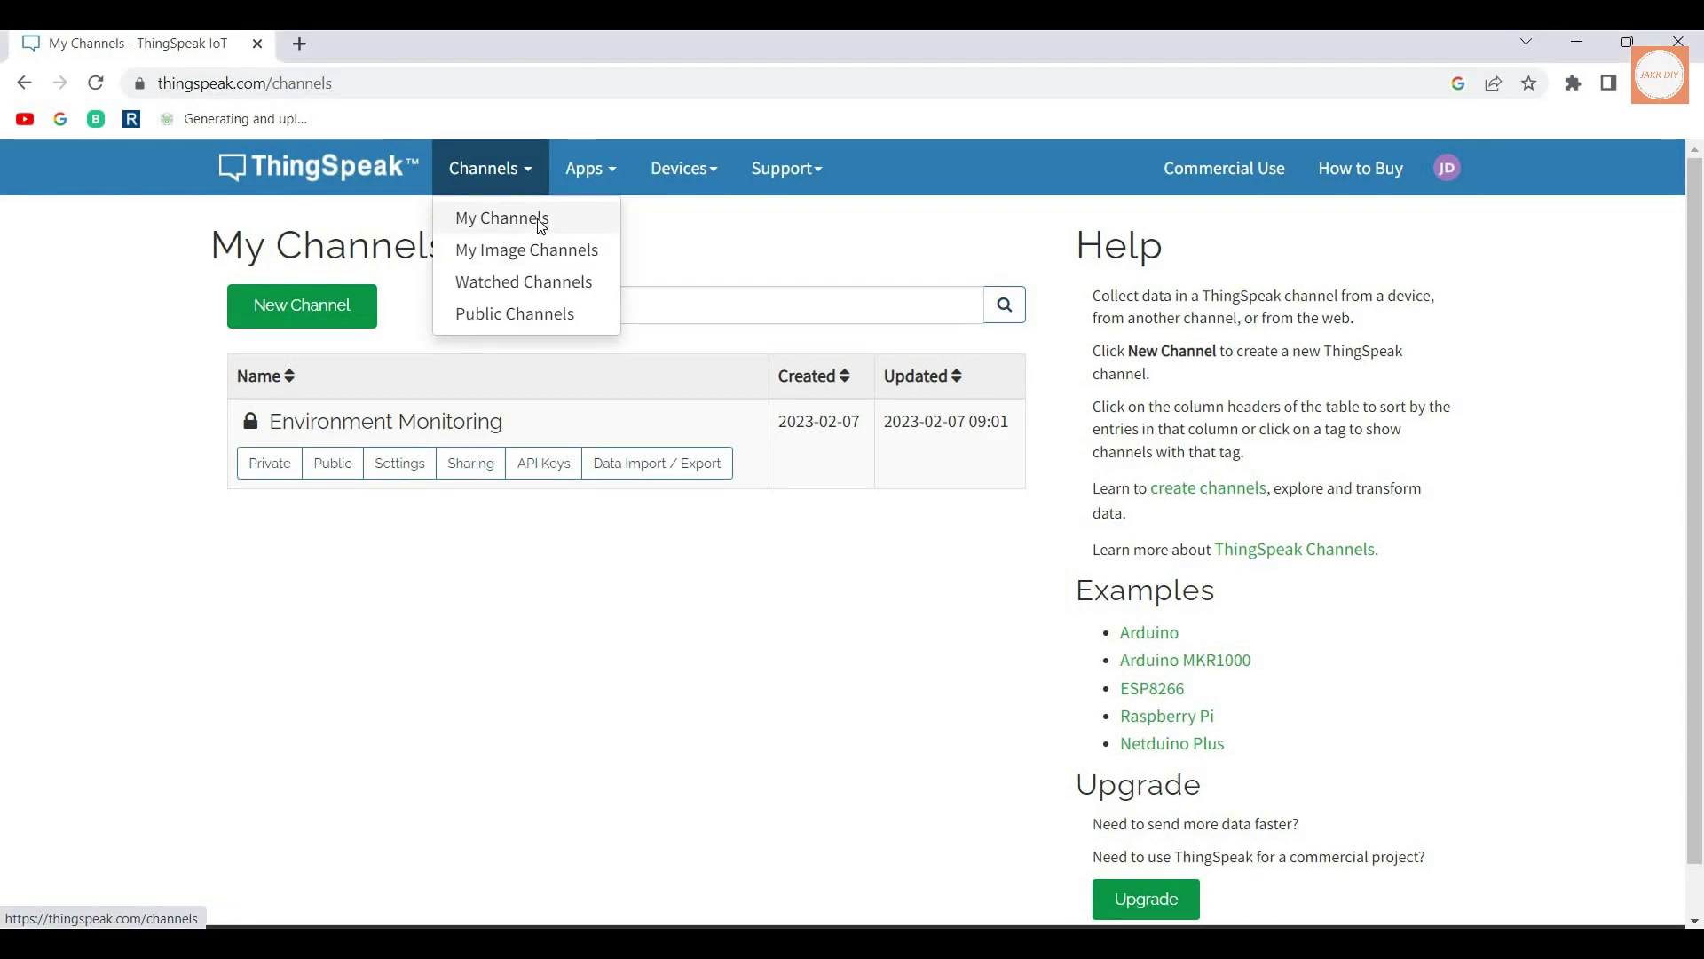
left_click(540, 226)
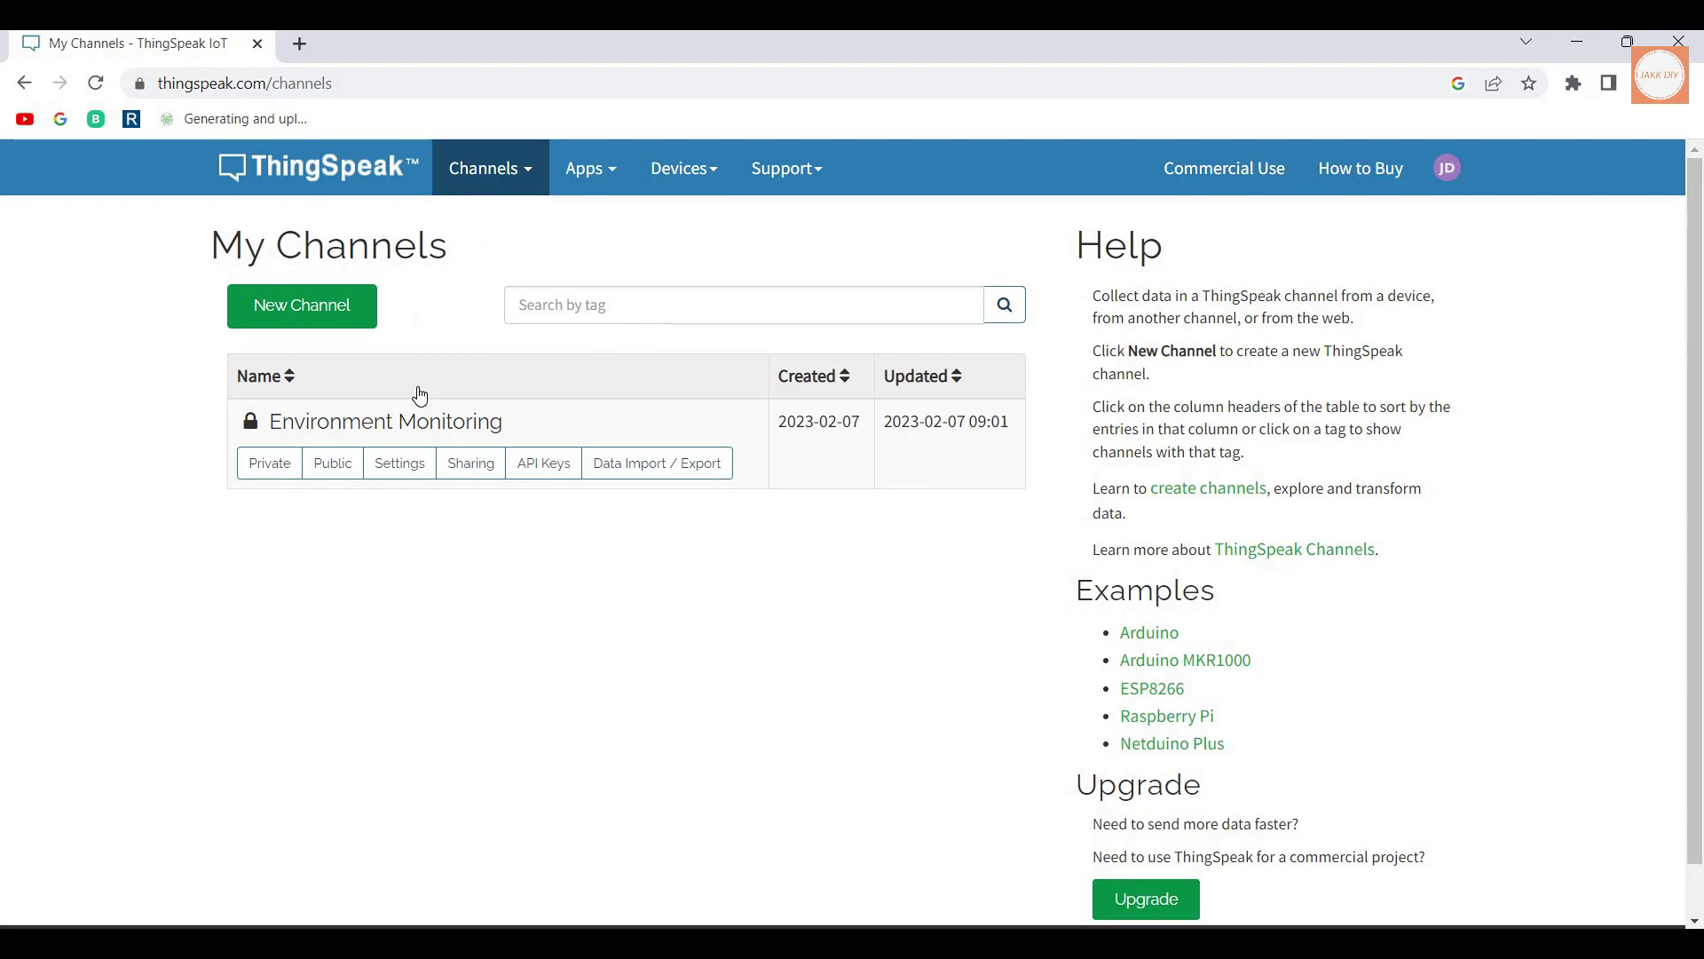
left_click(419, 432)
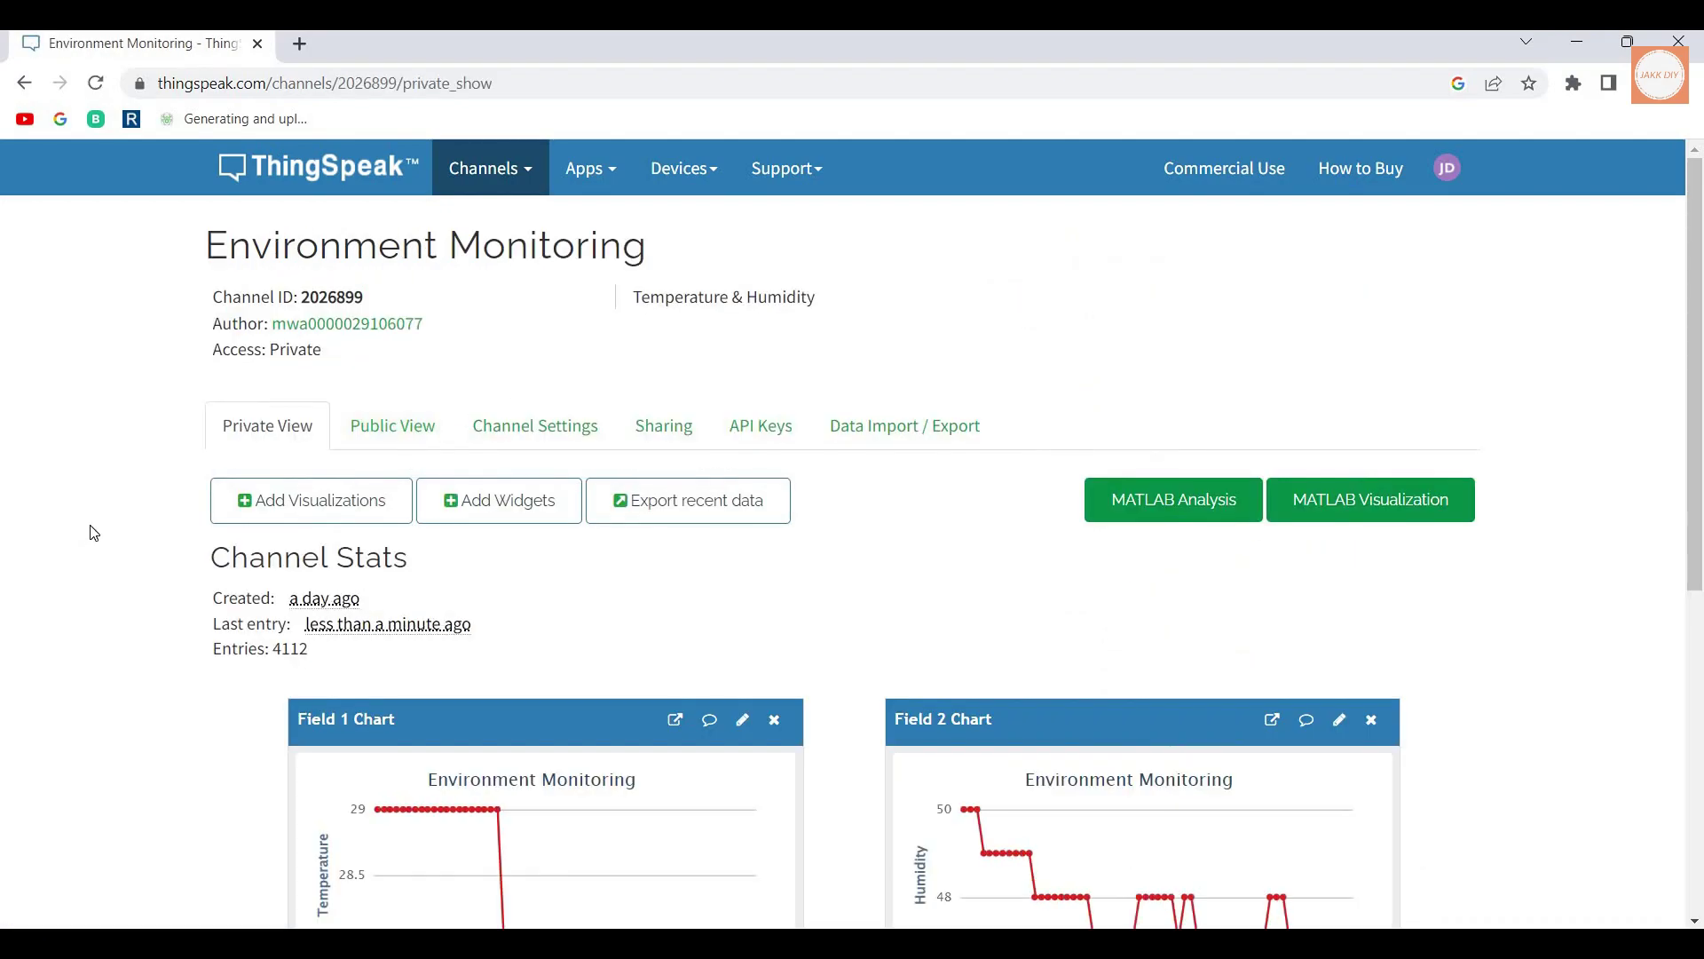
scroll(93, 529, "down", 3)
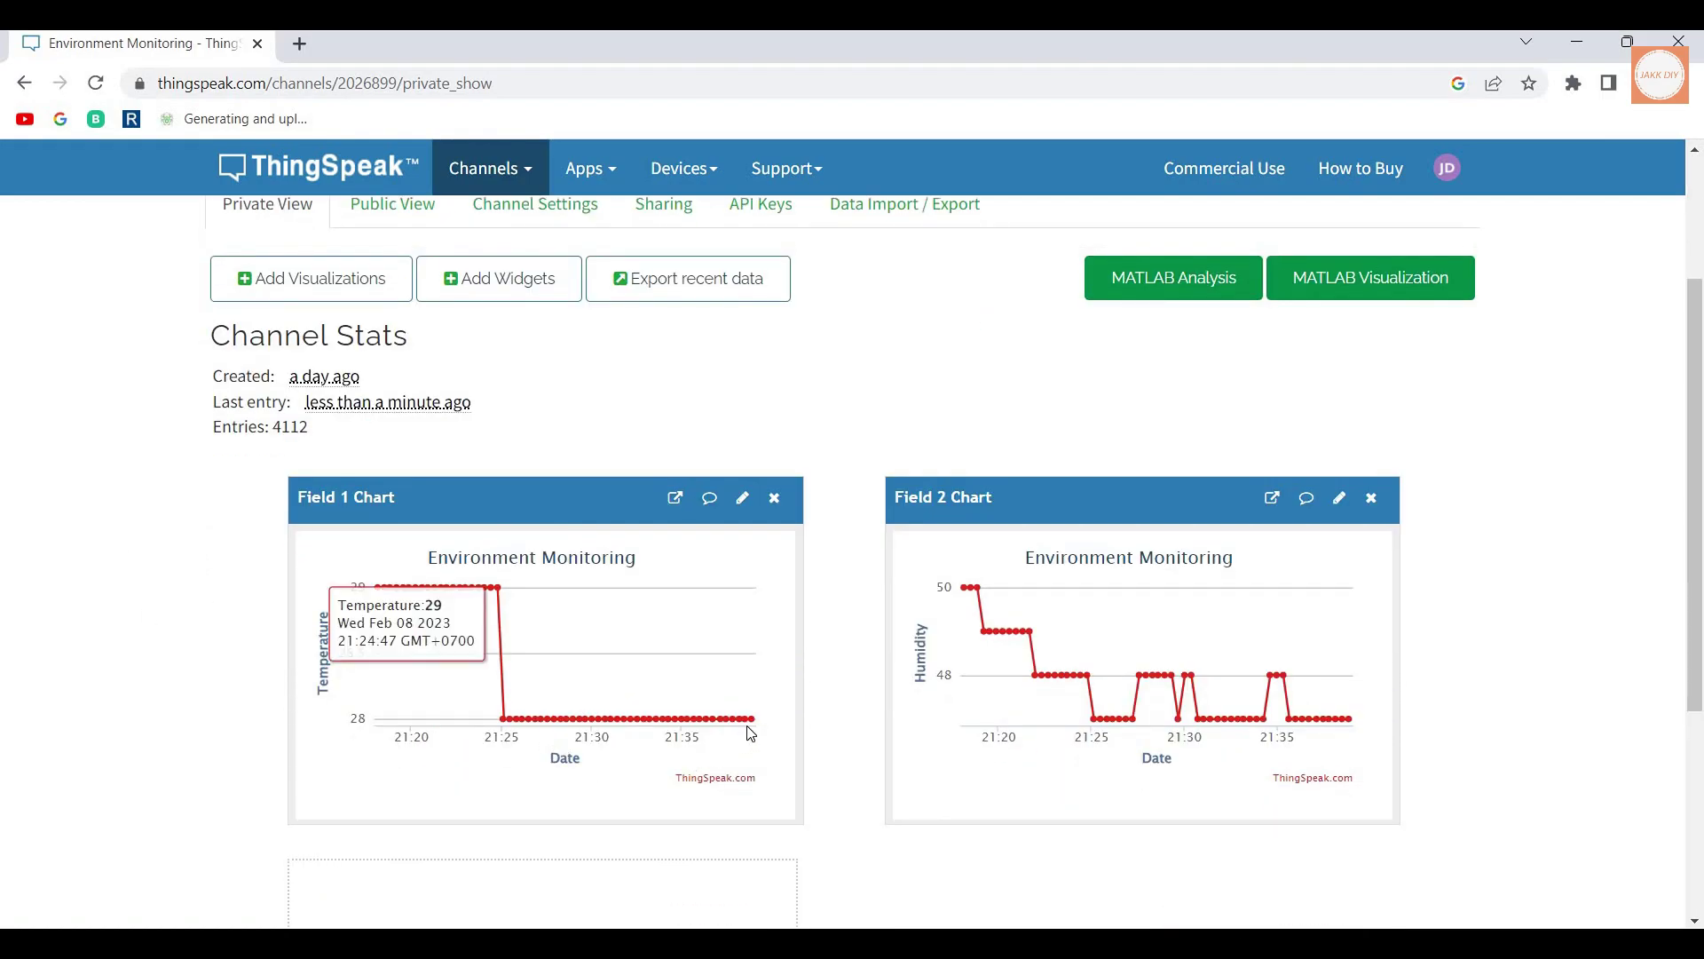
mouse_move(754, 720)
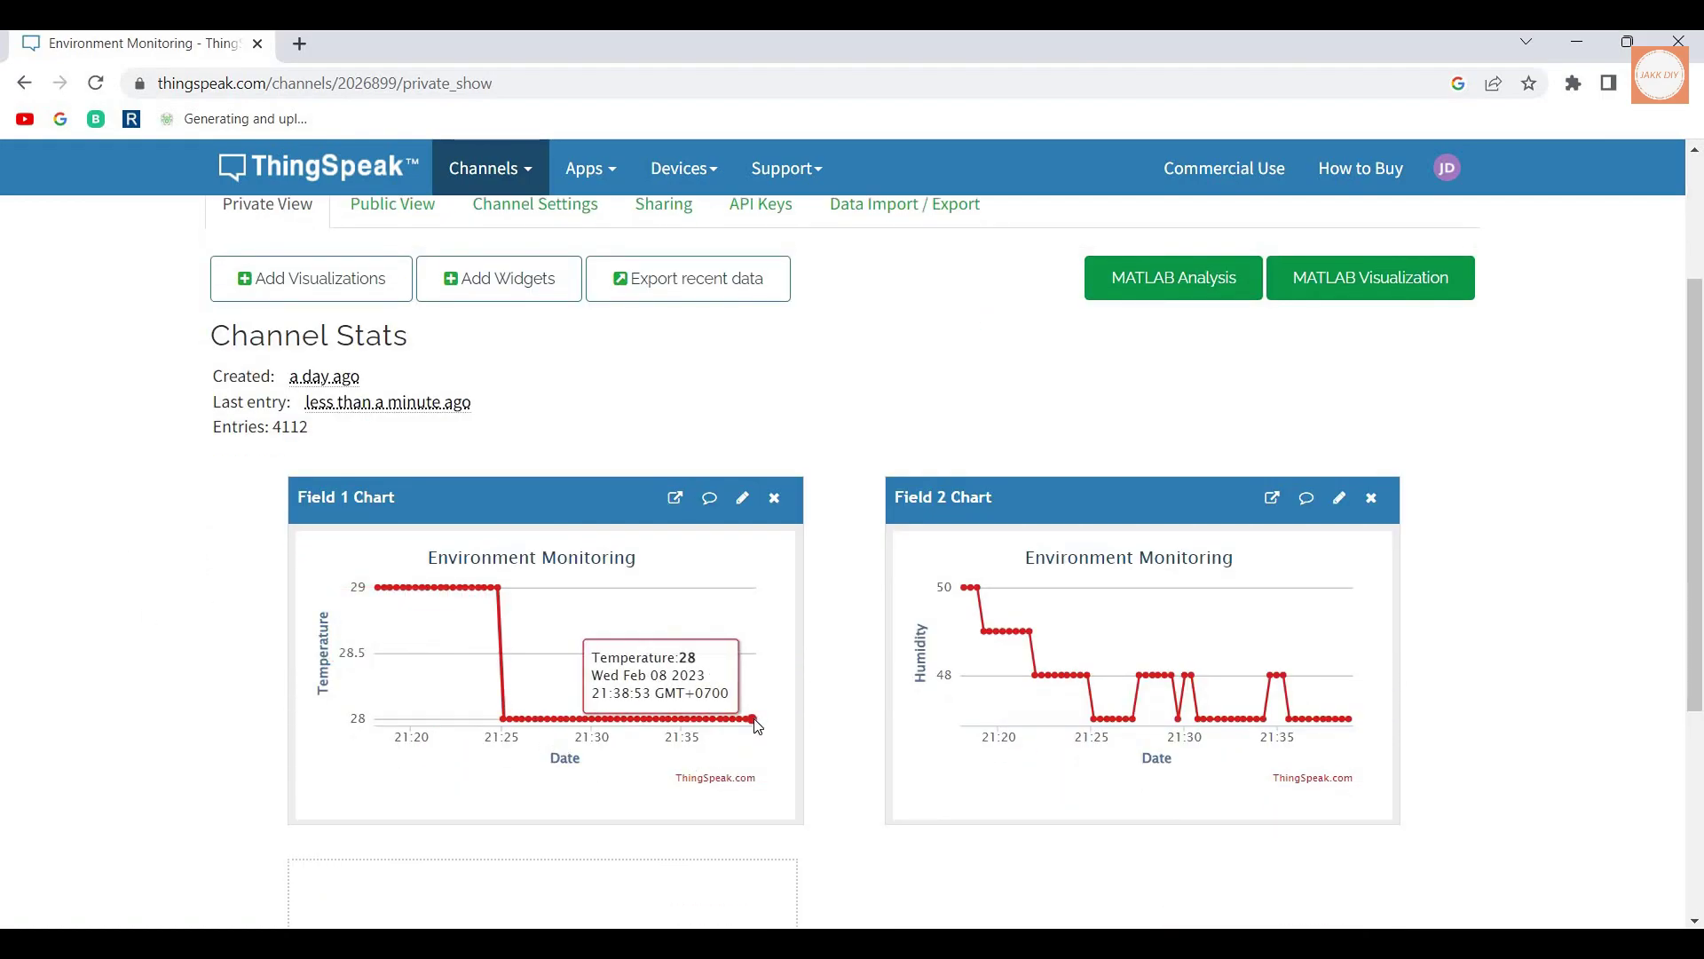
mouse_move(380, 595)
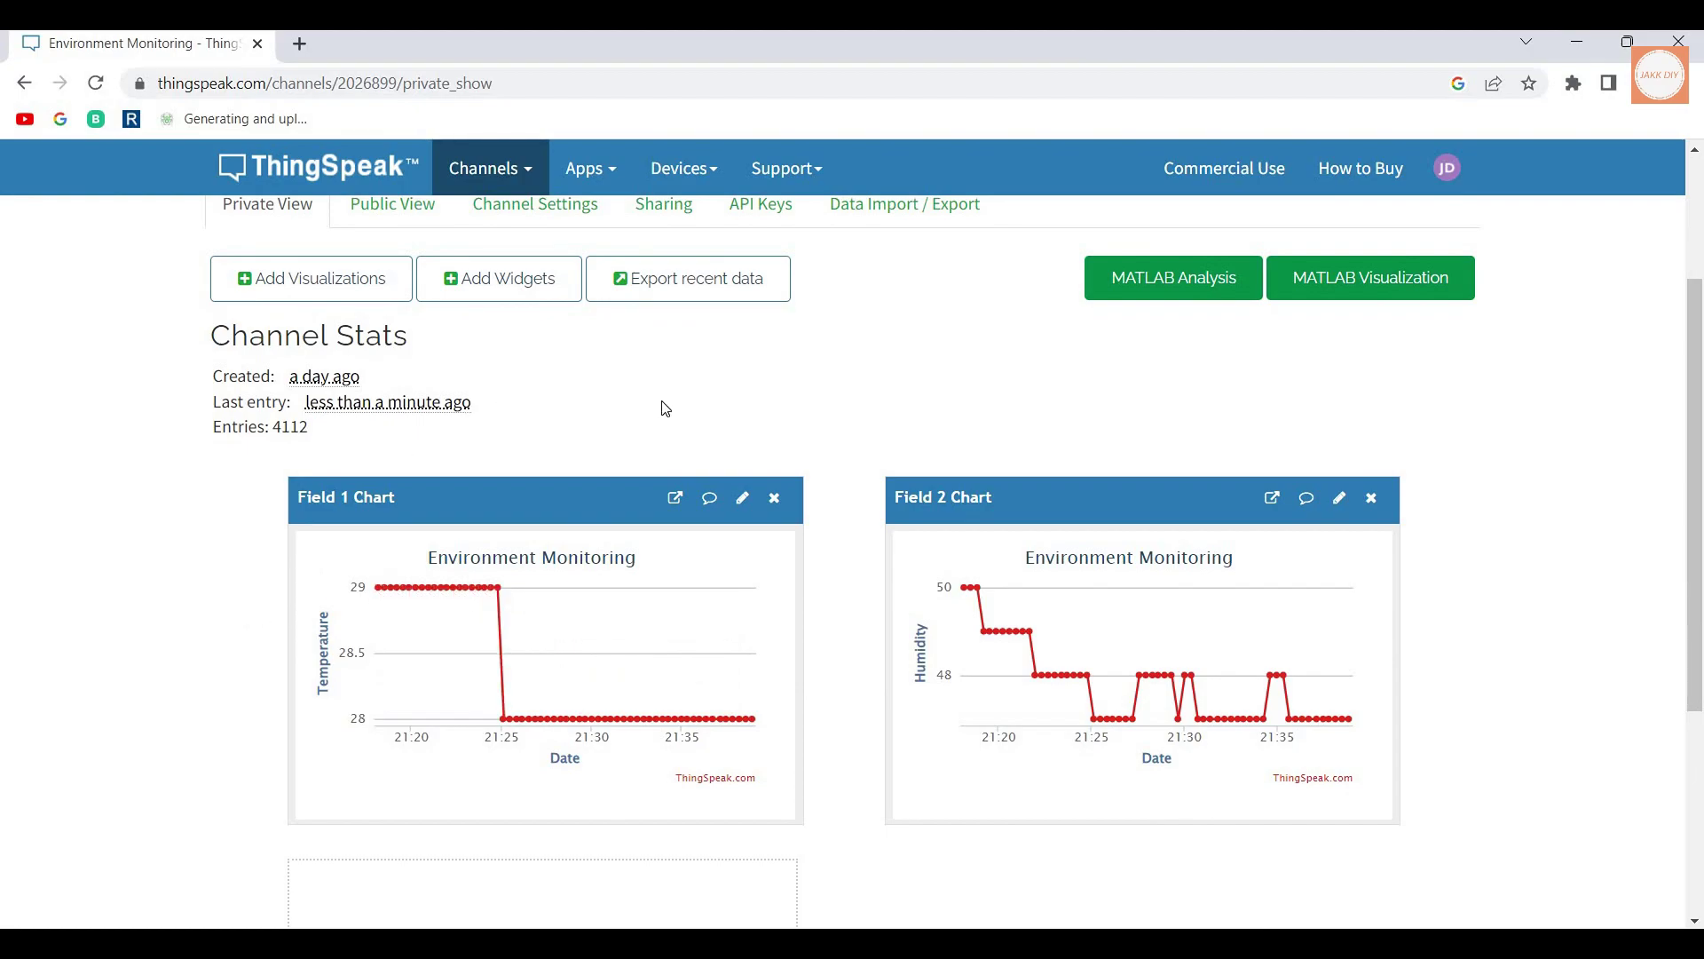
Set the Field 1 temperature chart to show 180 results
left_click(744, 500)
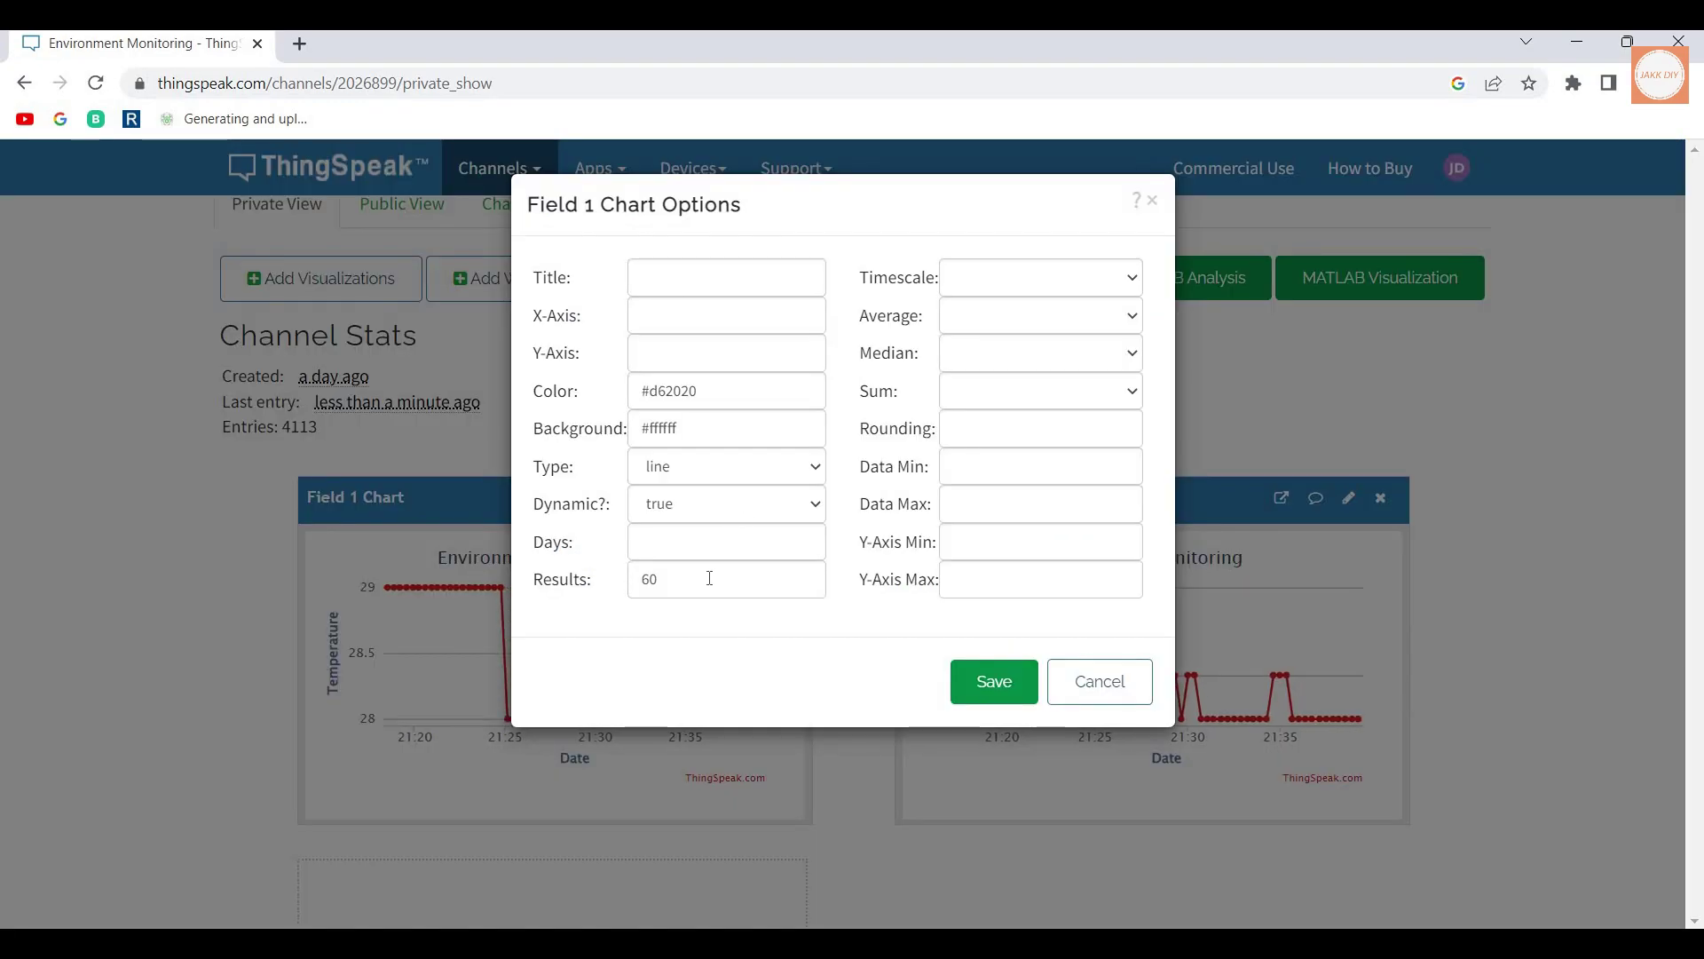
left_click_drag(710, 578, 641, 579)
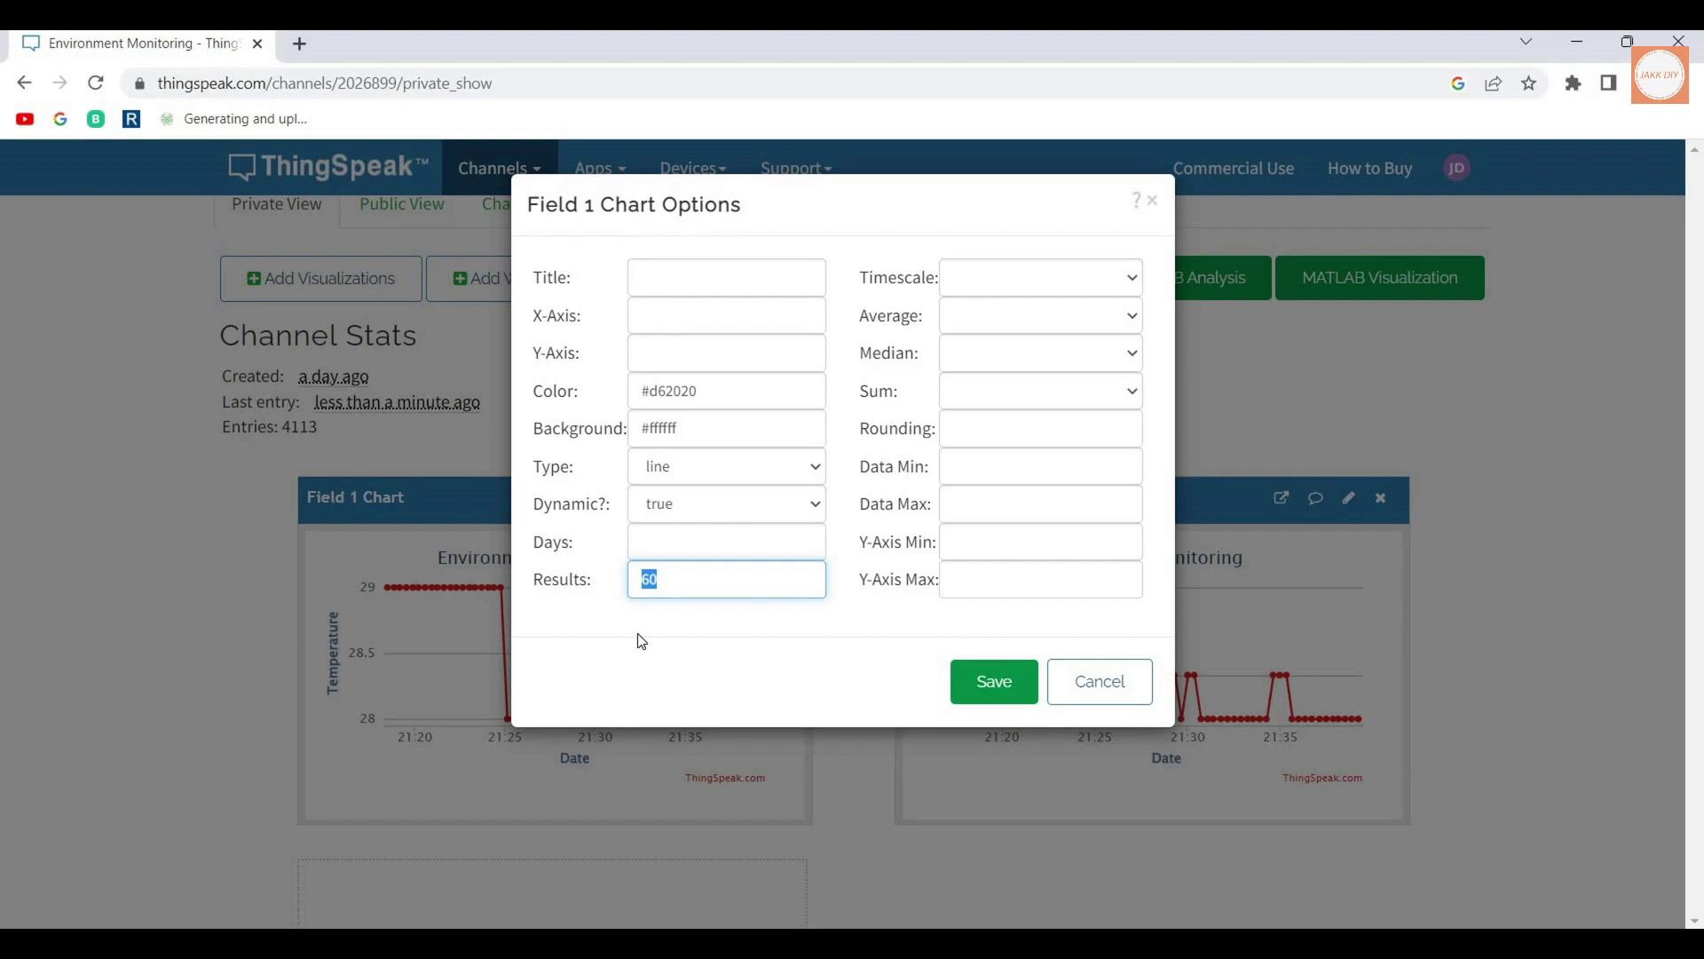
type("180")
left_click(996, 684)
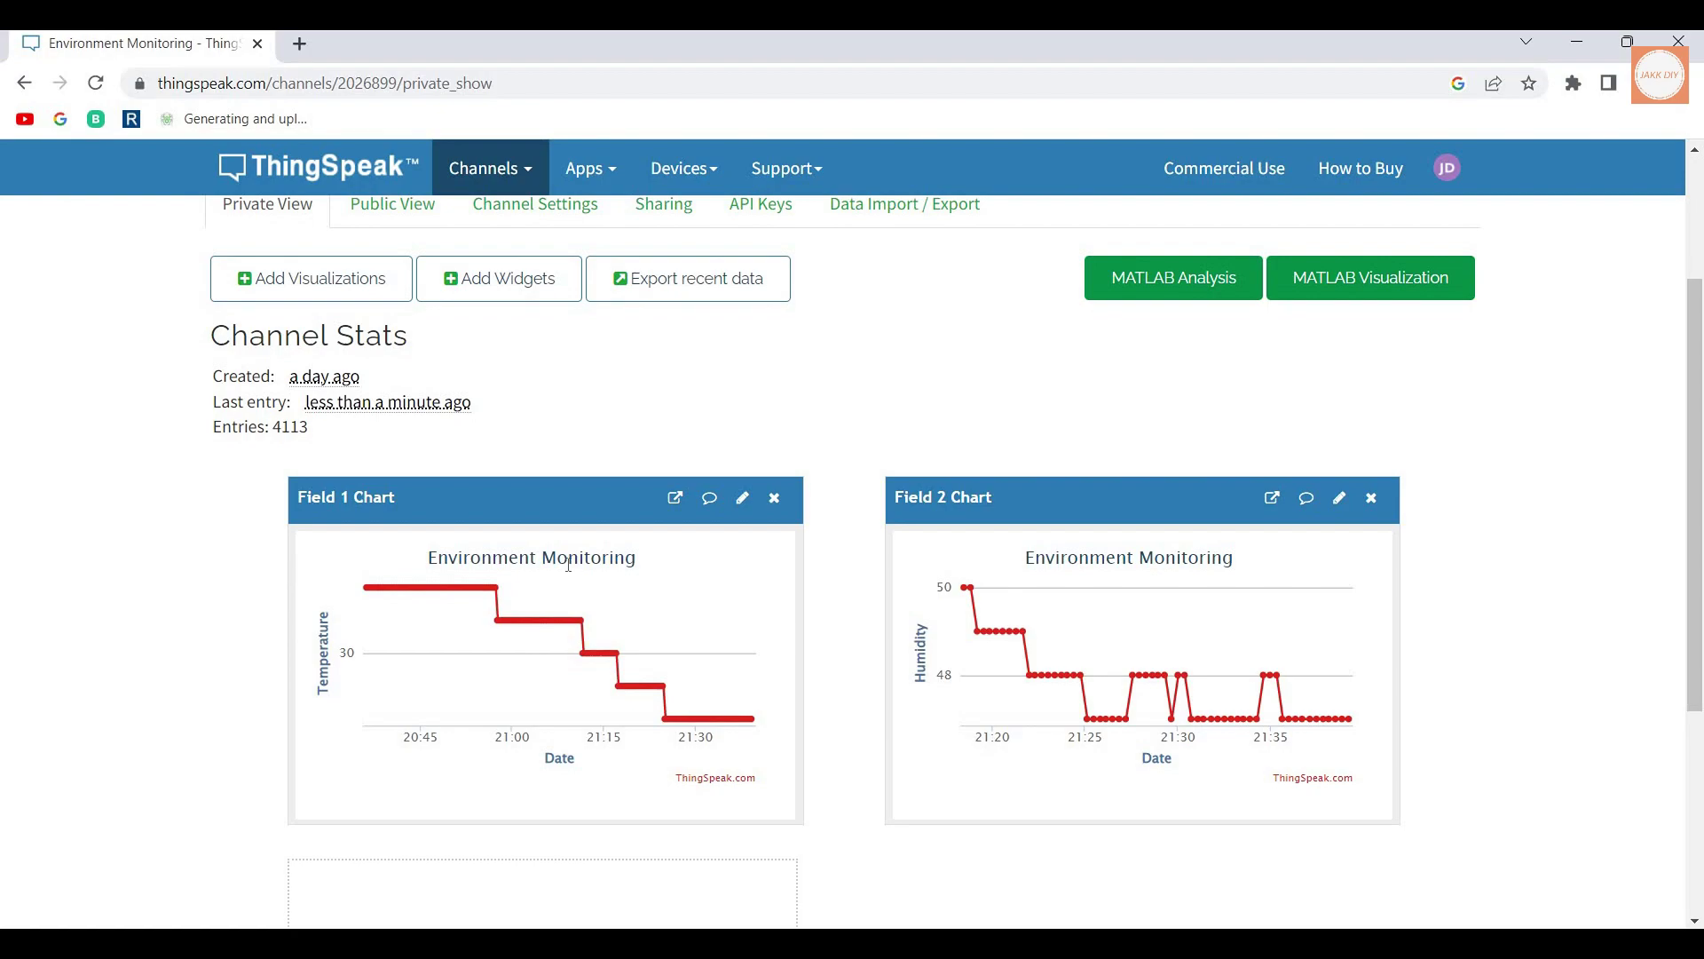
Set the Field 2 humidity chart to show 180 results
mouse_move(497, 595)
left_click(1341, 498)
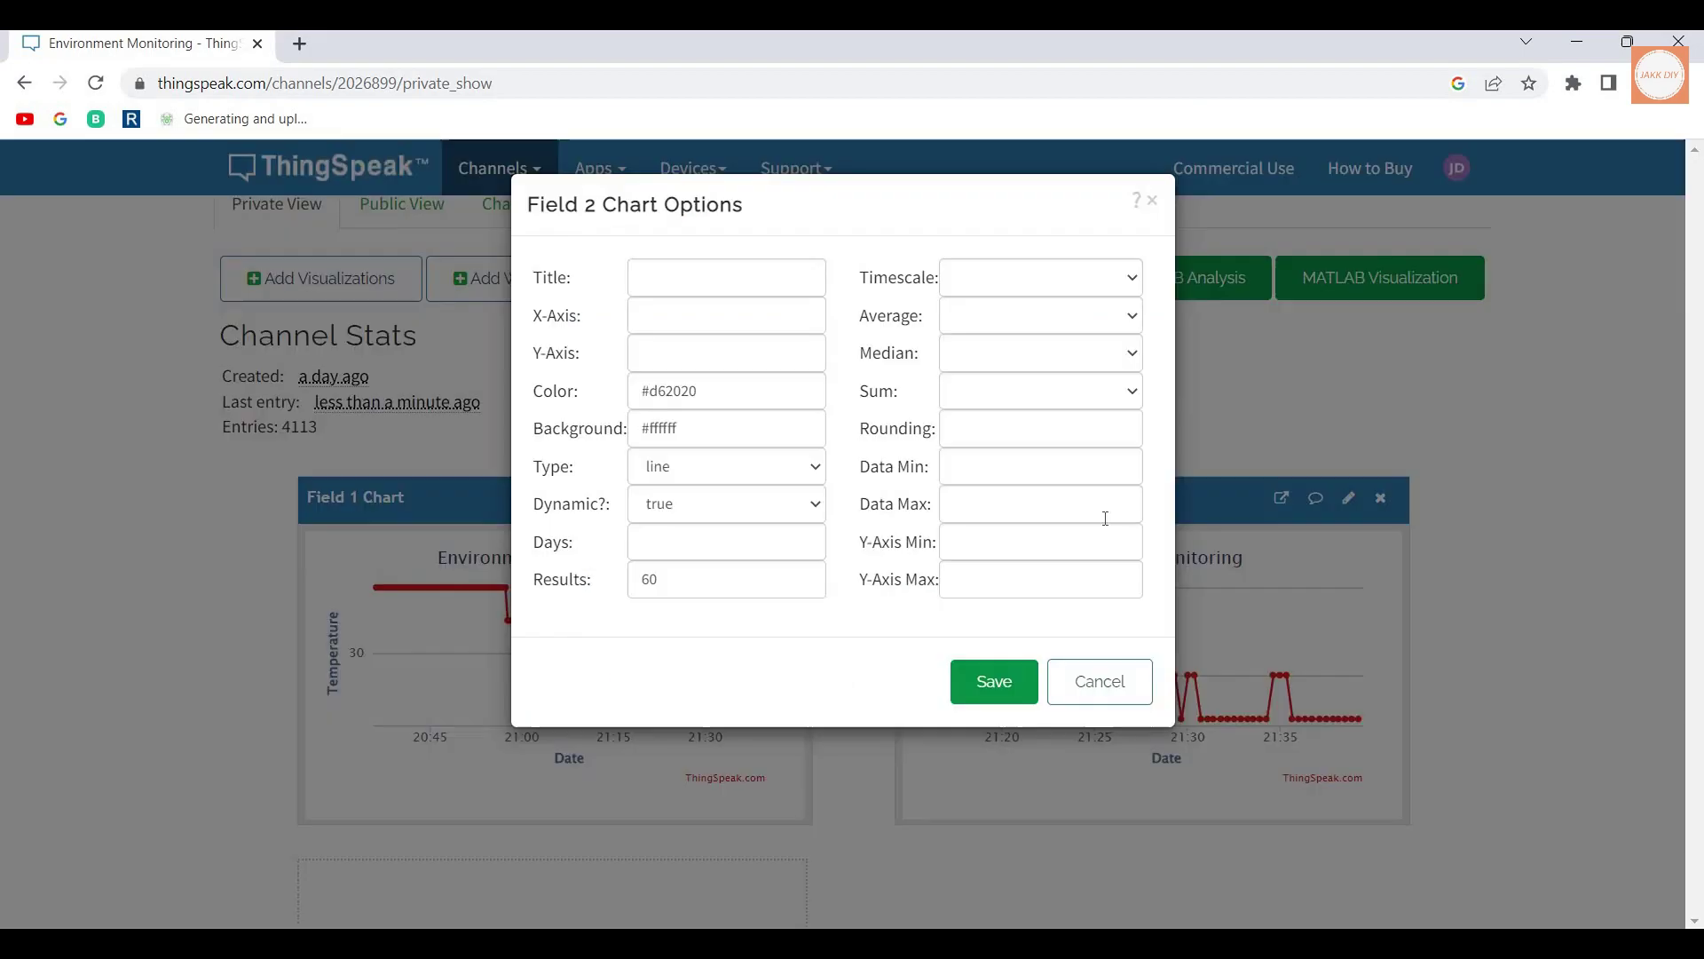
left_click(609, 588)
type("180")
left_click(994, 694)
left_click(995, 695)
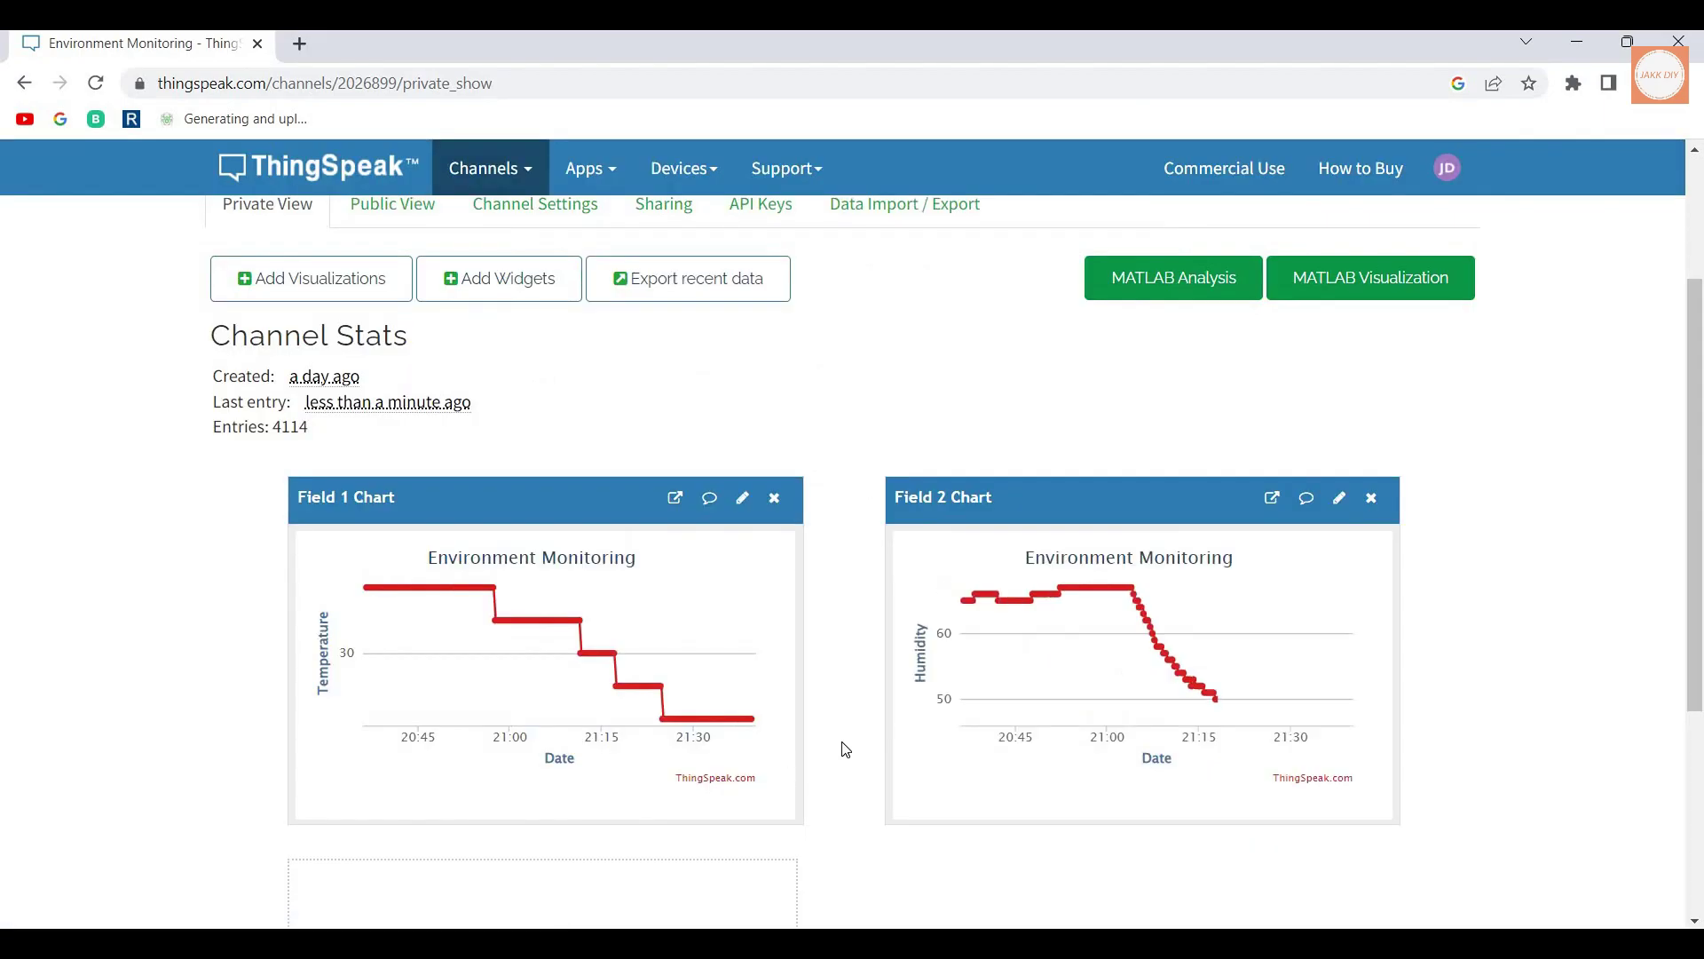
Change the Field 1 chart's Results from 180 to 4320
scroll(845, 750, "down", 1)
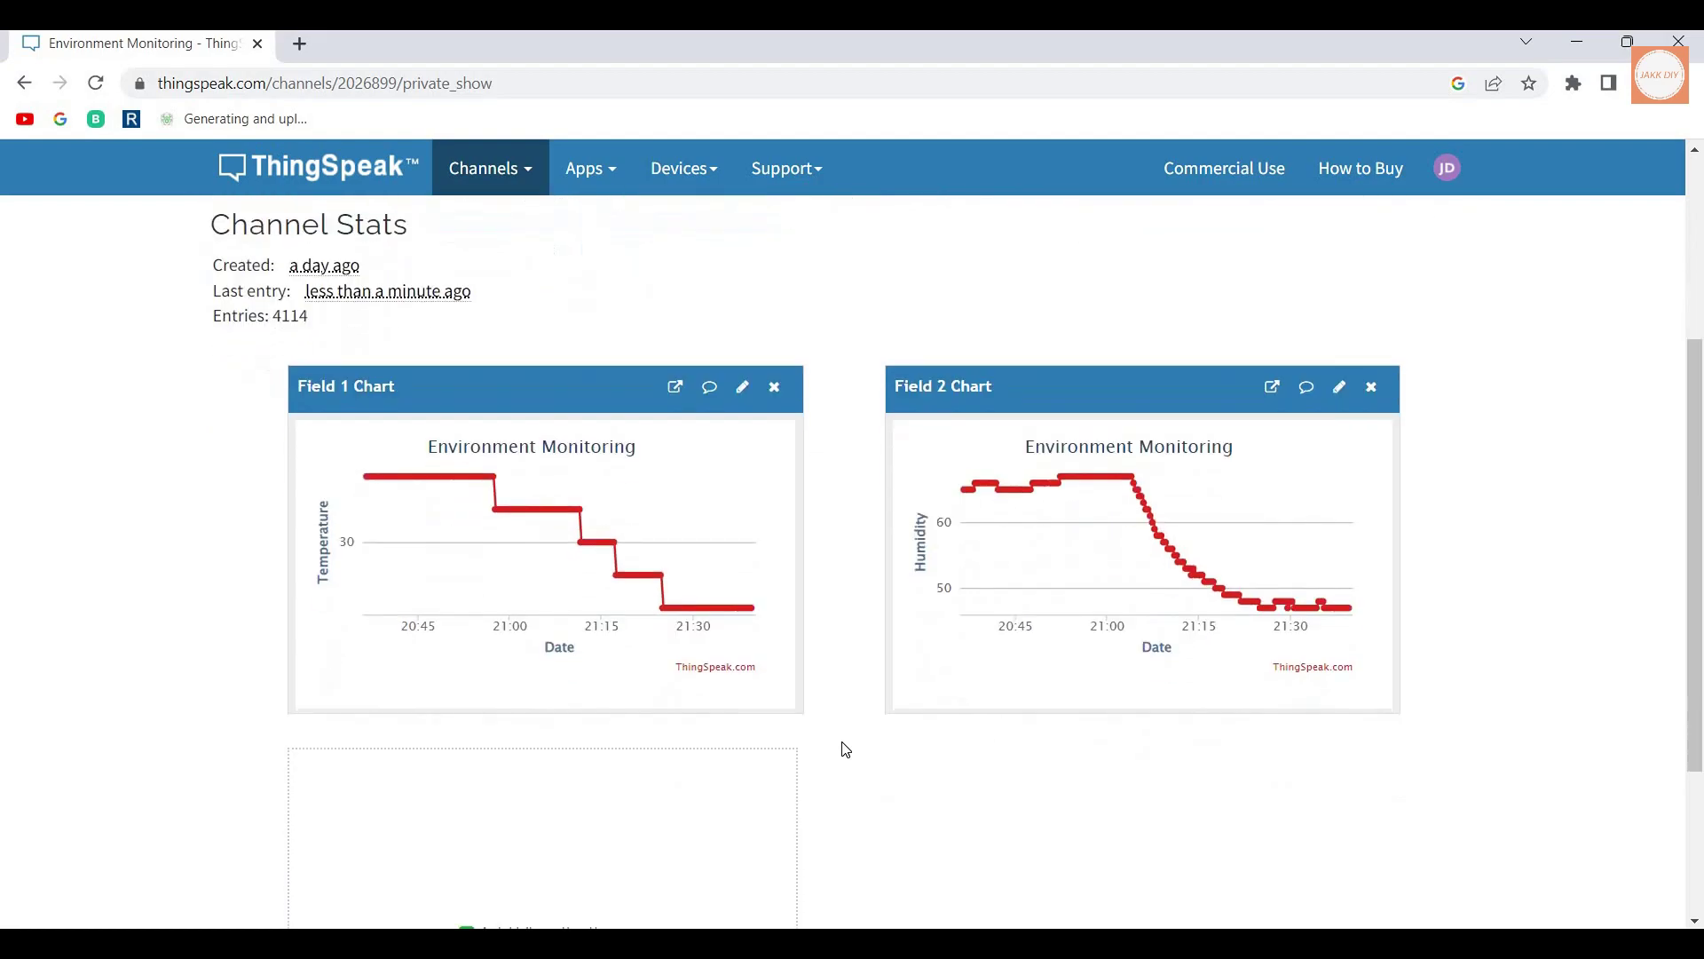
scroll(840, 745, "up", 1)
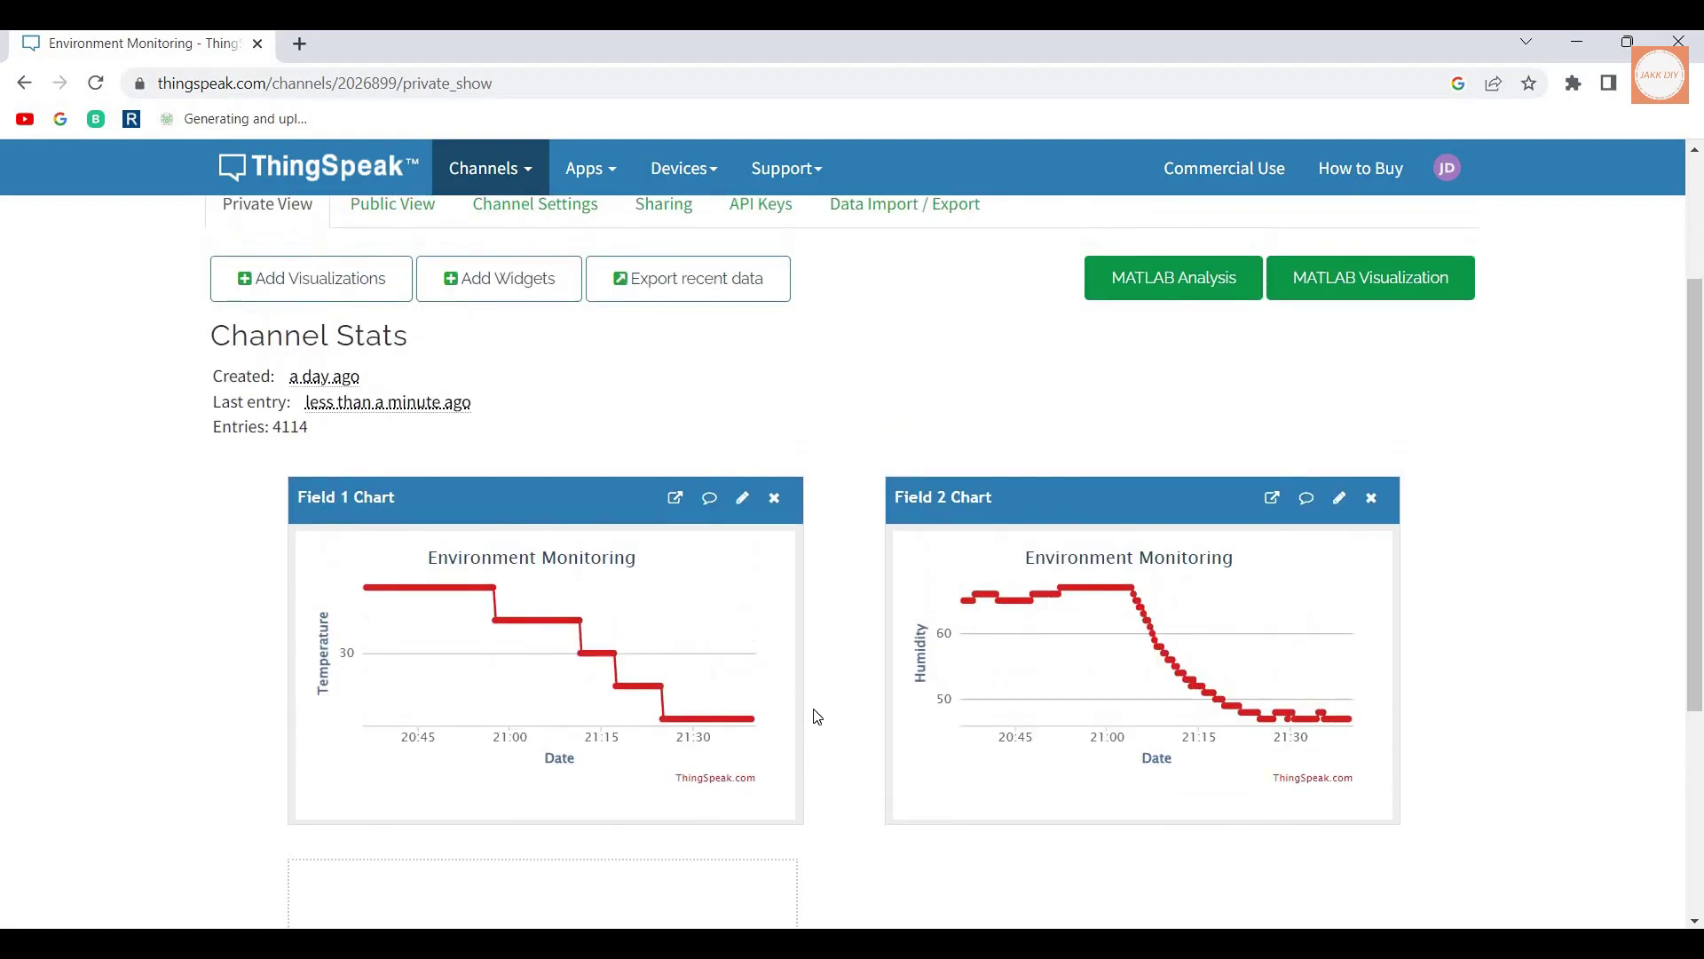
left_click(742, 497)
double_click(653, 579)
type("4320")
left_click(994, 696)
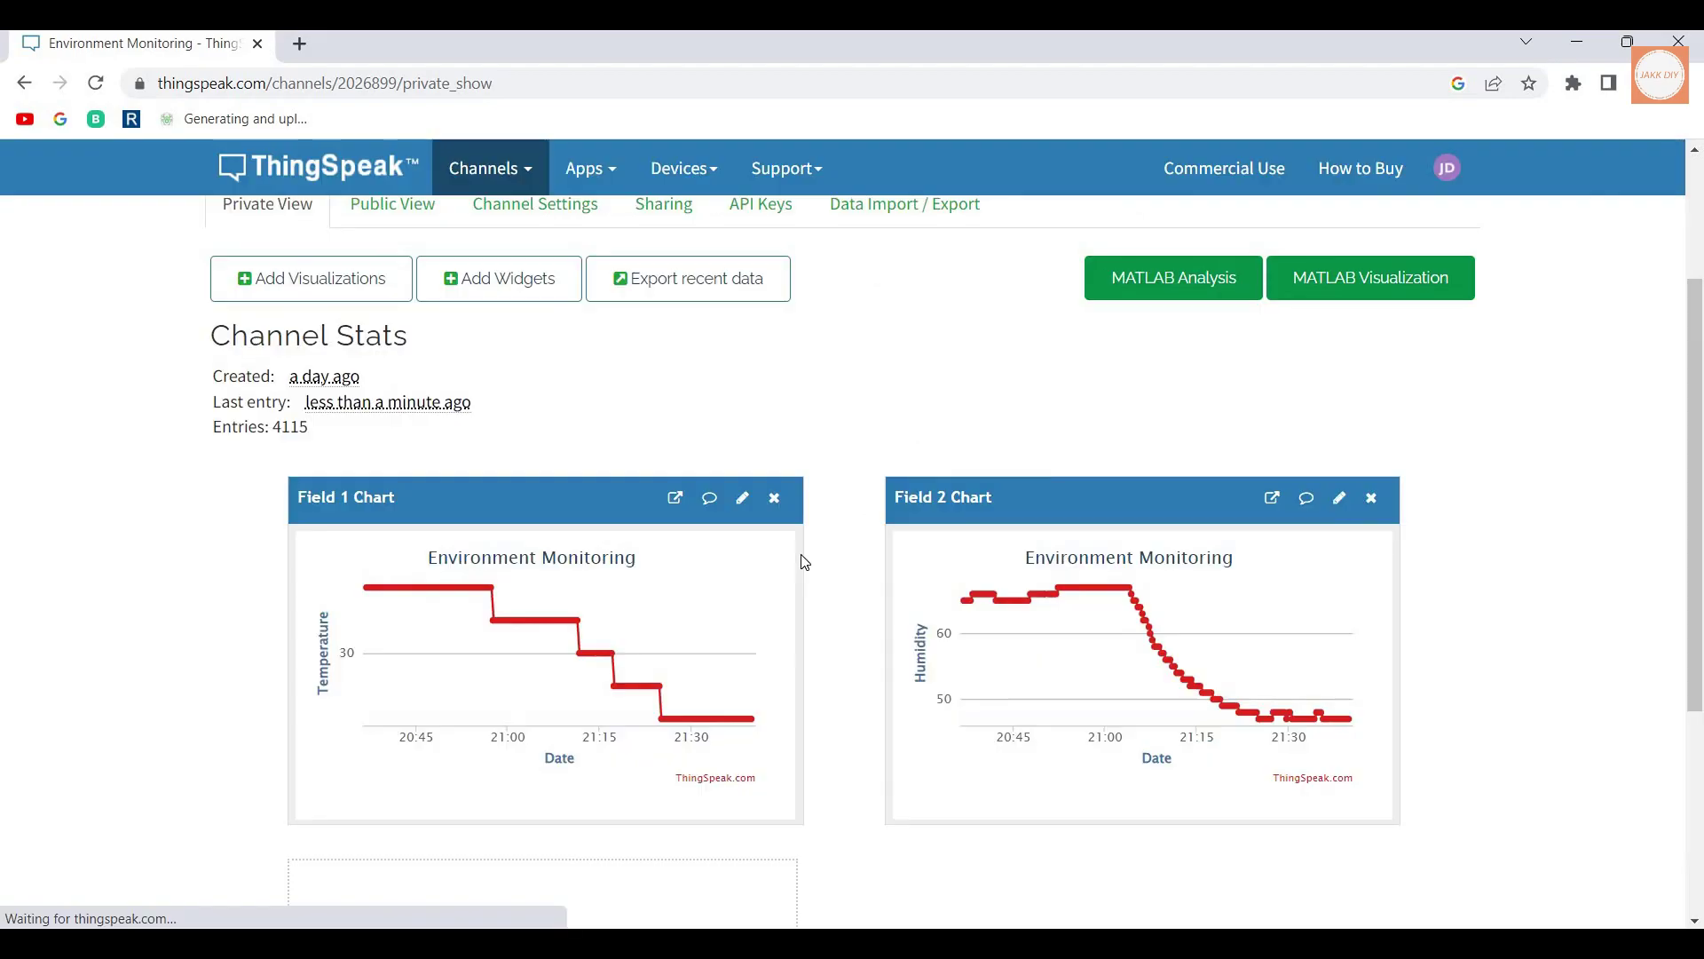
Change the Field 2 chart's Results from 180 to 4320
left_click(1339, 498)
double_click(666, 579)
type("4320")
left_click(987, 685)
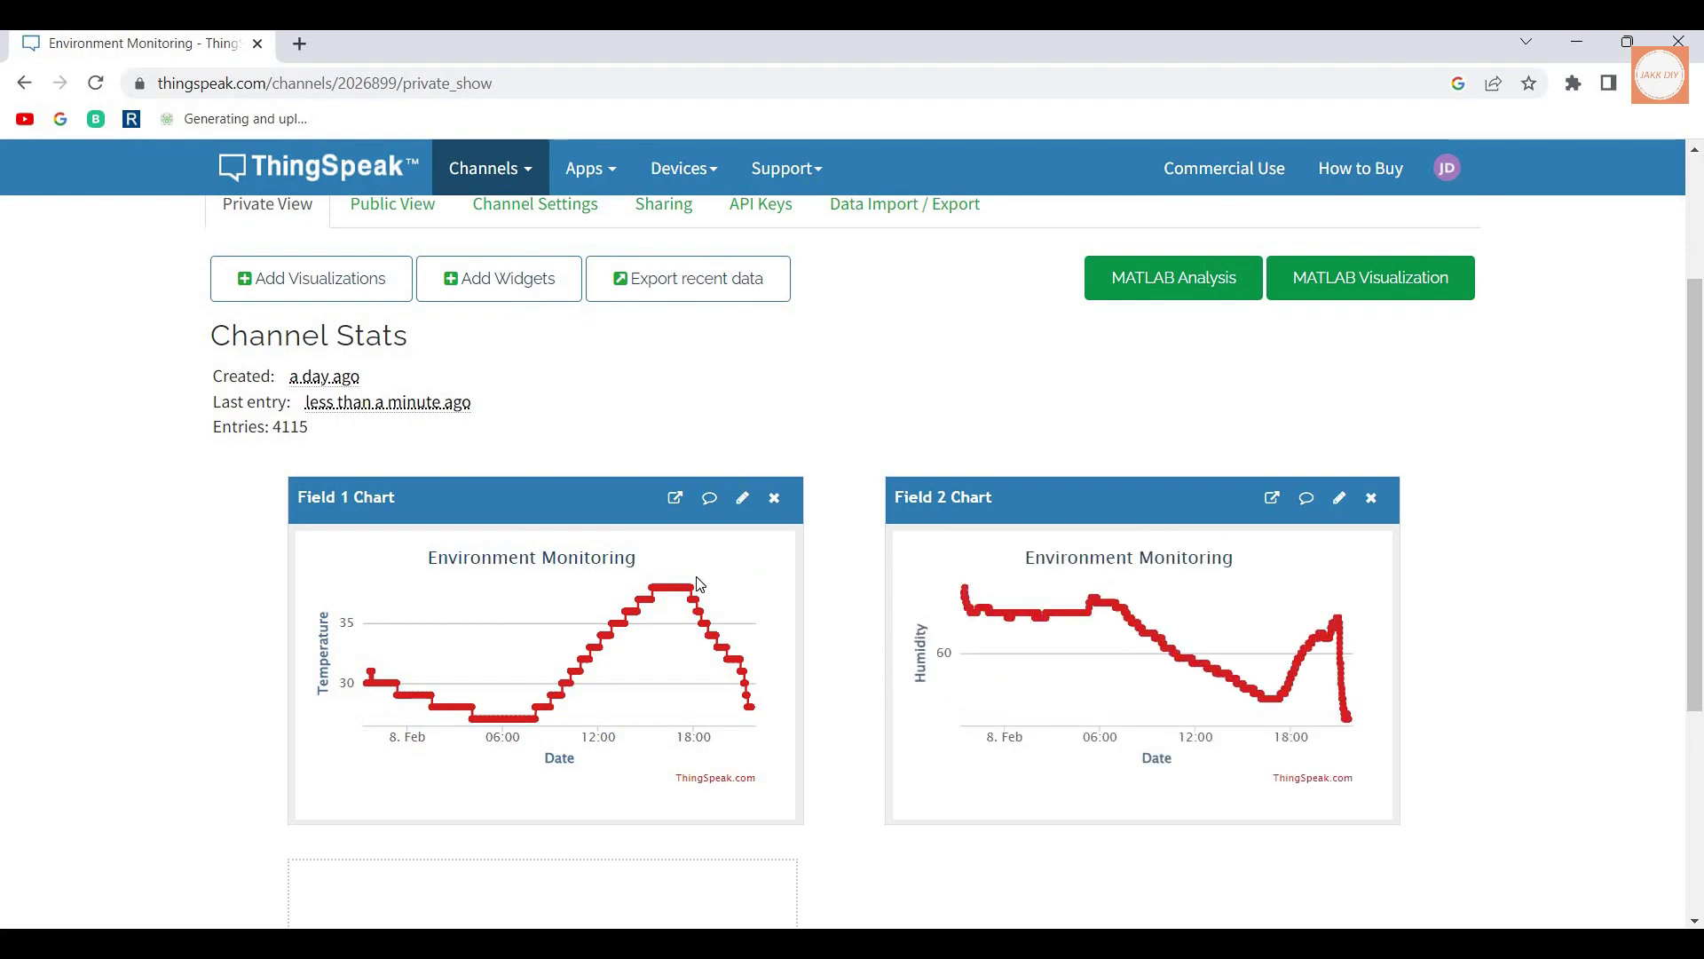
mouse_move(664, 592)
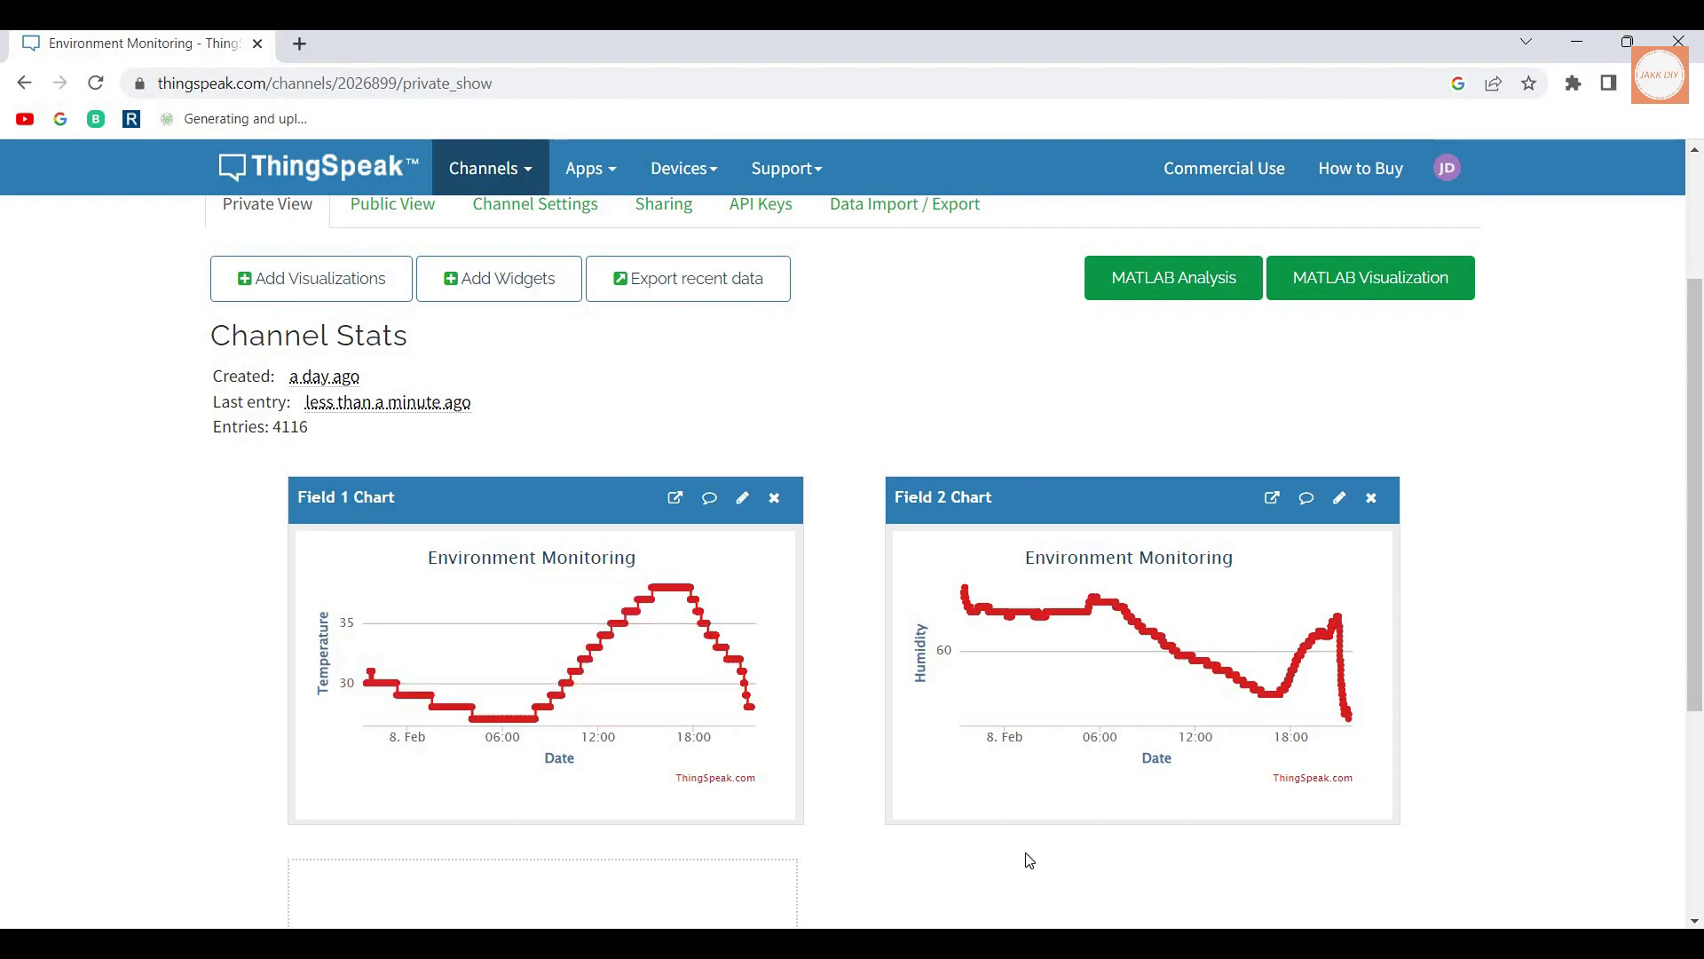
Add a Gauge widget named Temperature that reads Field 1
left_click(504, 284)
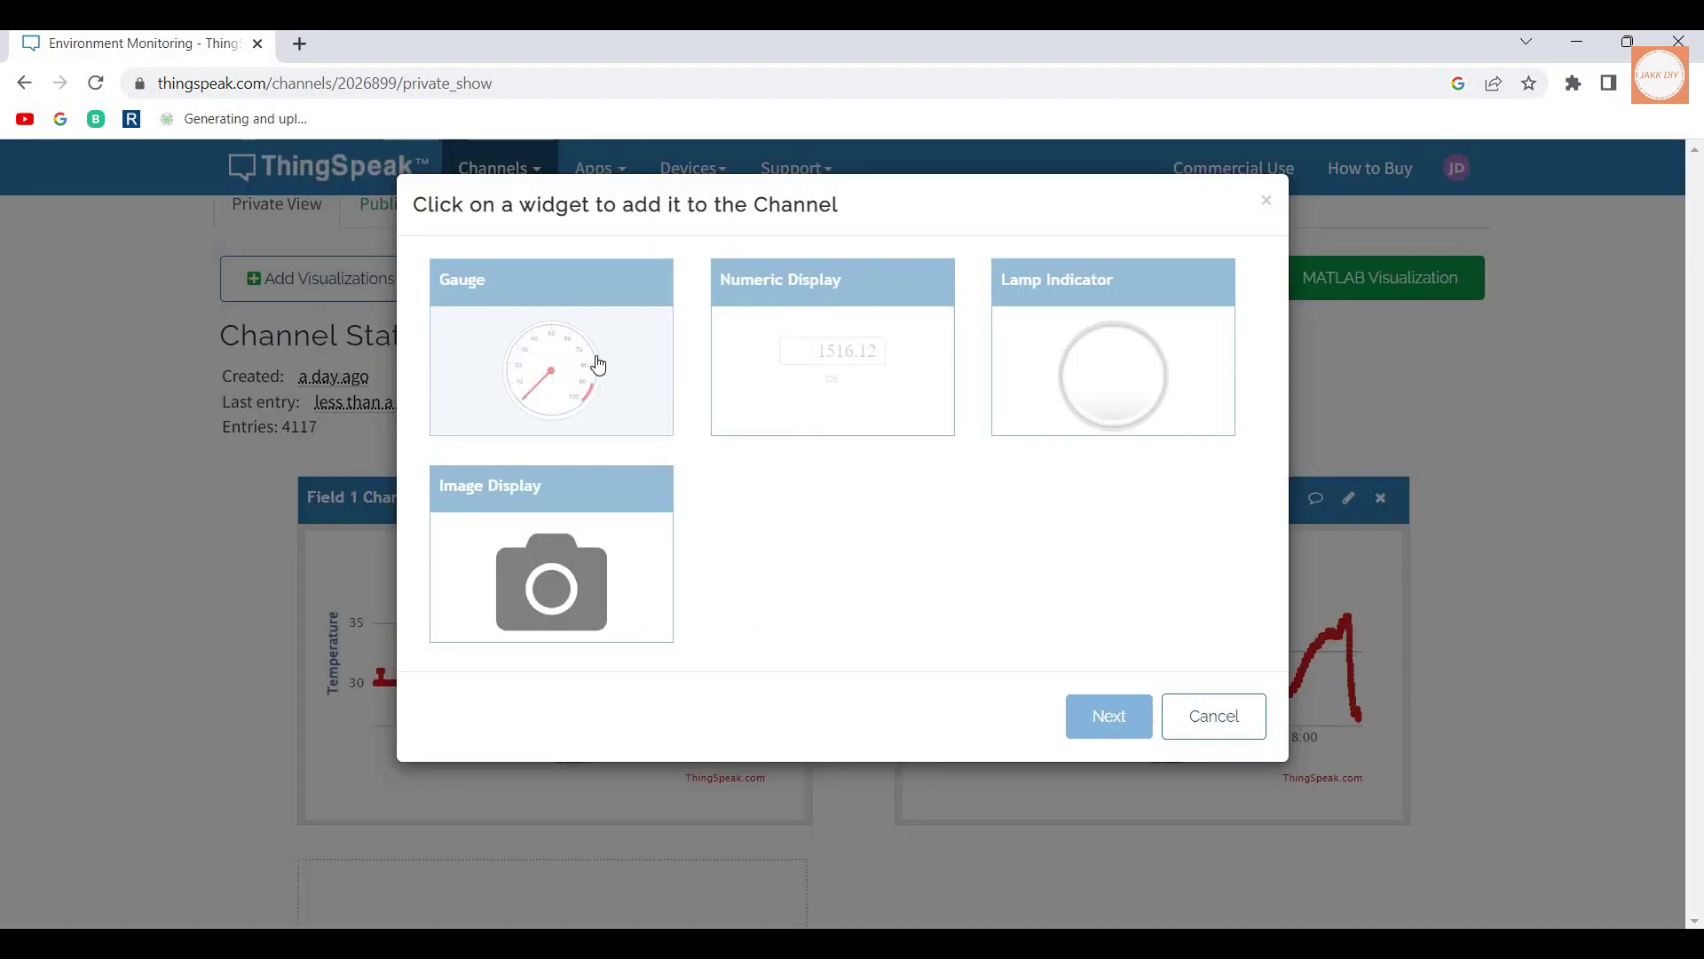
left_click(590, 373)
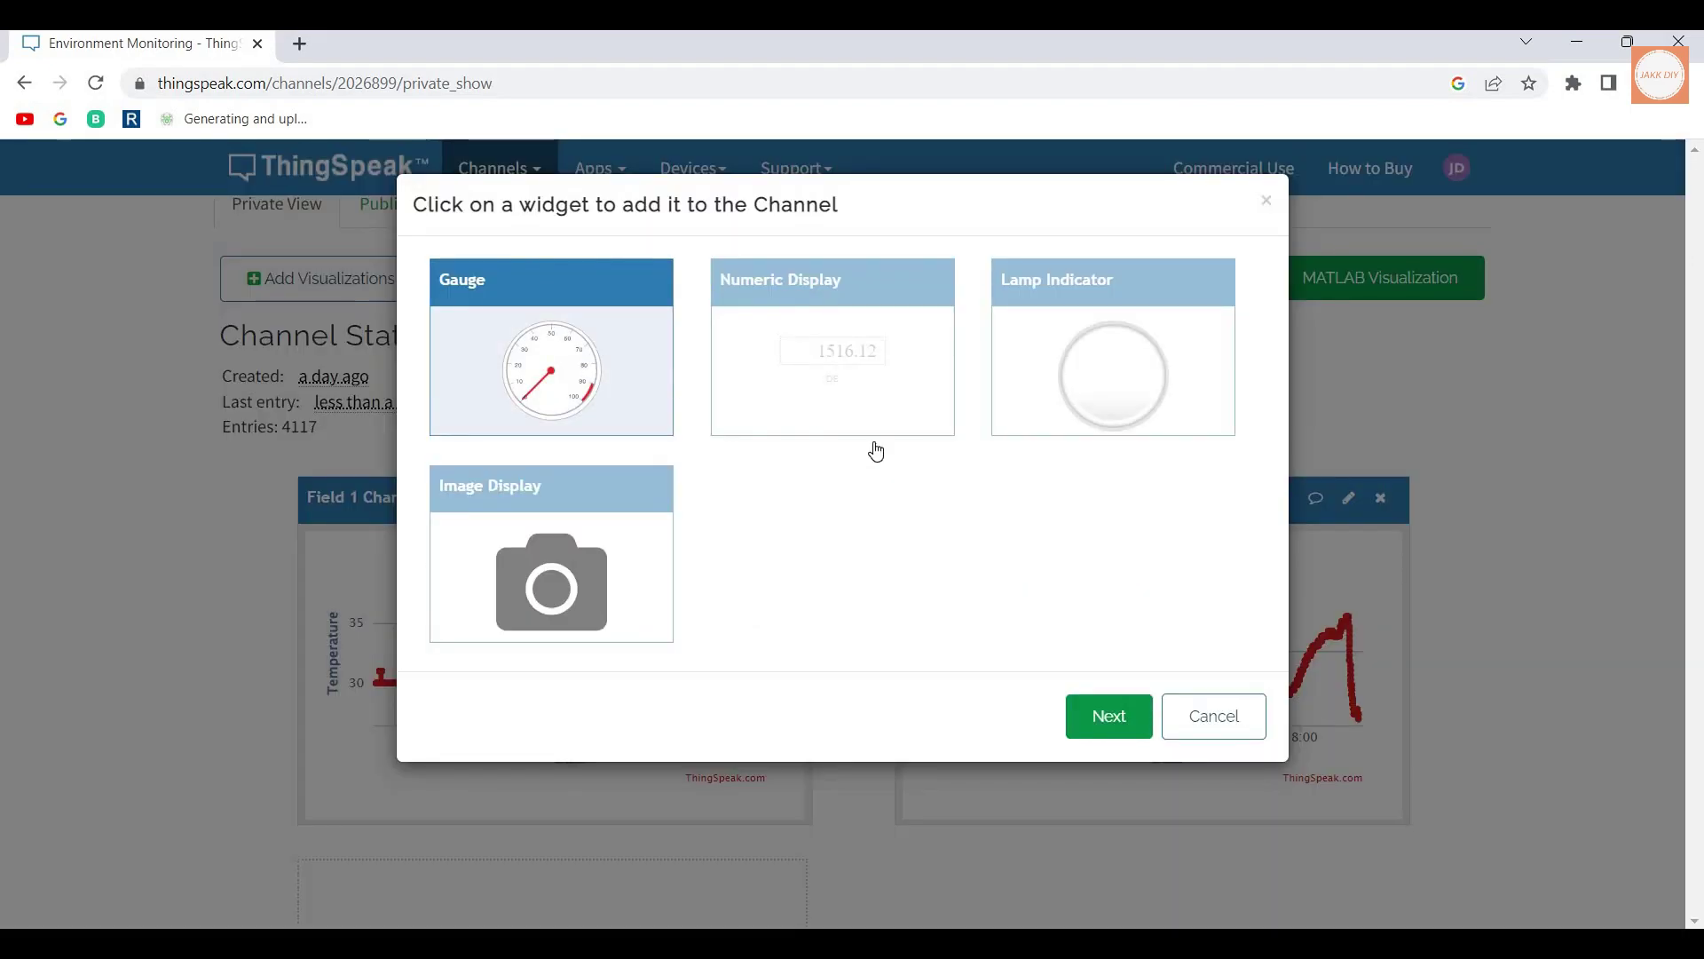
left_click(1109, 716)
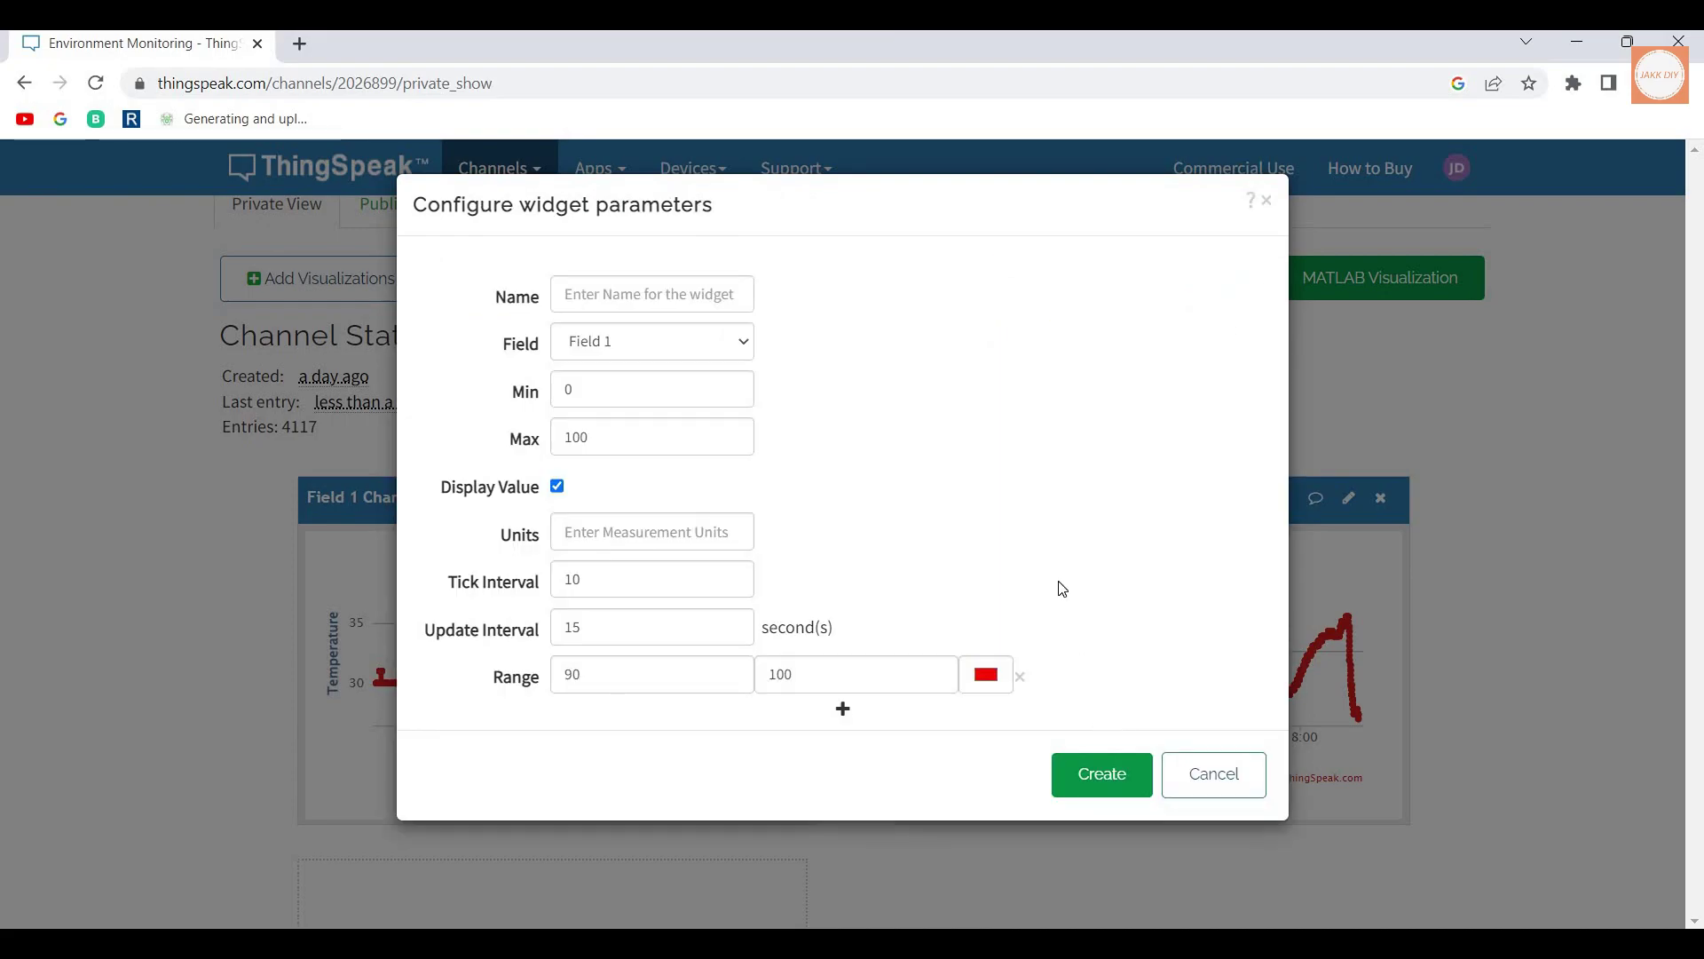
left_click(652, 293)
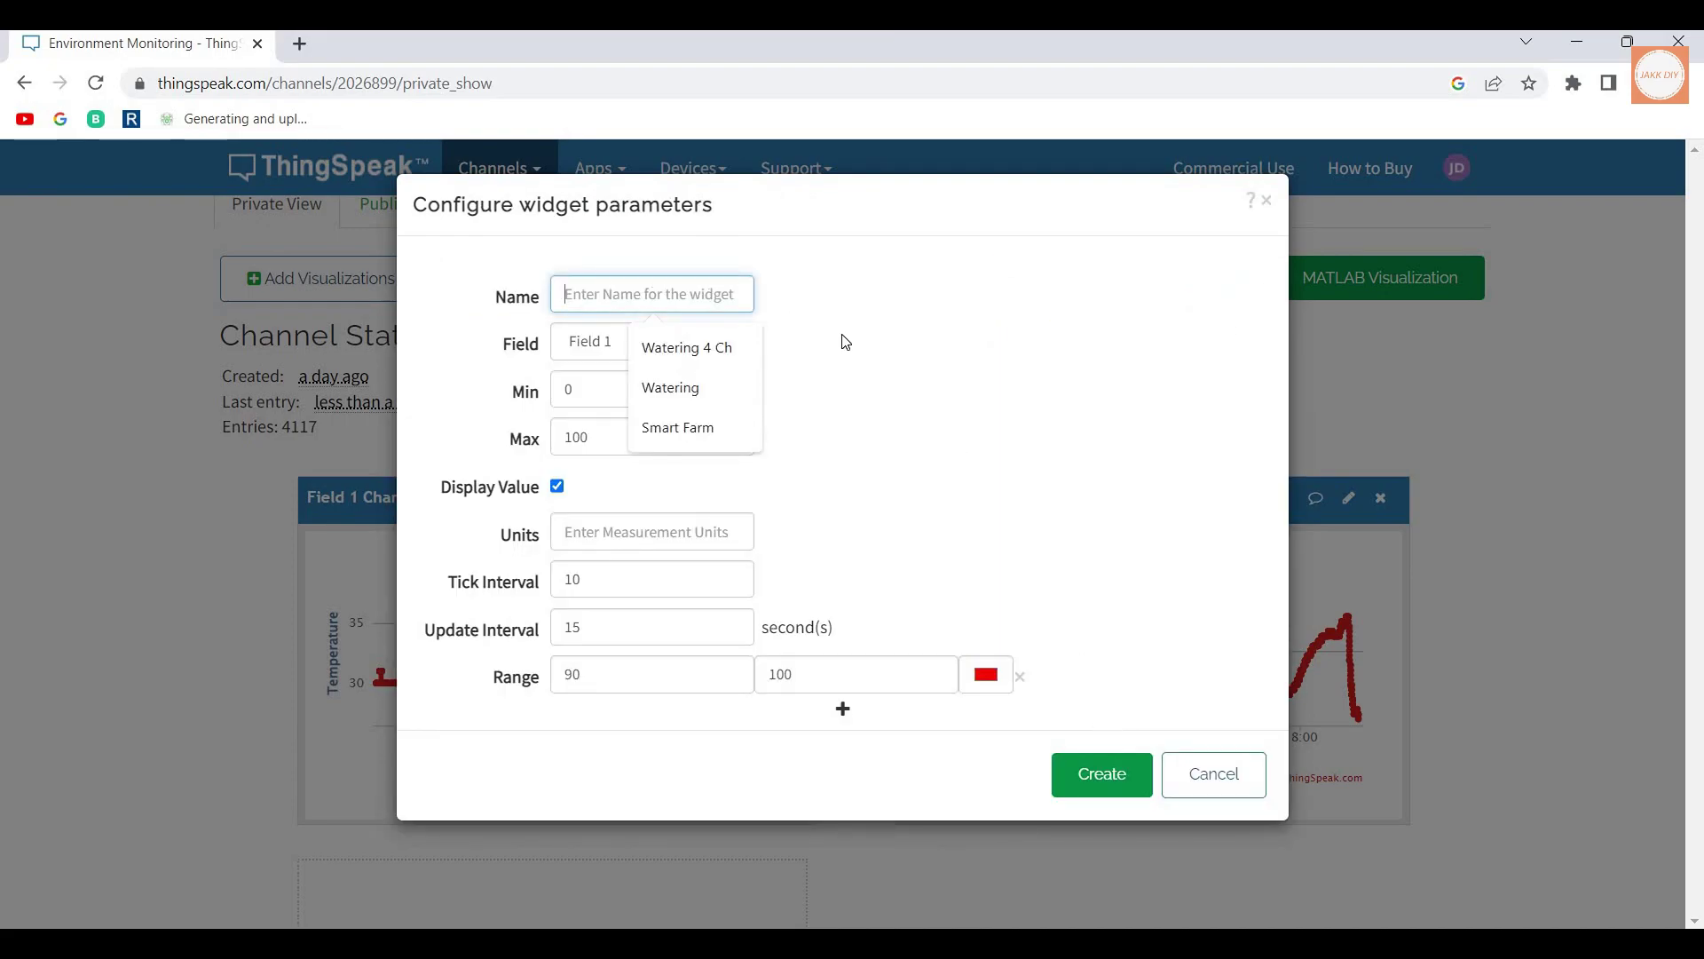
type("Temperature")
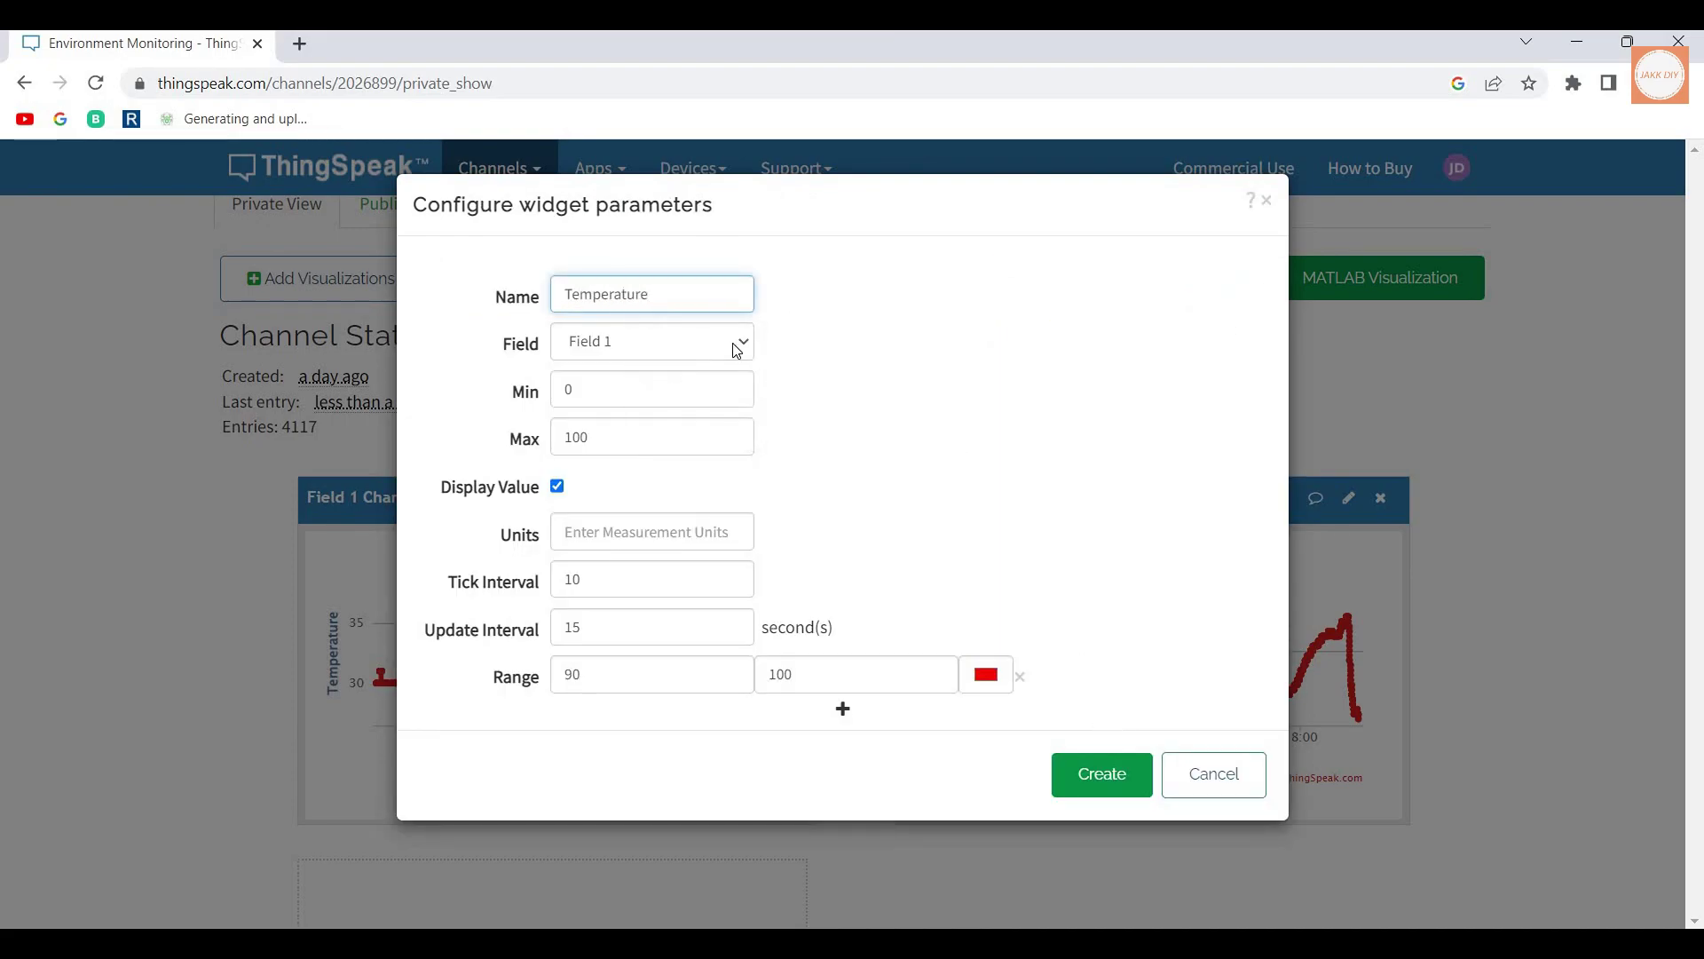
left_click(738, 349)
left_click(739, 345)
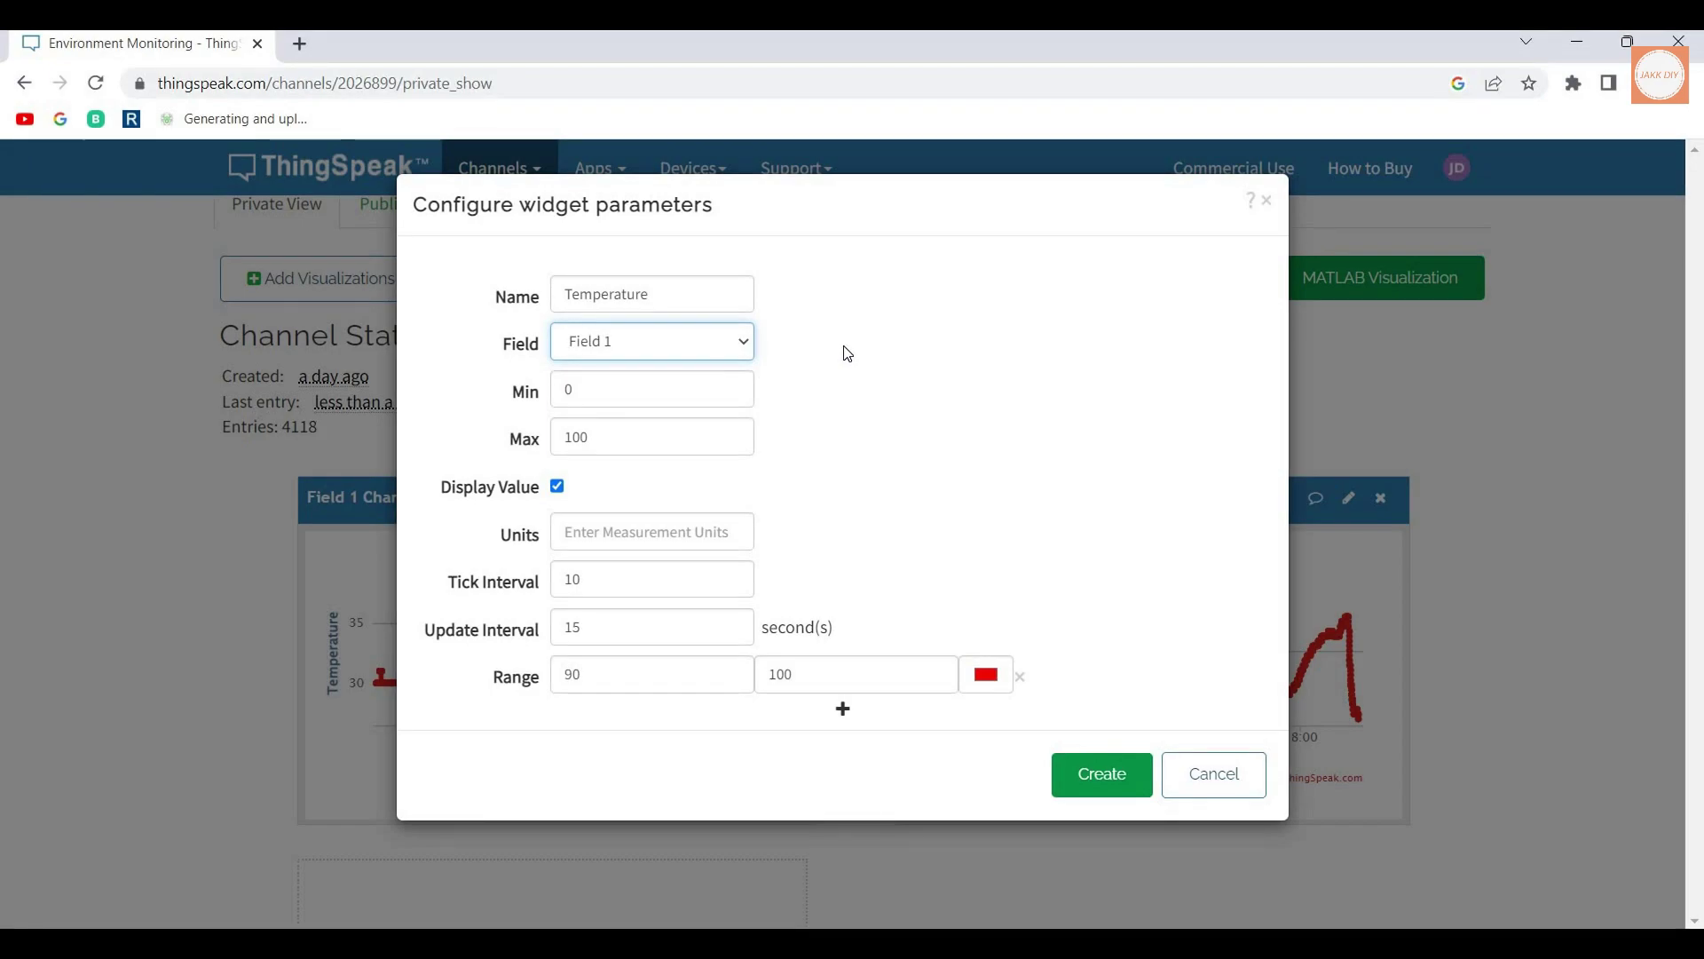
Set the gauge maximum to 50, units to C, and the first band's start to 20
double_click(628, 431)
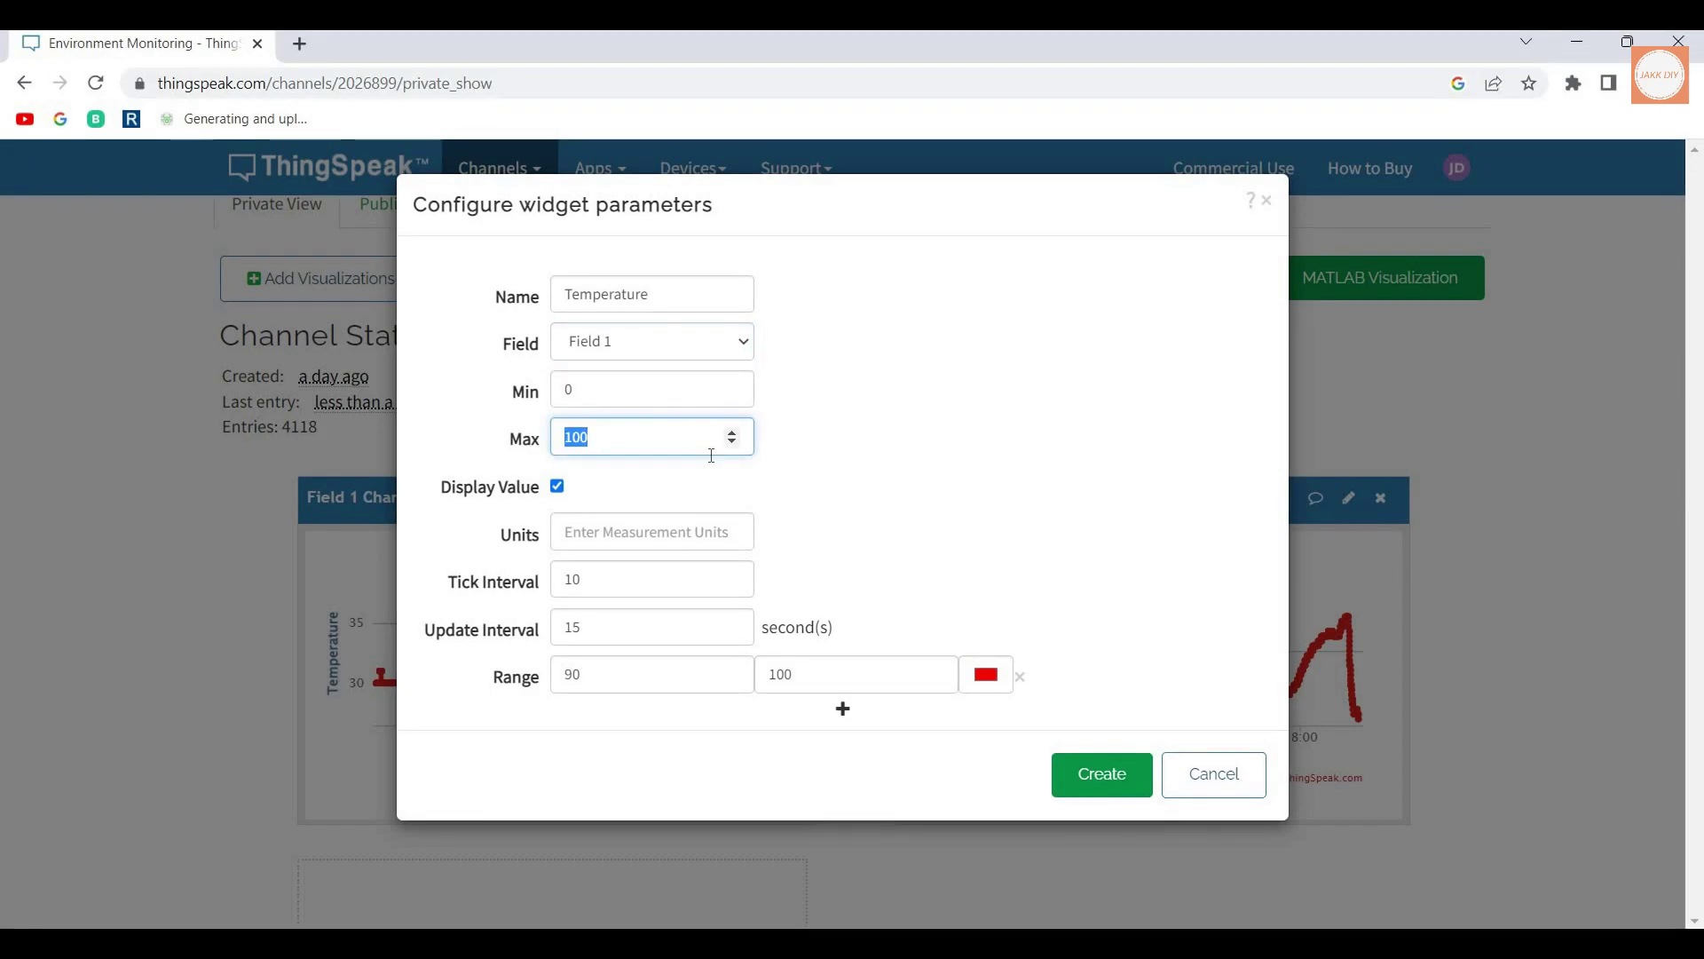
type("50")
left_click(726, 527)
left_click(726, 527)
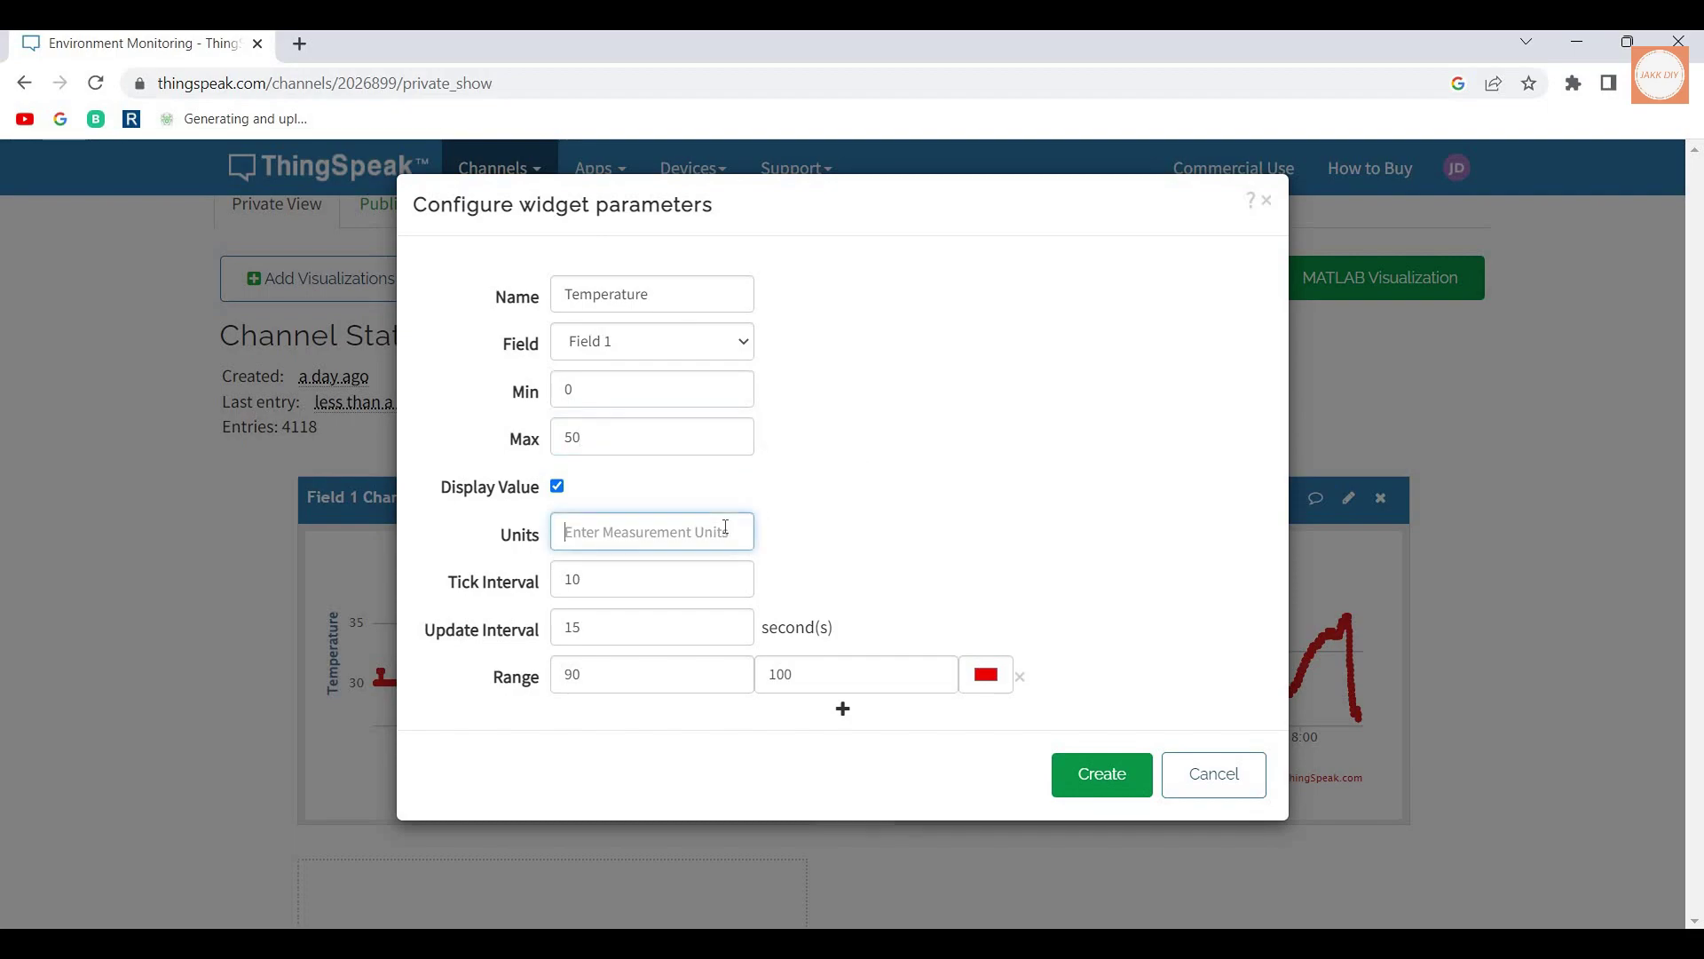
type("C")
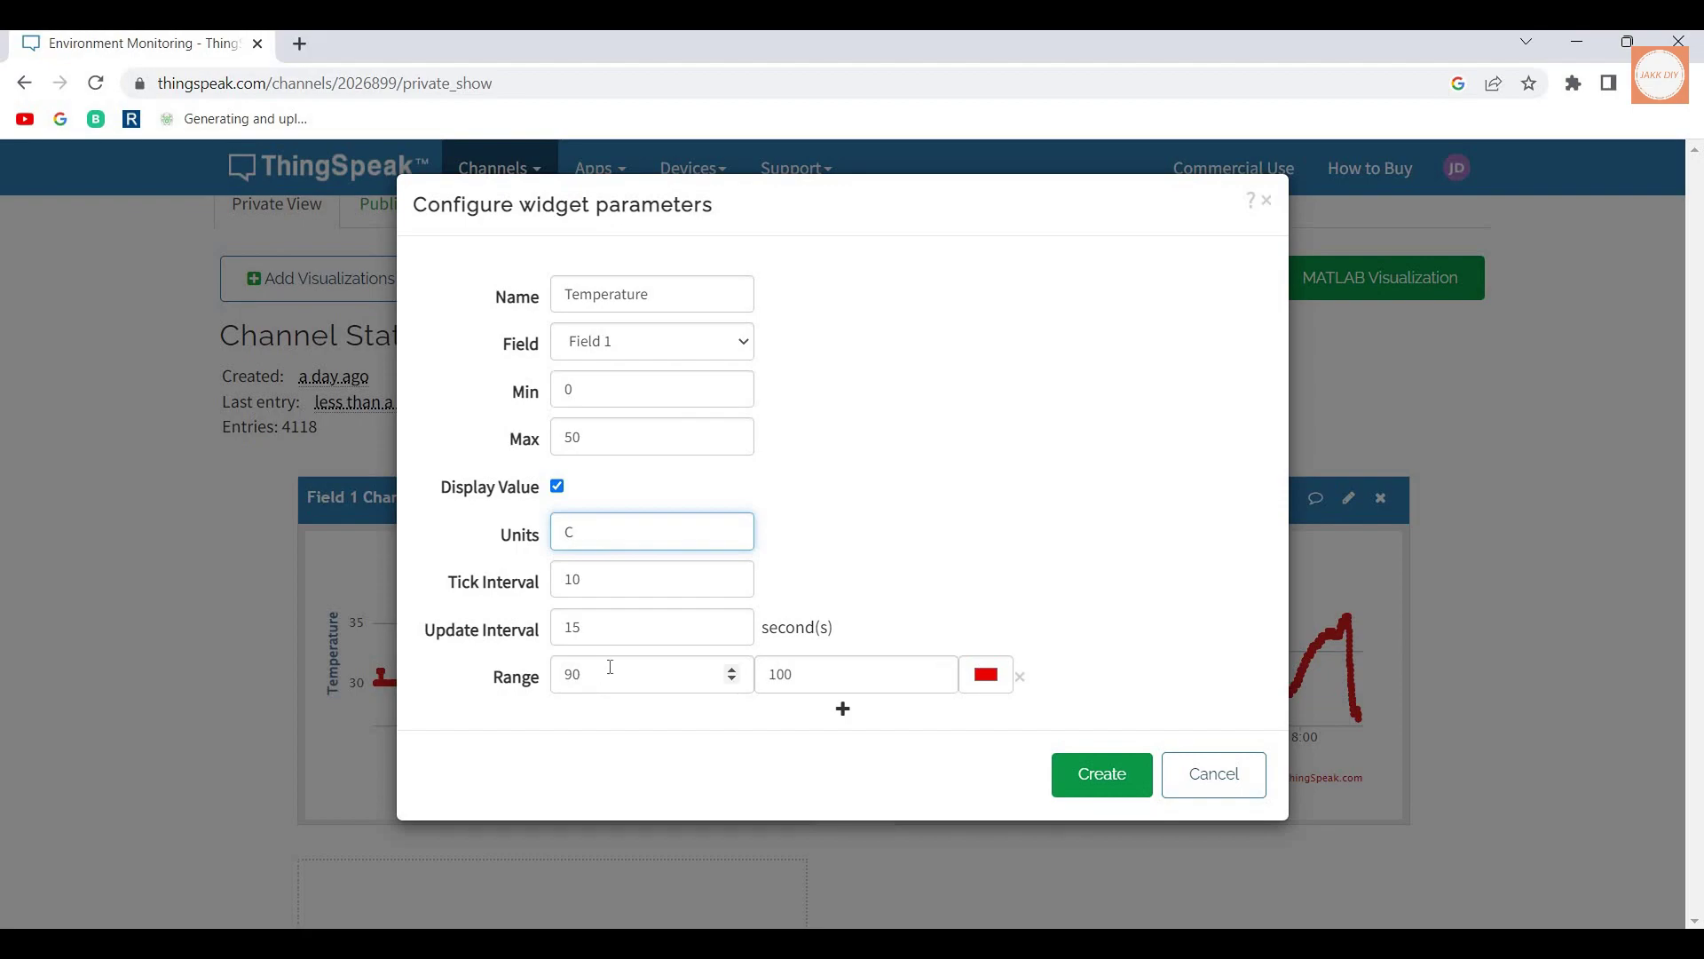
key("shift+Left")
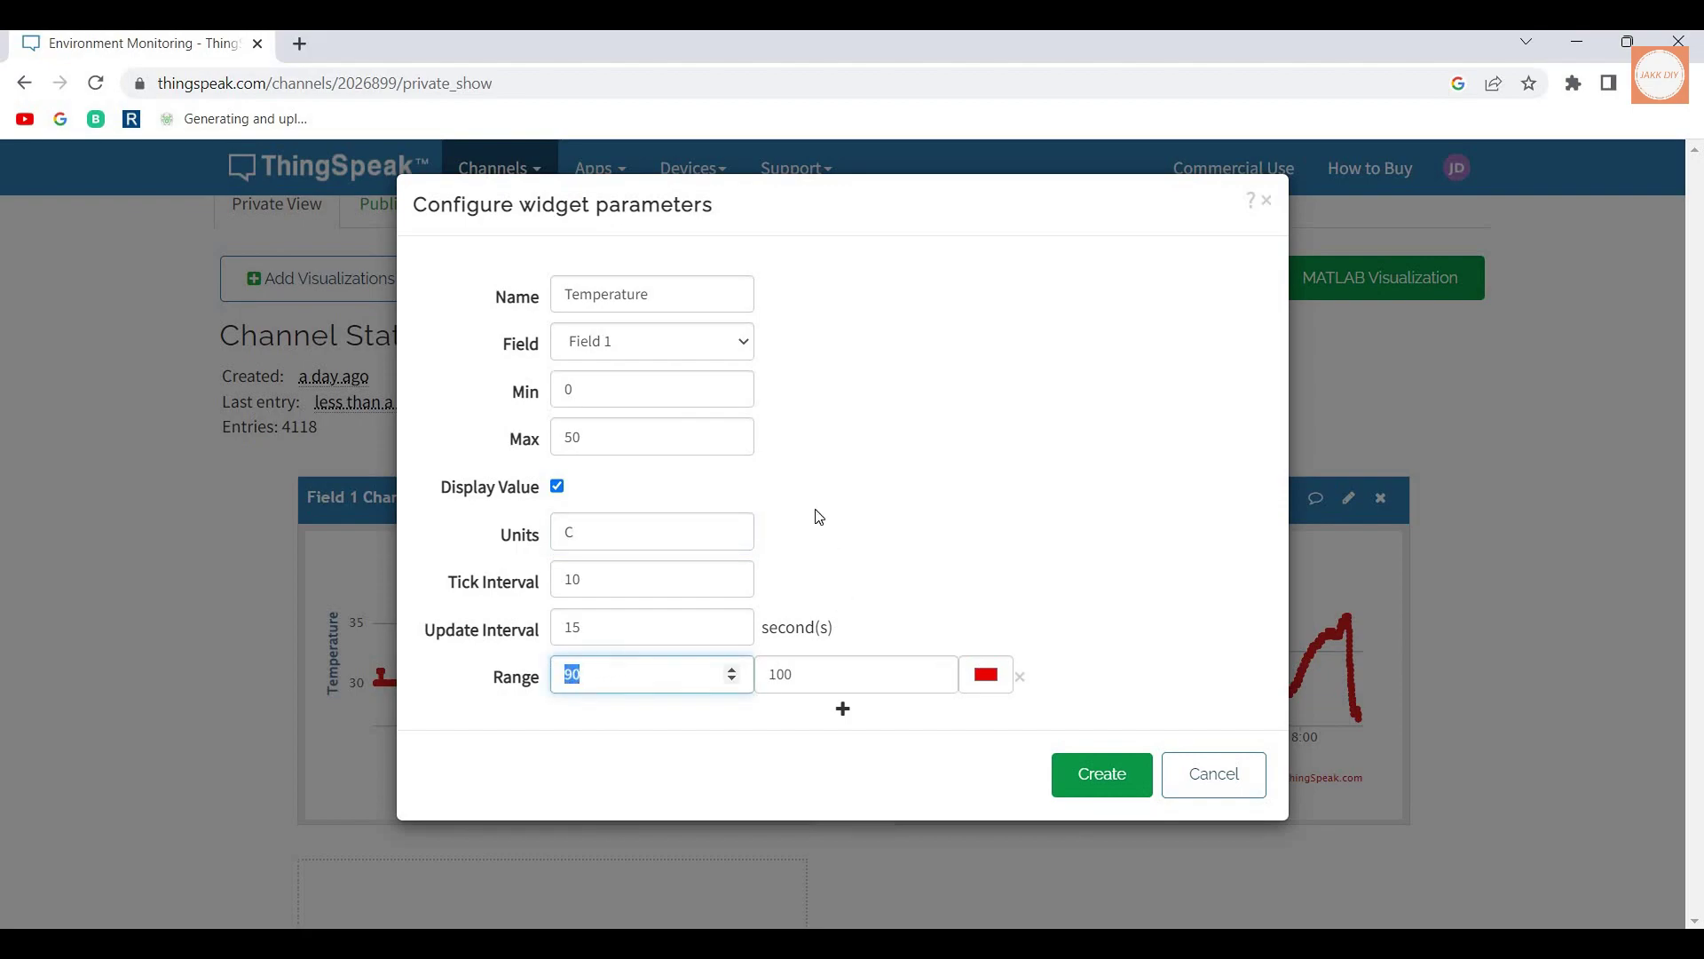
type("3")
key("BackSpace")
type("20")
key("Tab")
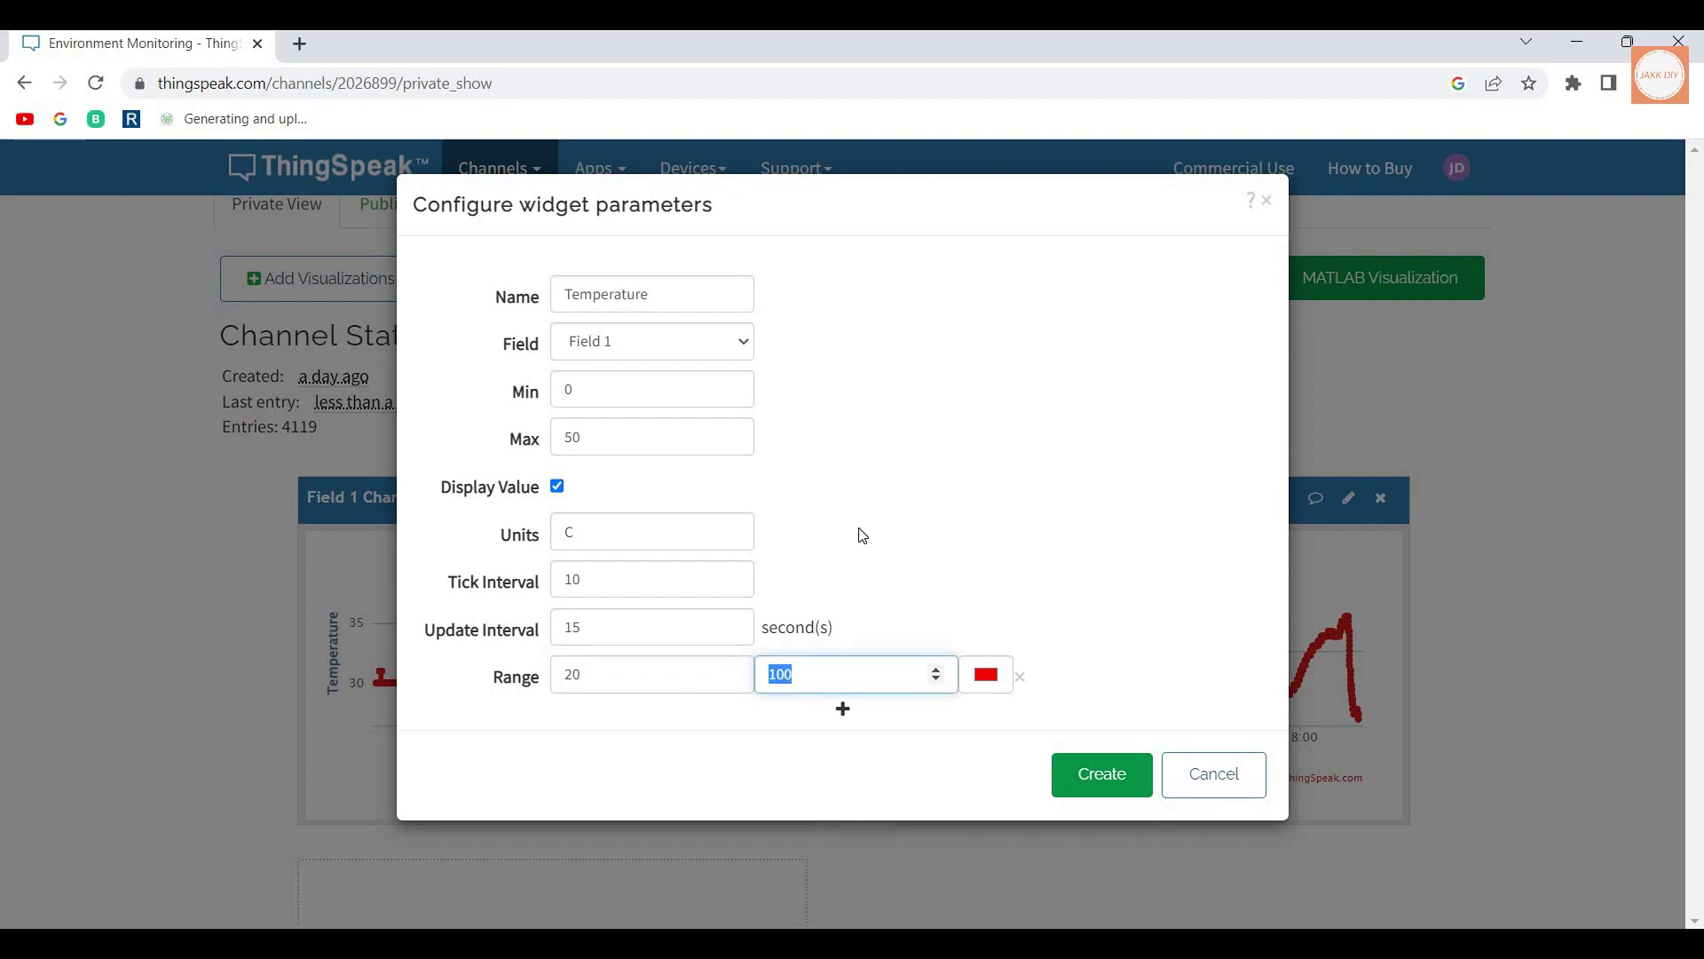
Make the first band 20–28 green and add a second band 29–32
type("28")
left_click(986, 674)
left_click(1154, 555)
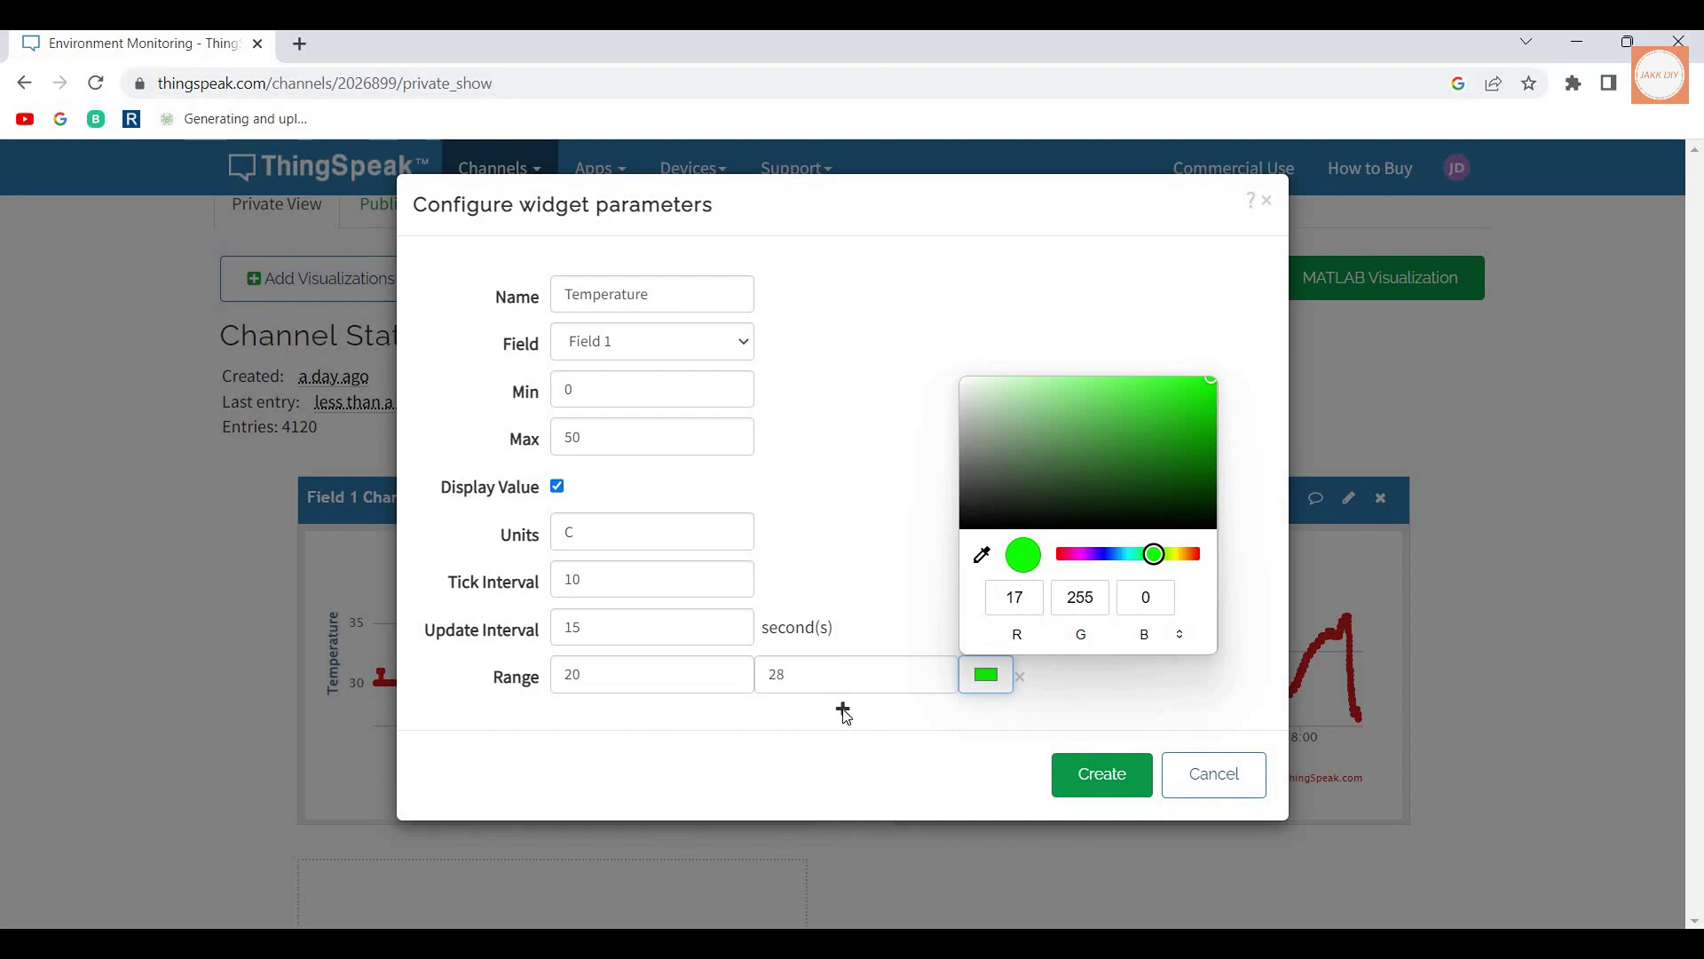
left_click(843, 708)
left_click(560, 701)
type("29")
left_click(788, 692)
type("32")
left_click(985, 698)
left_click(1179, 578)
Add a third band 33–35 with a brown colour
left_click(833, 730)
left_click(573, 737)
type("33")
left_click(772, 698)
type("35")
left_click(985, 697)
left_click(1187, 579)
Recolour the second band light yellow-green and the third band light orange
left_click(986, 655)
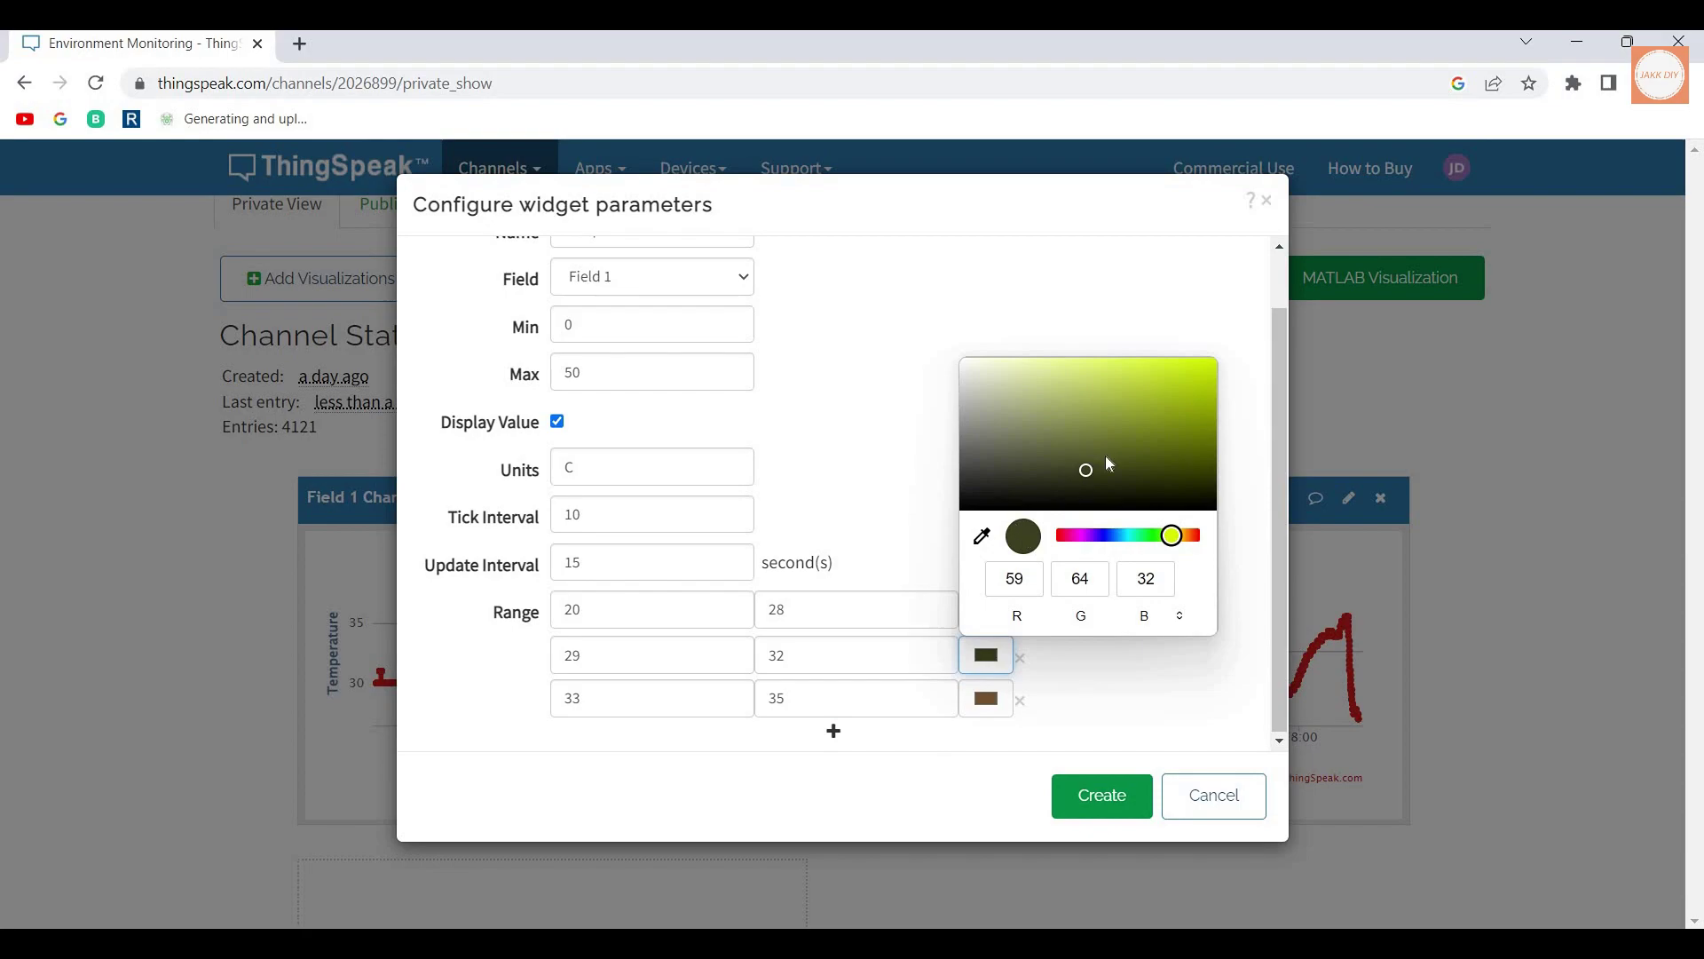
left_click_drag(1115, 426, 1118, 365)
left_click(985, 697)
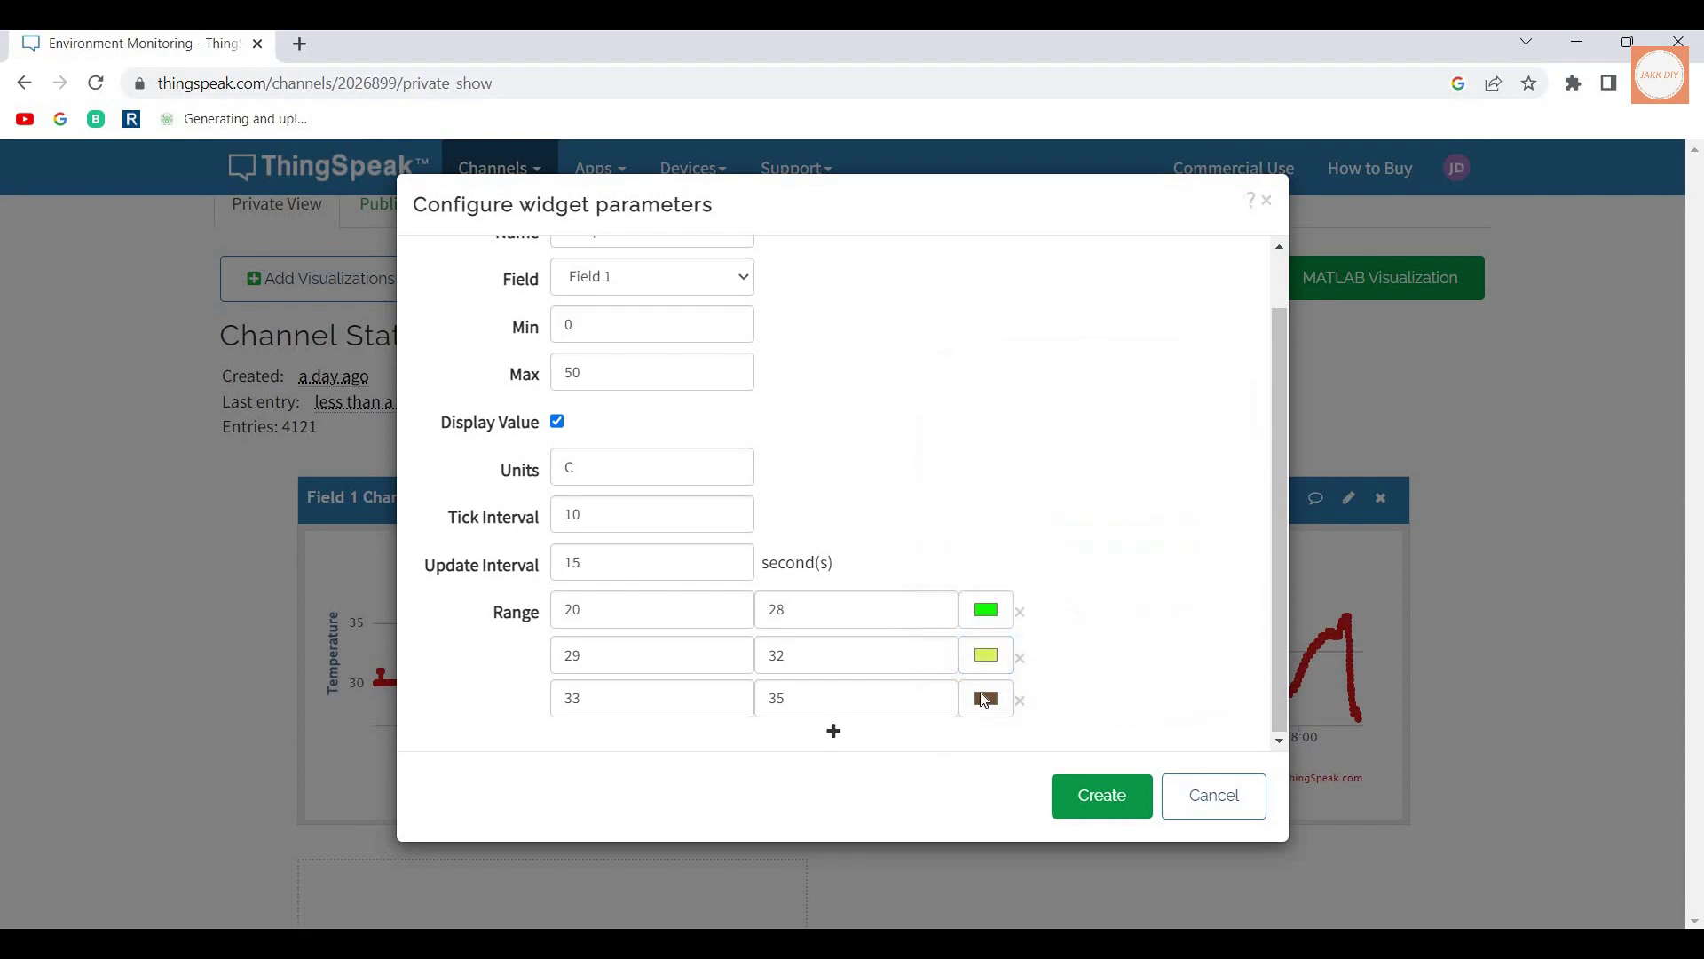
left_click_drag(1108, 485, 1142, 411)
Add a fourth band 36–50 coloured bright red
left_click(834, 730)
left_click(615, 728)
type("36")
key("Tab")
type("50")
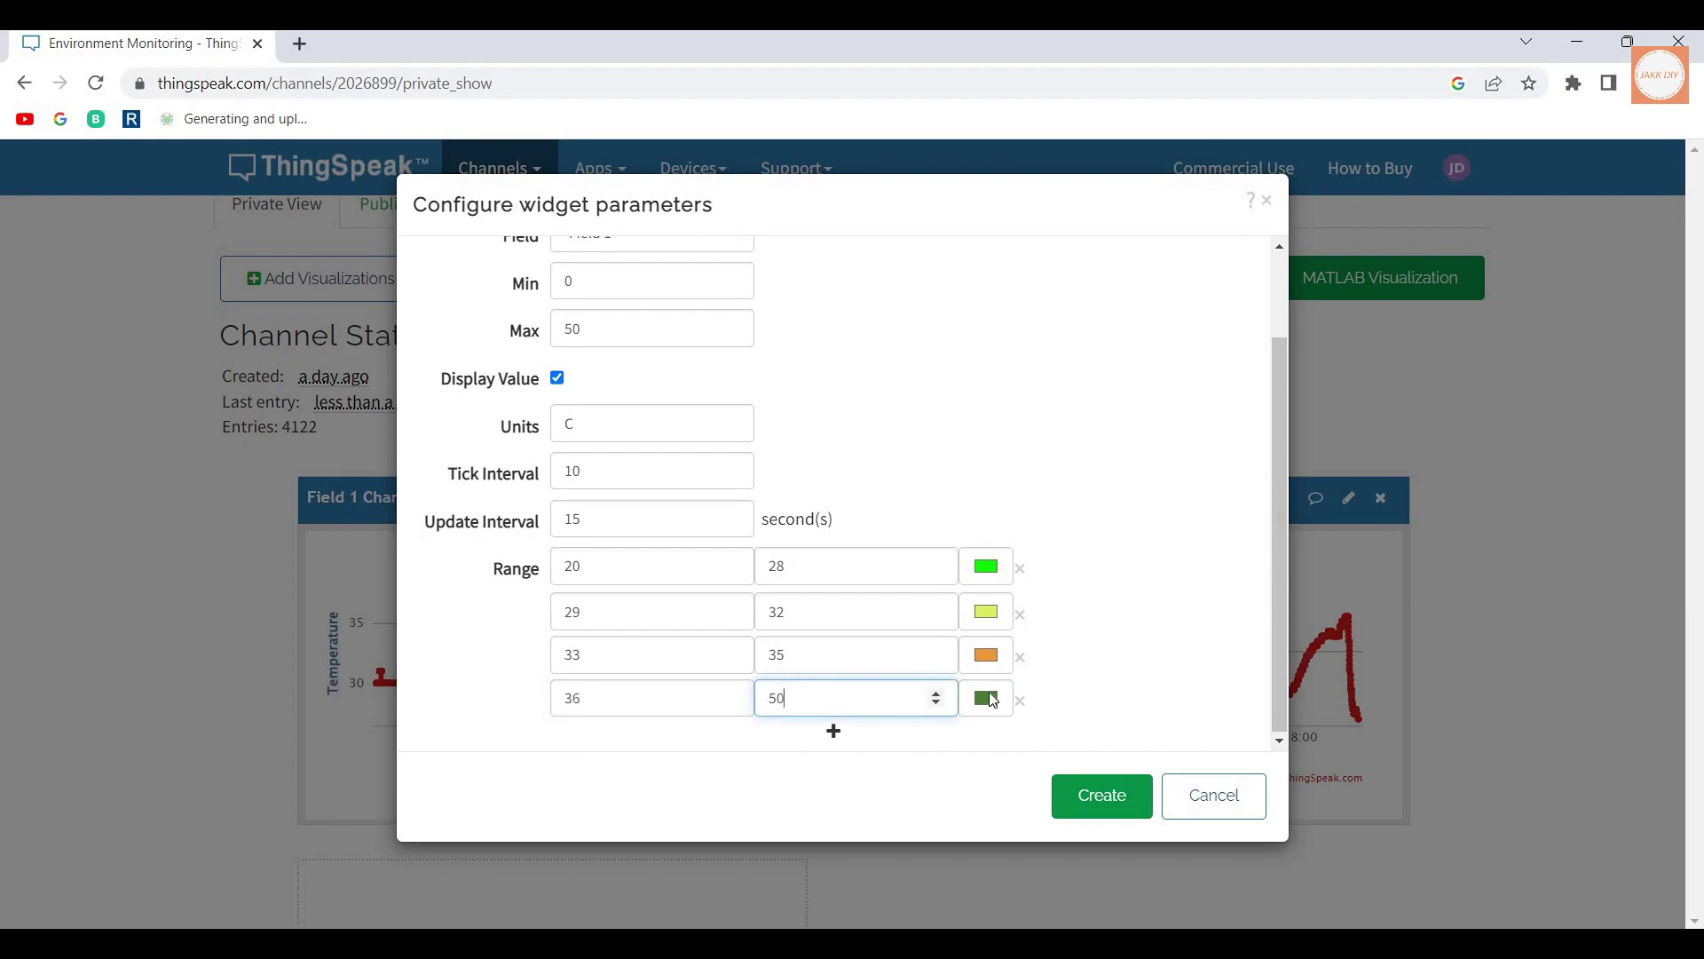
left_click(985, 698)
left_click(1061, 583)
left_click(1170, 419)
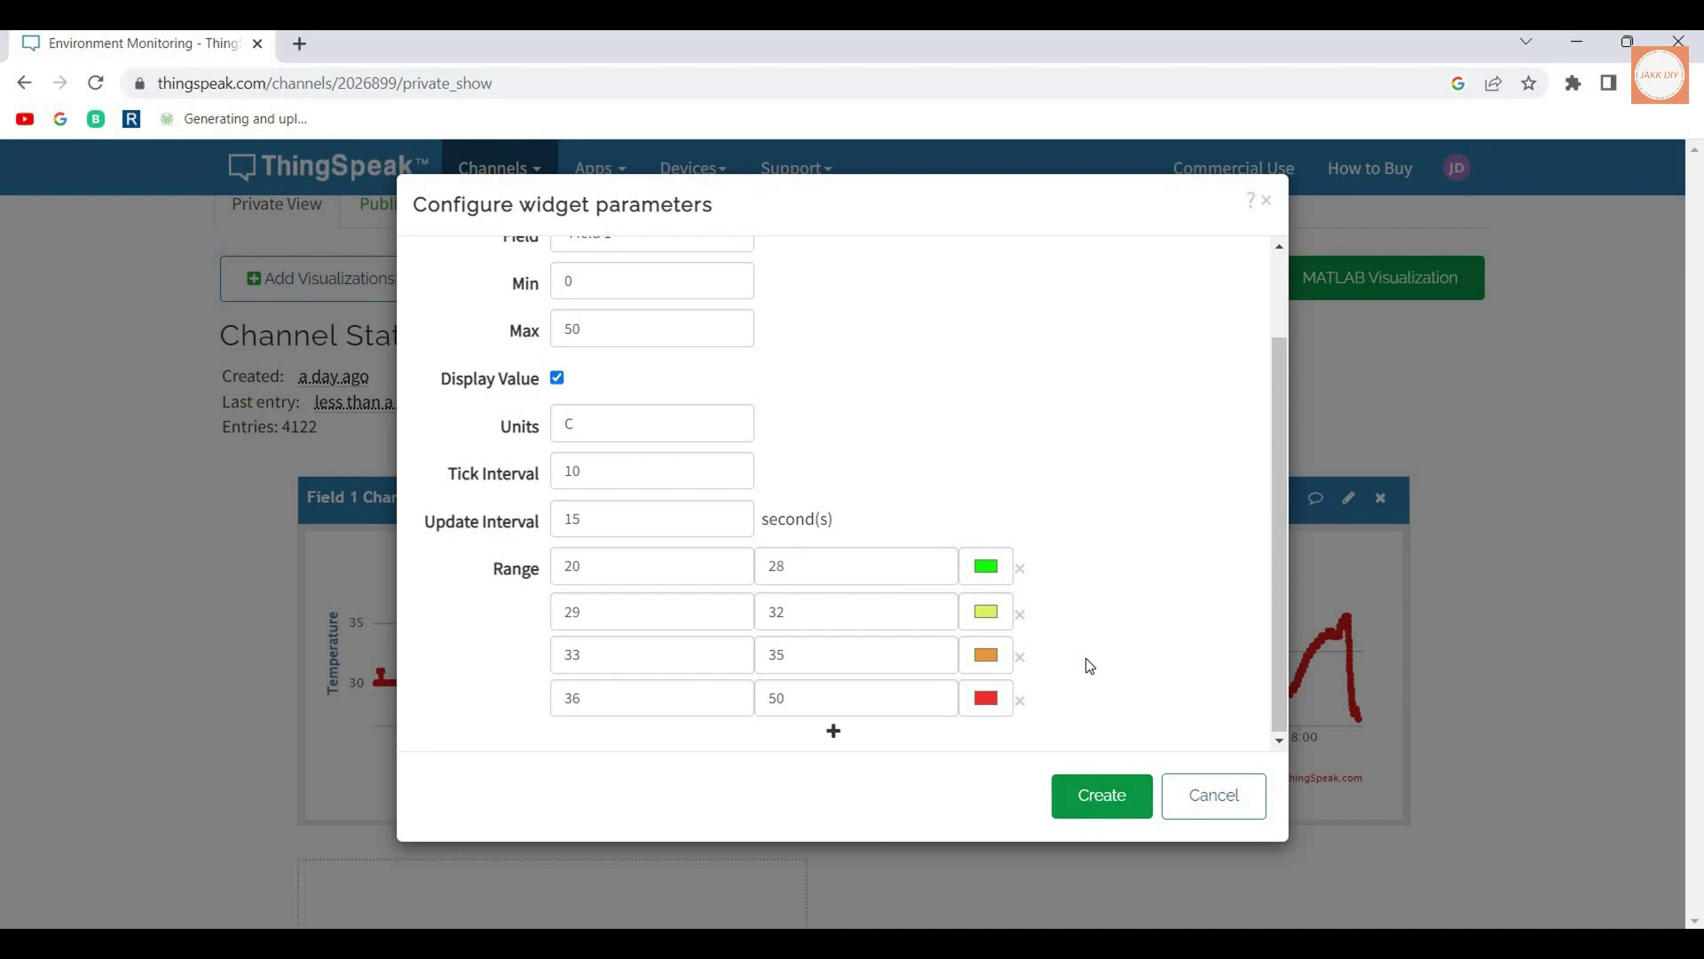
Set the update interval to 20 seconds and create the Temperature gauge
left_click(513, 506)
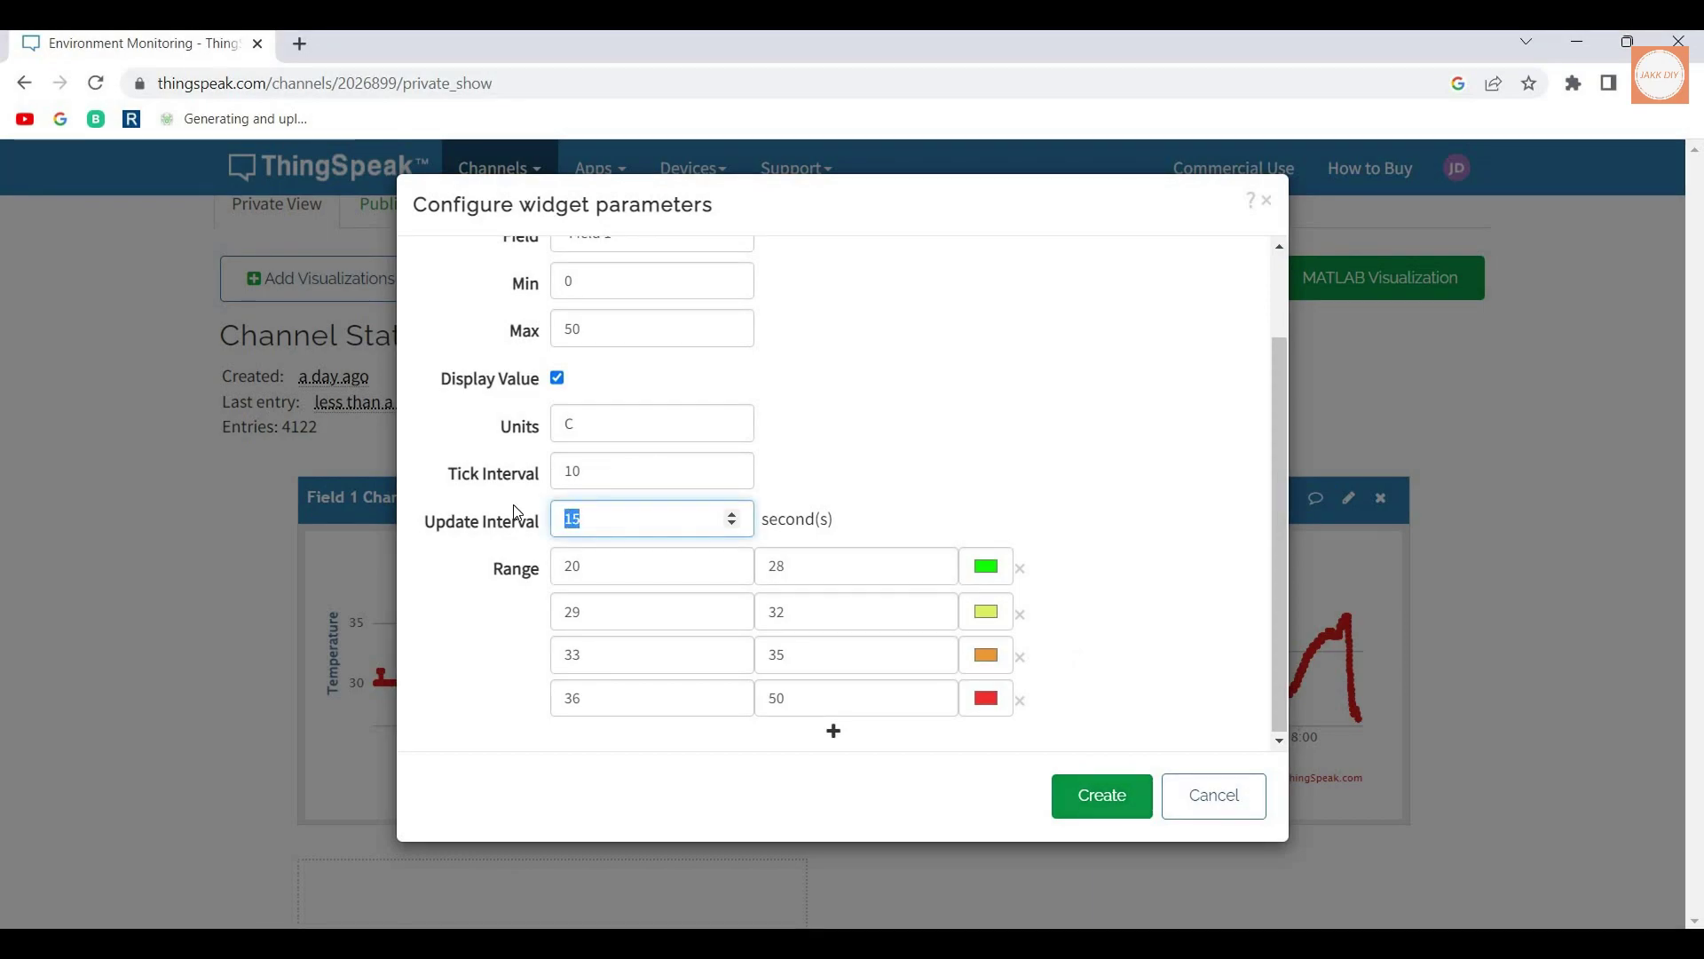
type("20")
left_click(887, 441)
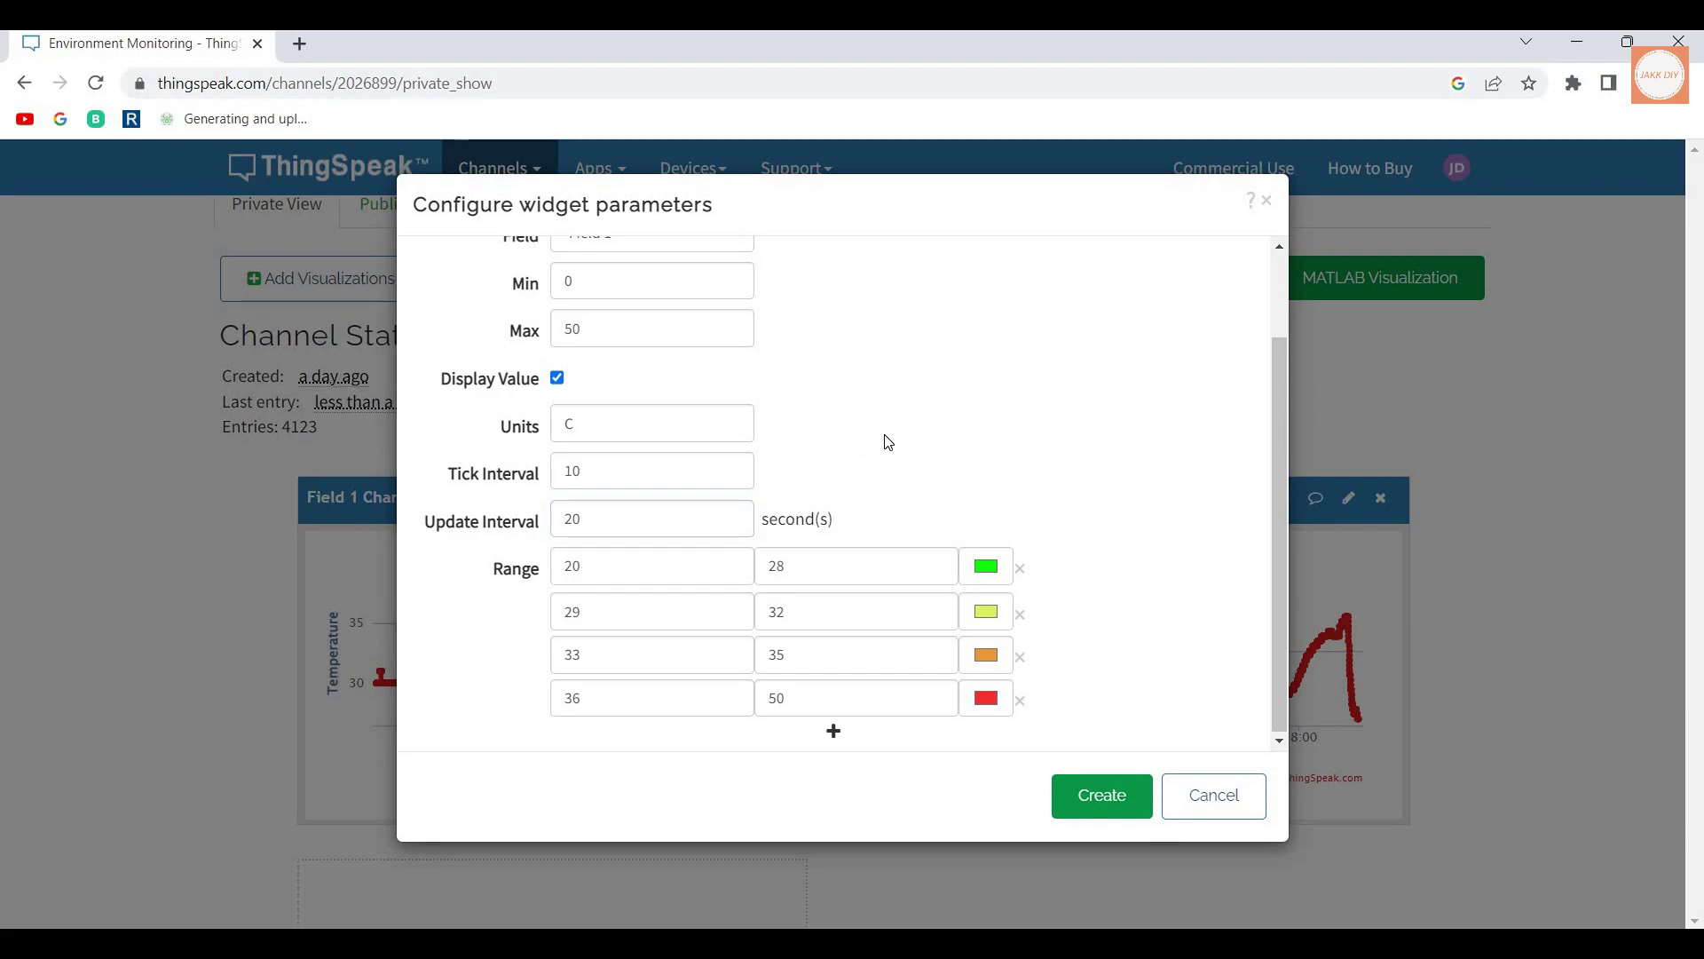
left_click(1110, 795)
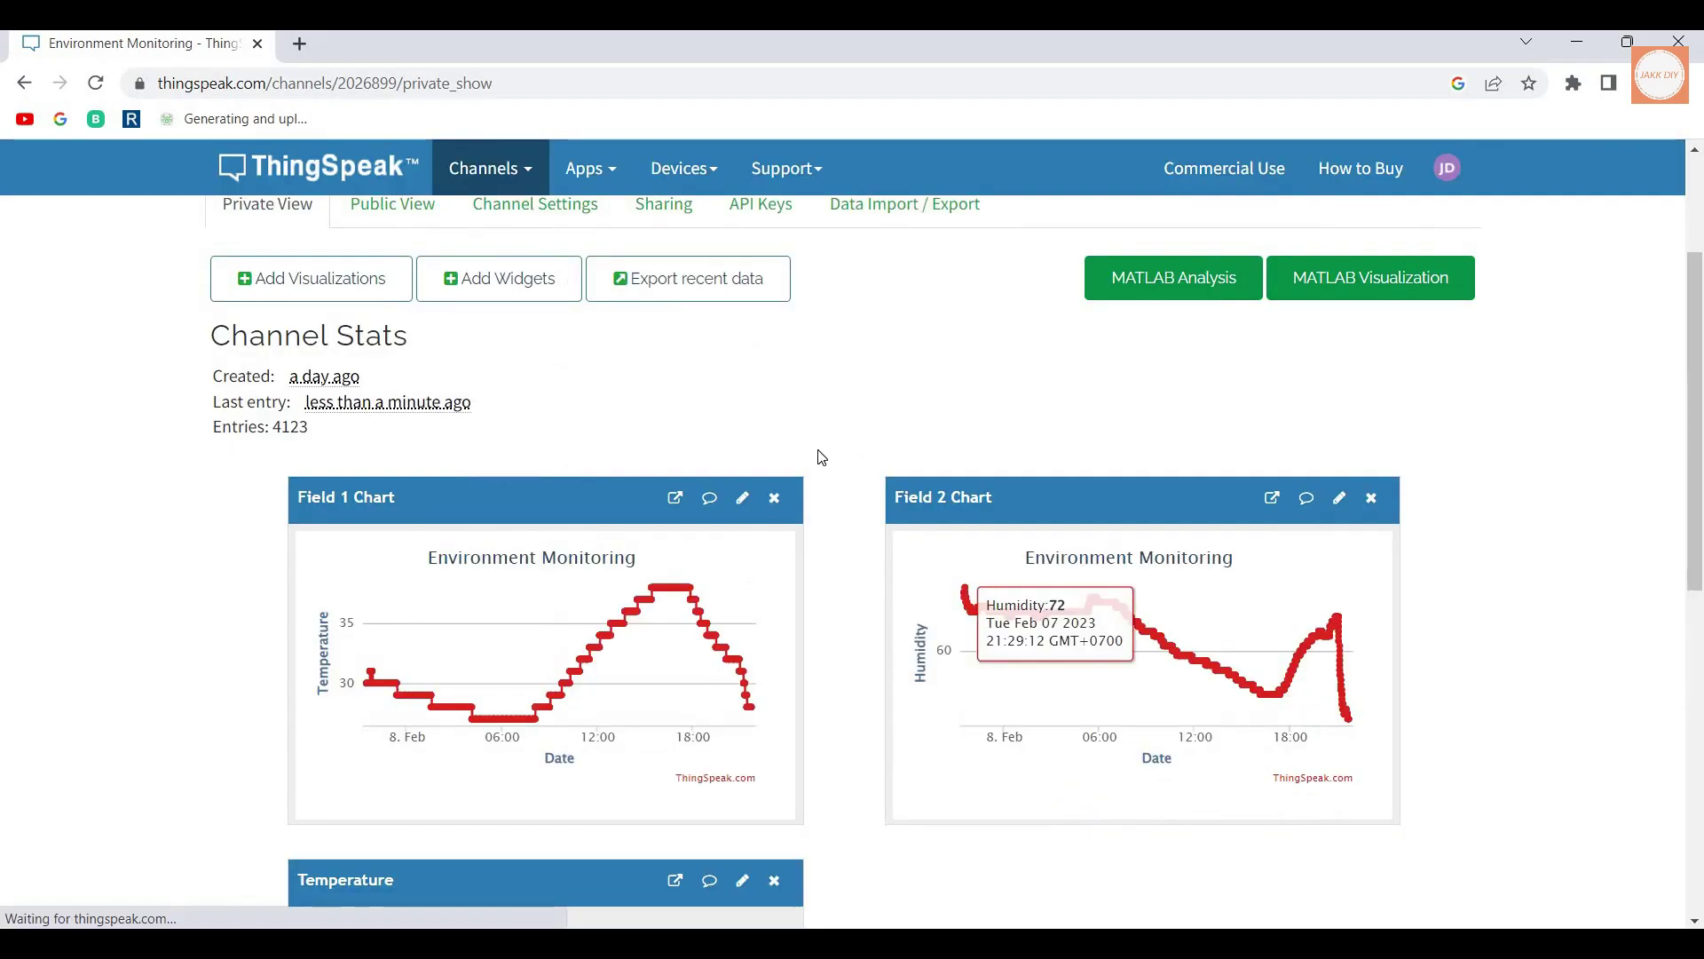
scroll(812, 435, "down", 4)
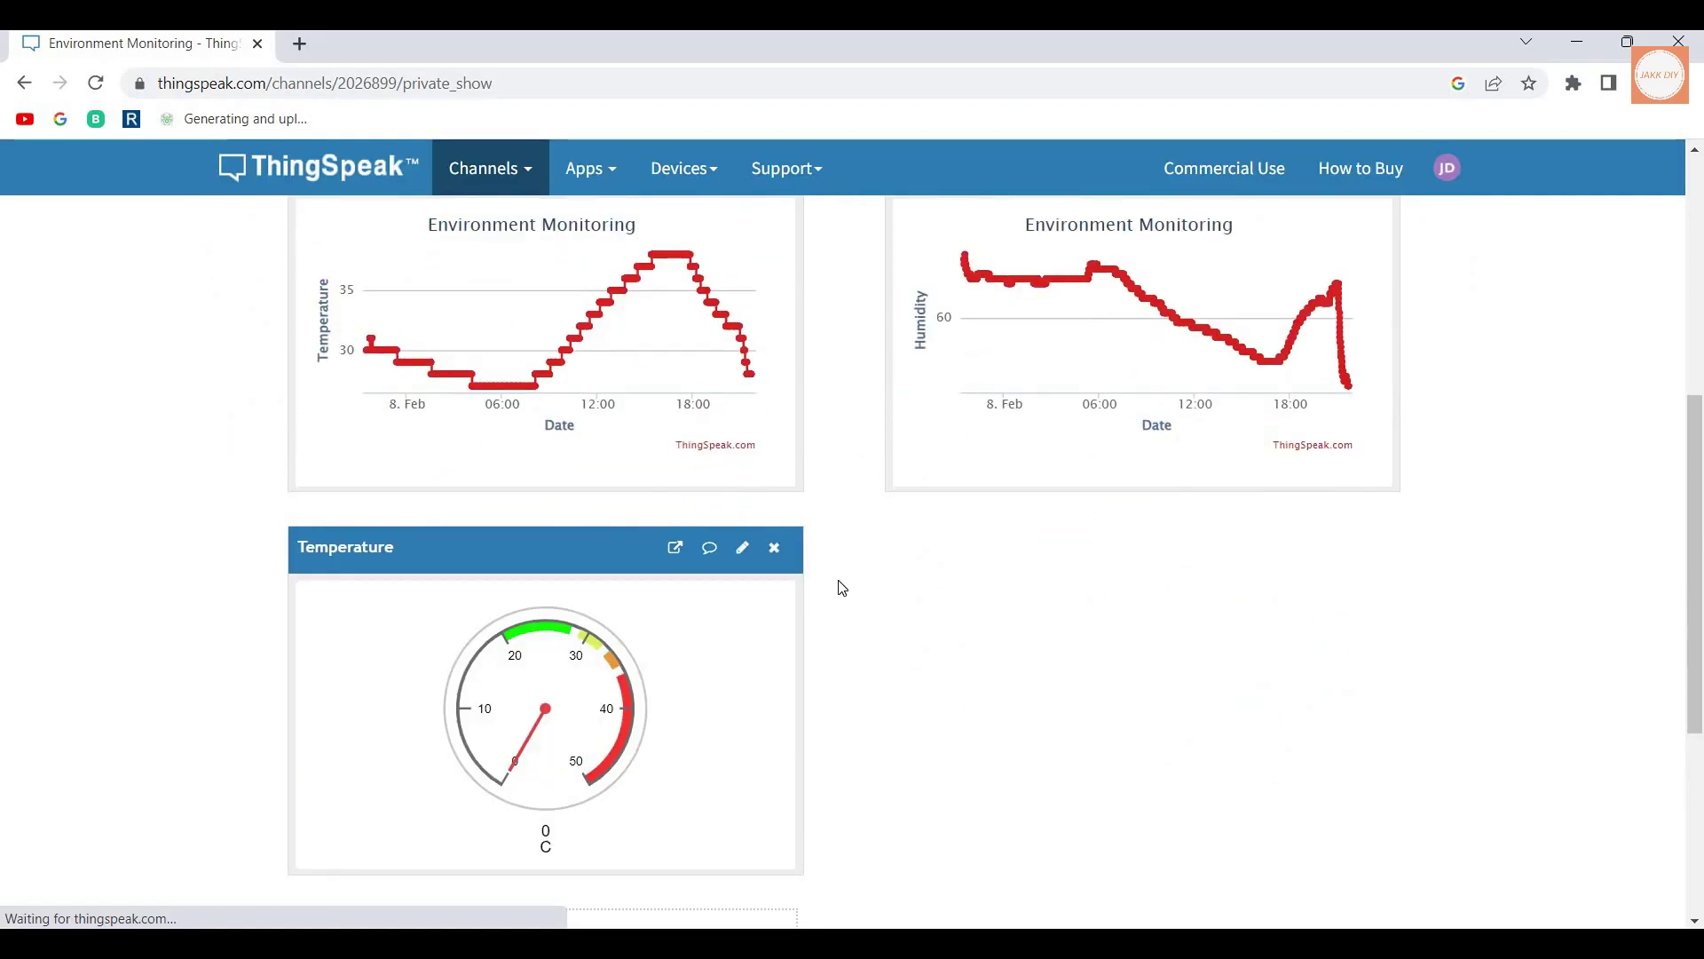
scroll(757, 647, "up", 1)
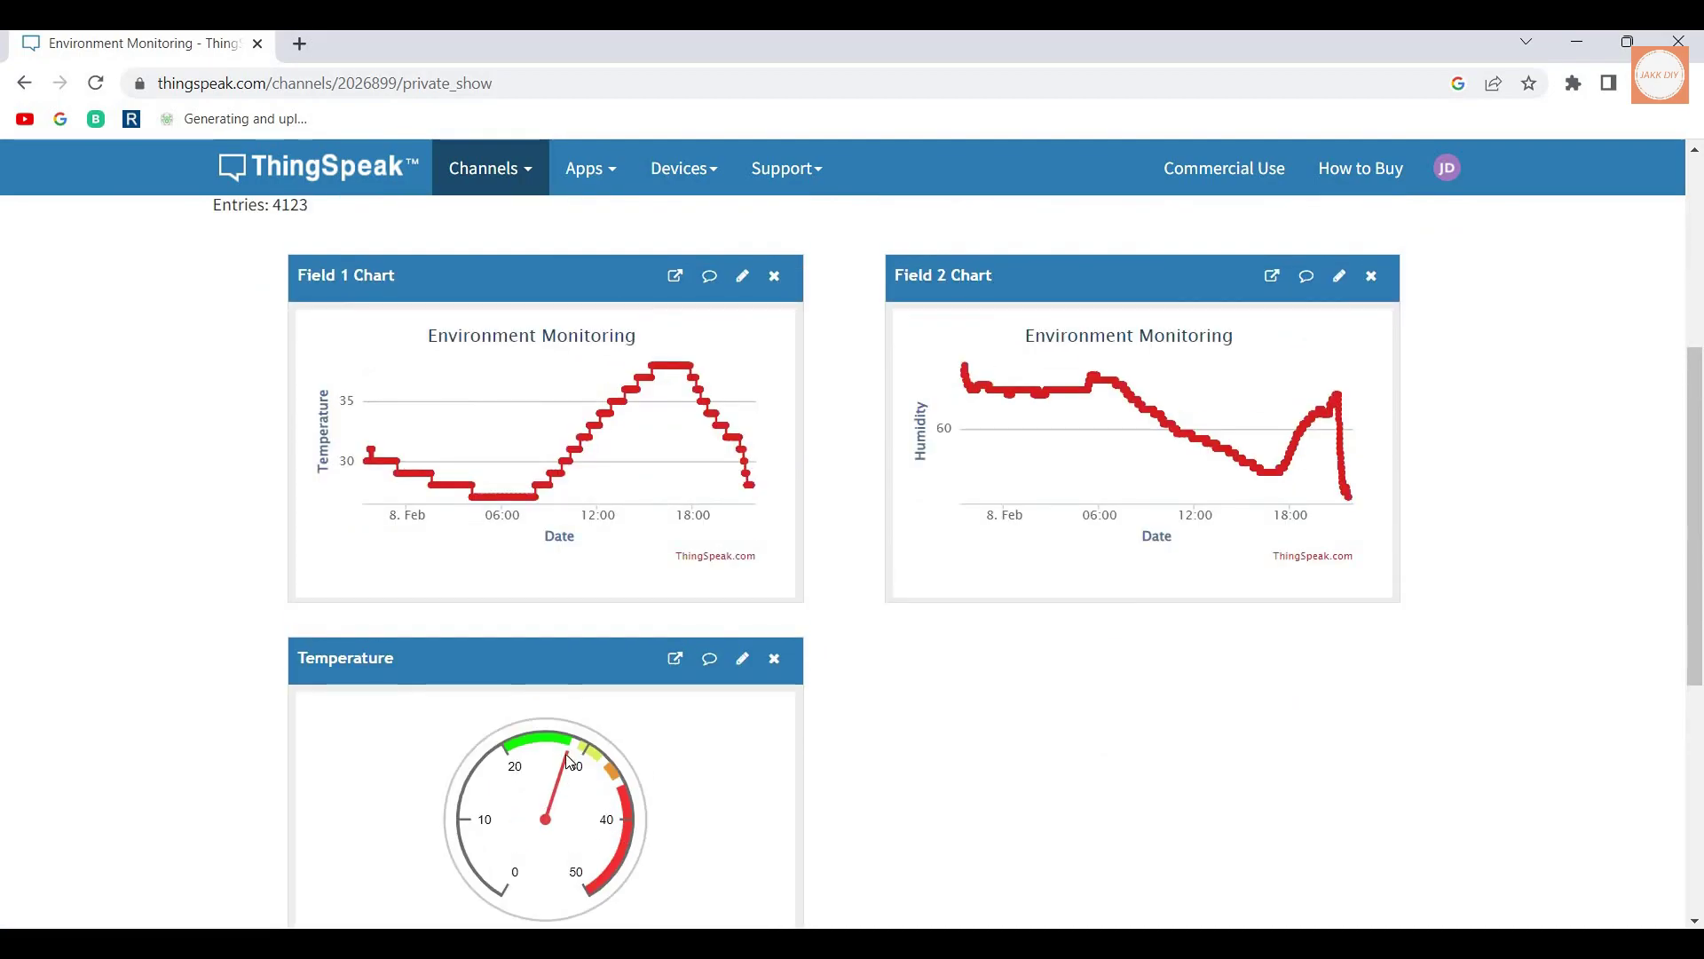
mouse_move(750, 494)
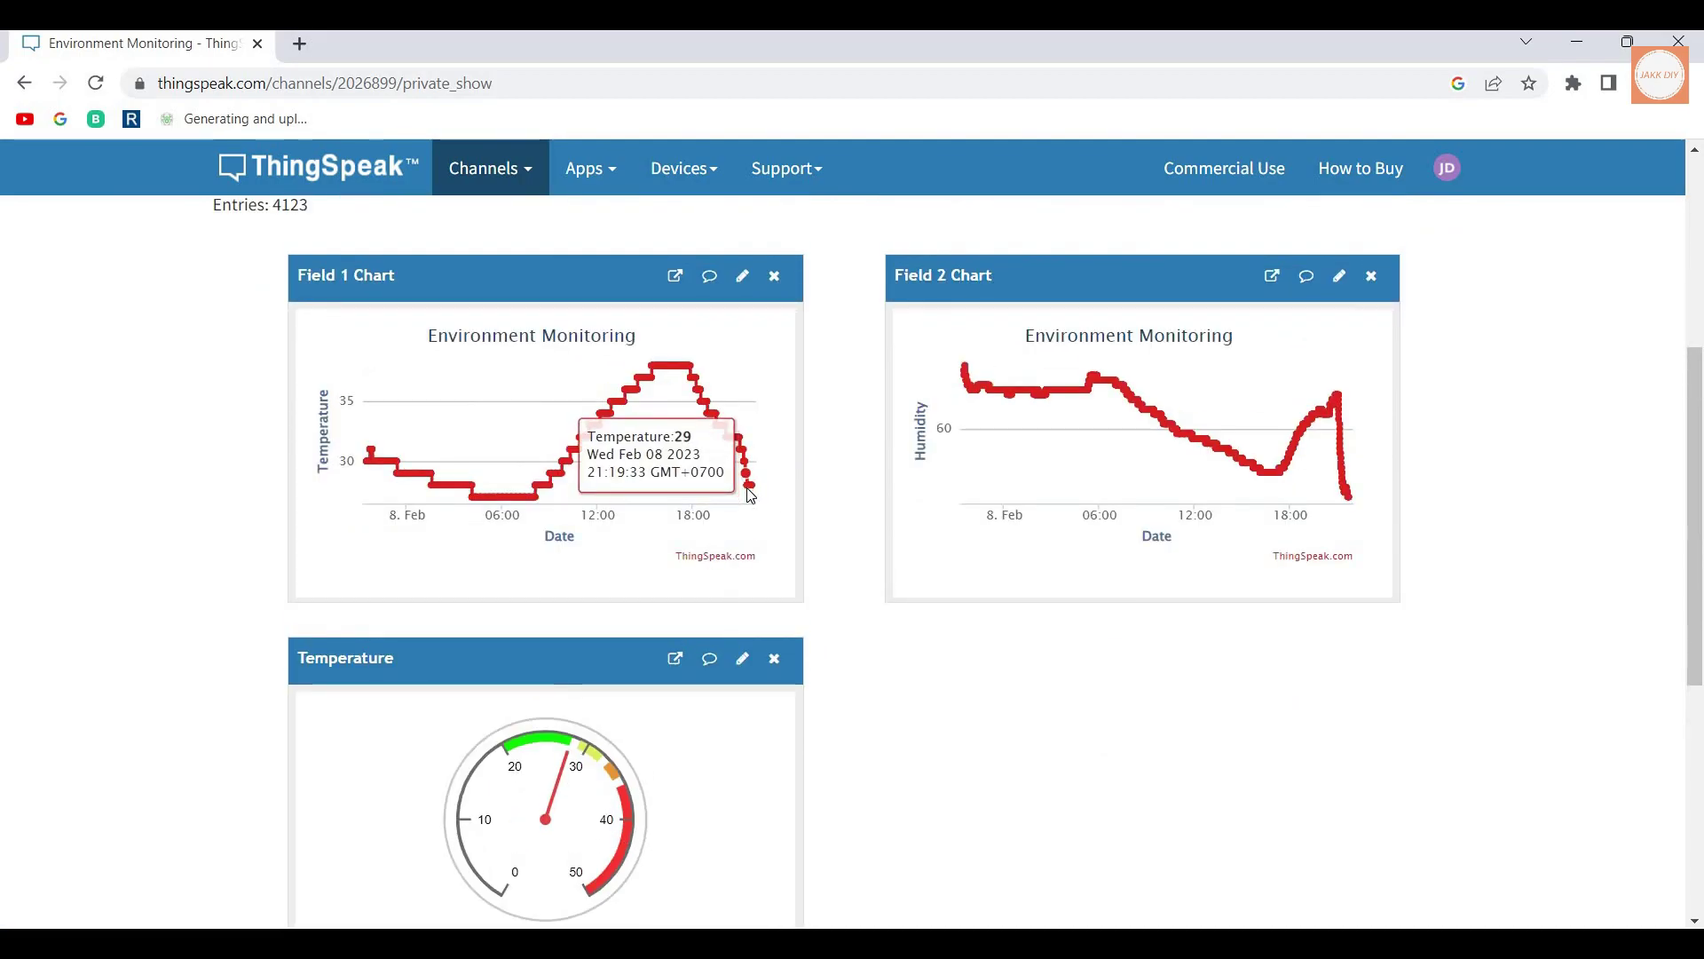
scroll(750, 493, "down", 1)
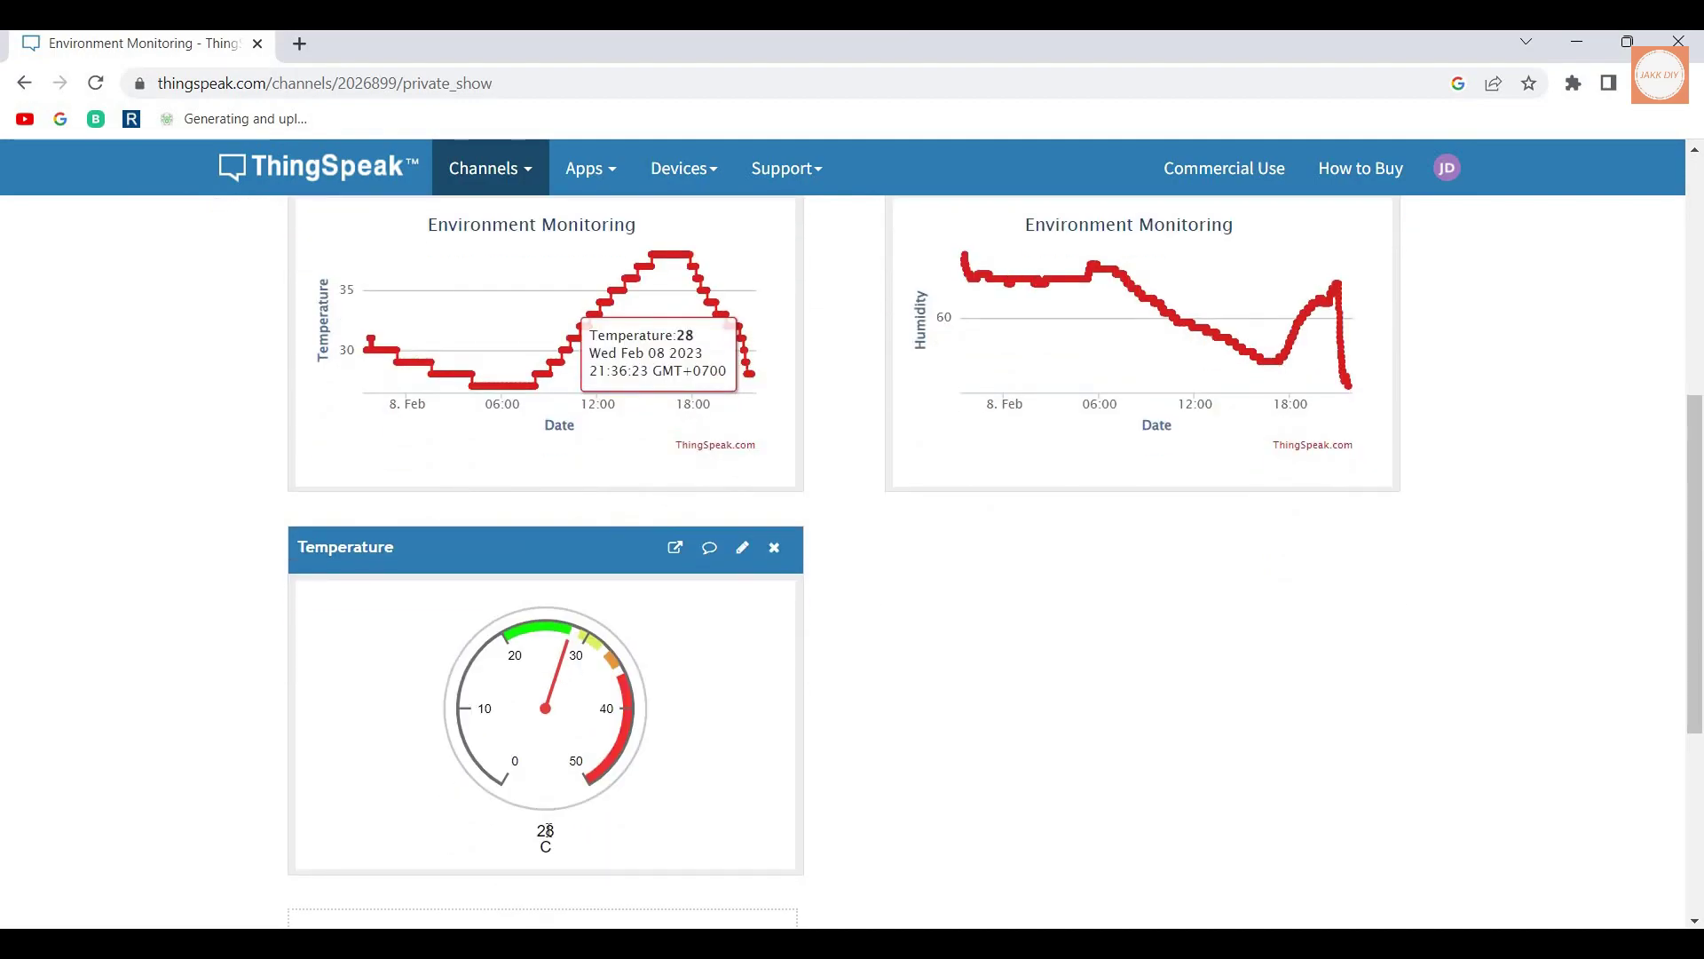